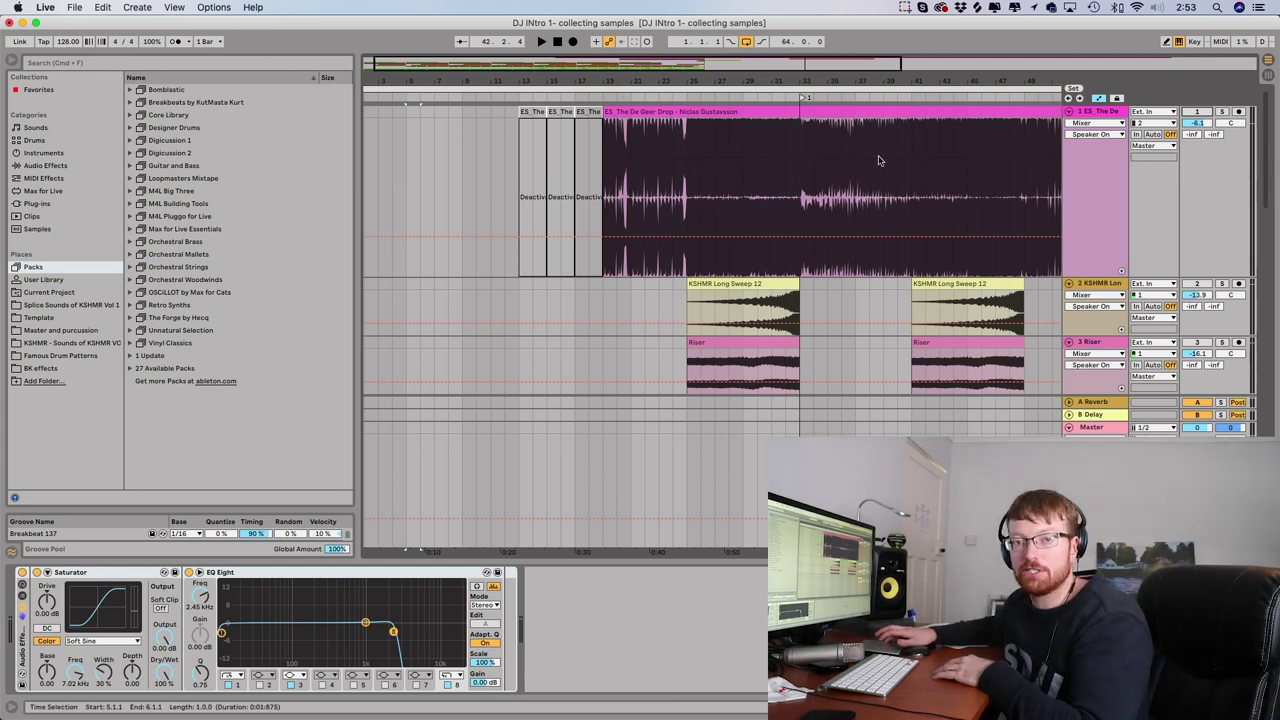
Step: Activate the first track, The De Geer Drop, and audition it from bar 48
{"action": "scroll", "coordinate": [878, 158], "scroll_direction": "right", "scroll_amount": 5}
{"action": "left_click", "coordinate": [805, 175]}
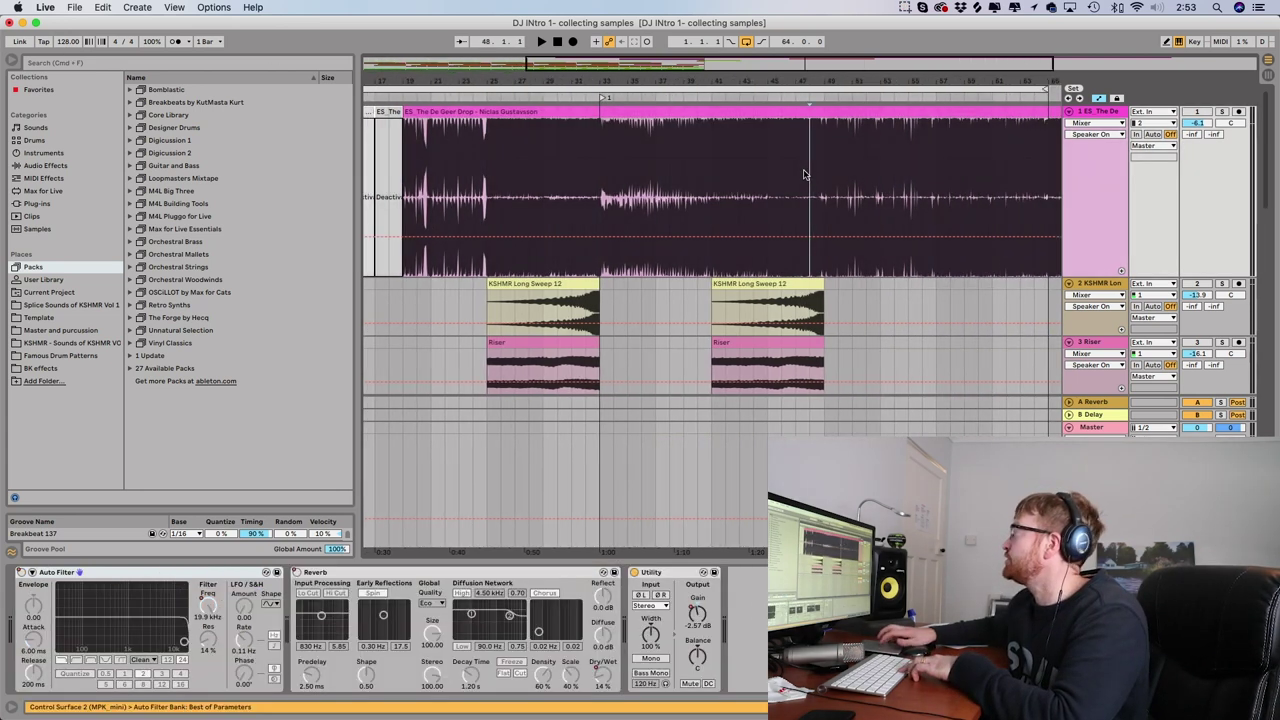
{"action": "left_click", "coordinate": [1190, 111]}
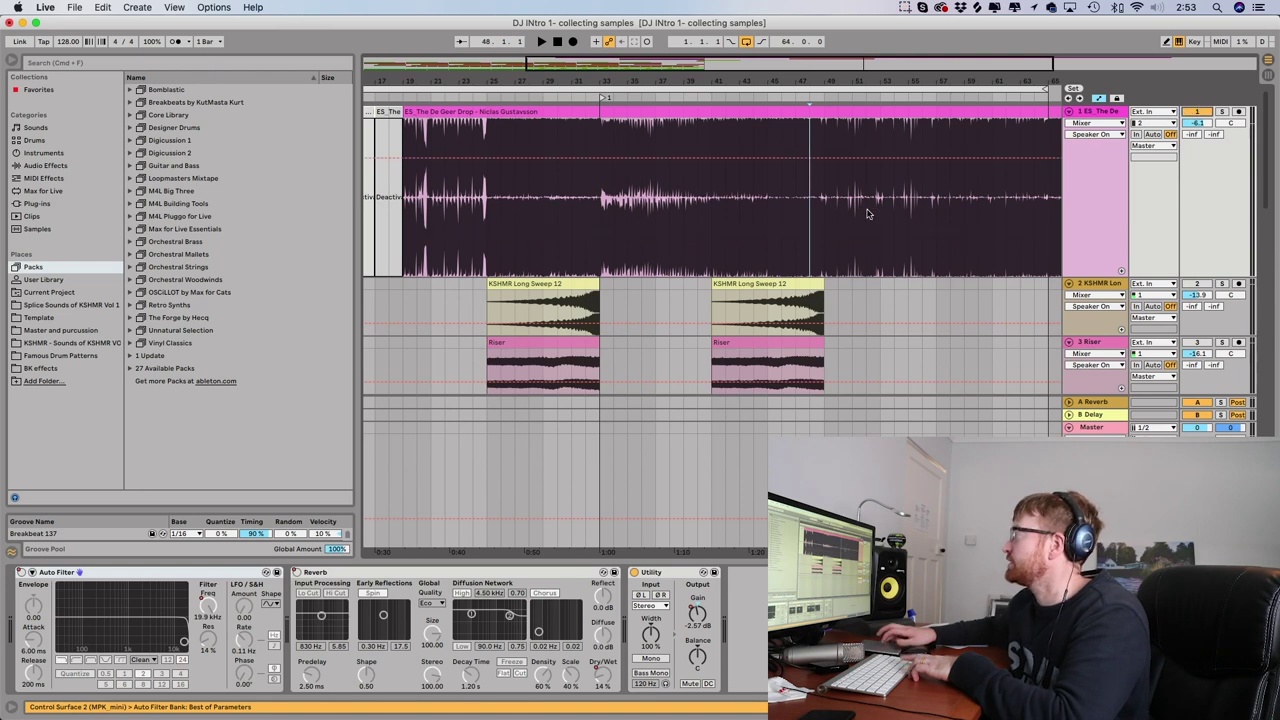
{"action": "key", "text": "space"}
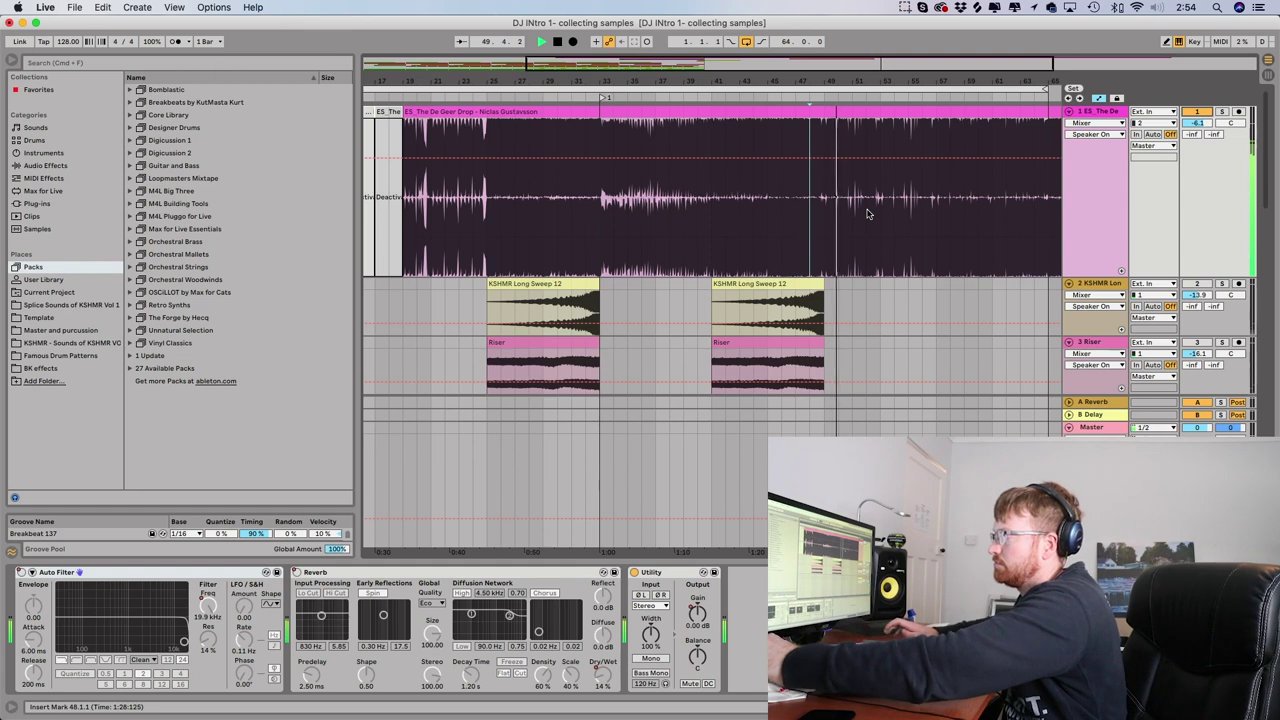
{"action": "key", "text": "space"}
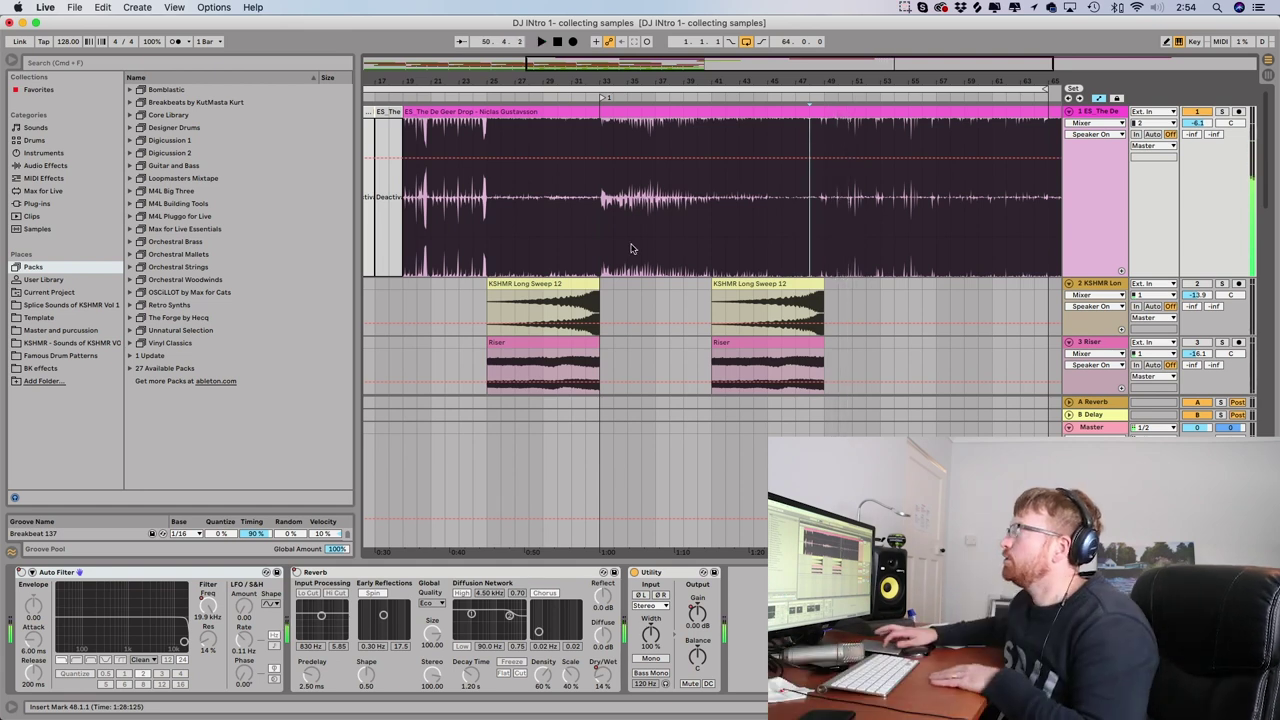
Step: Activate the KSHMR Long Sweep 12 track and audition its build-up from bar 31
{"action": "scroll", "coordinate": [546, 398], "scroll_direction": "left", "scroll_amount": 10}
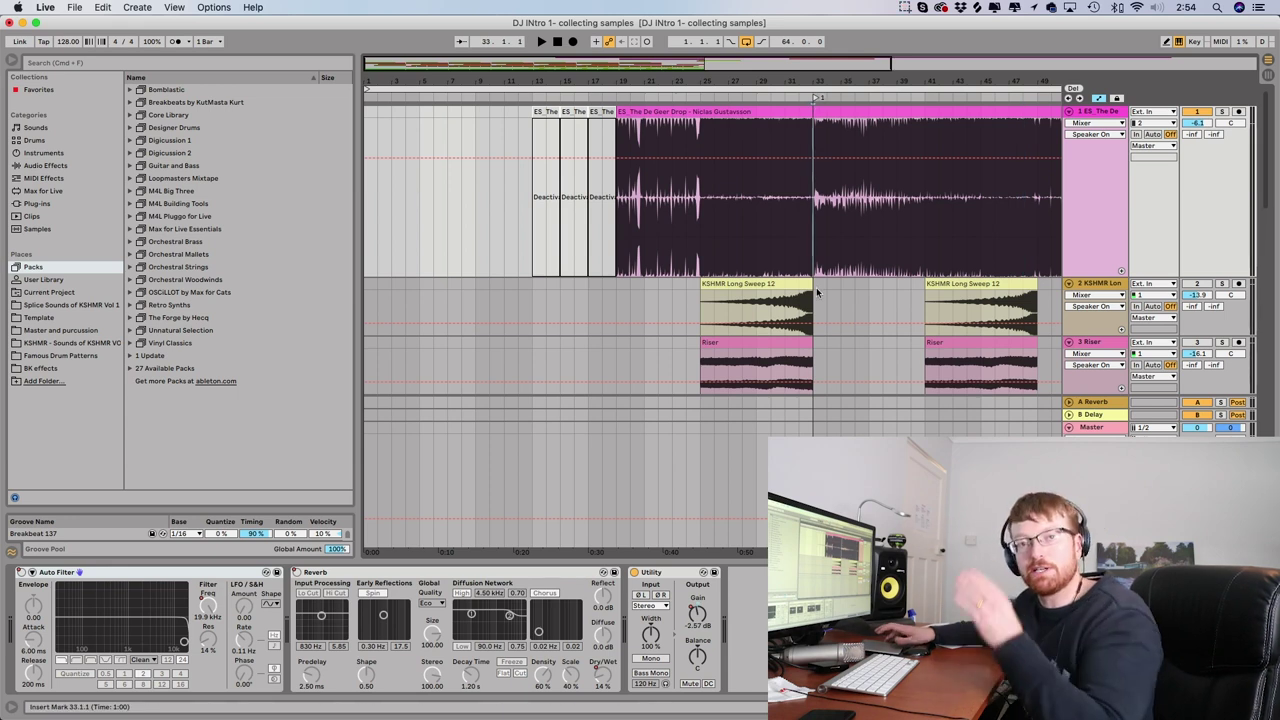
{"action": "key", "text": "super+z"}
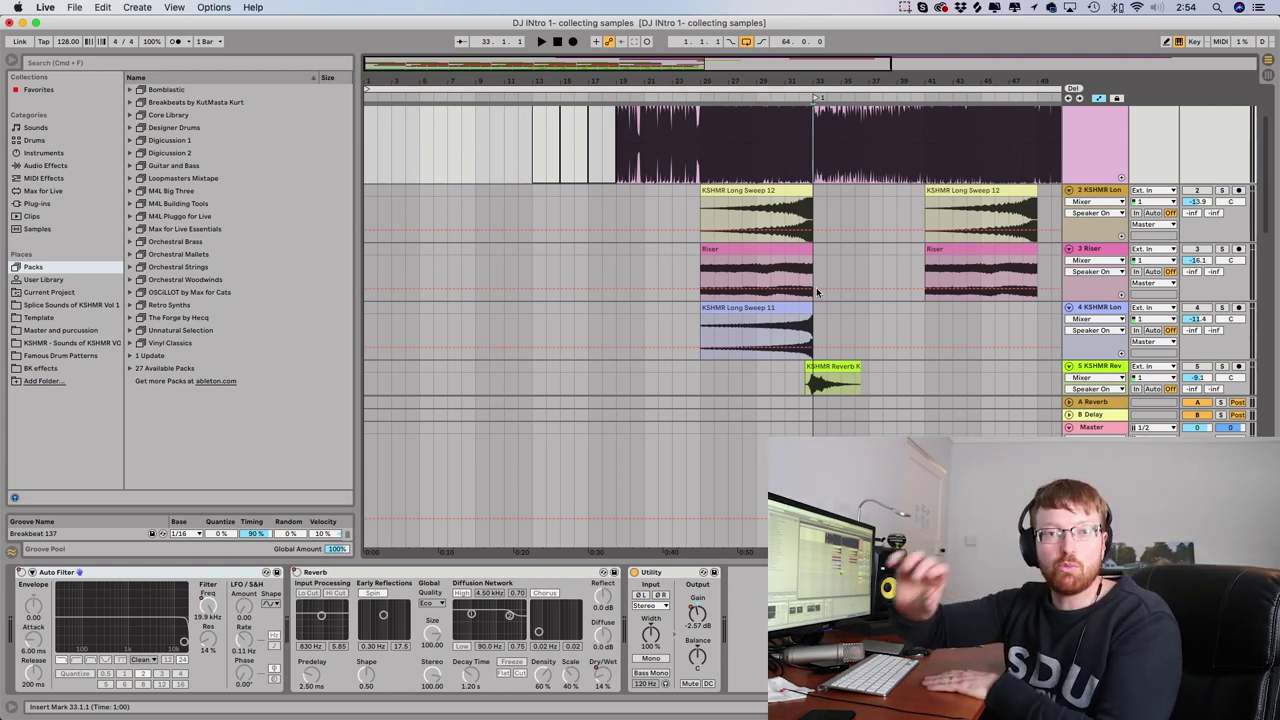
{"action": "key", "text": "super+z"}
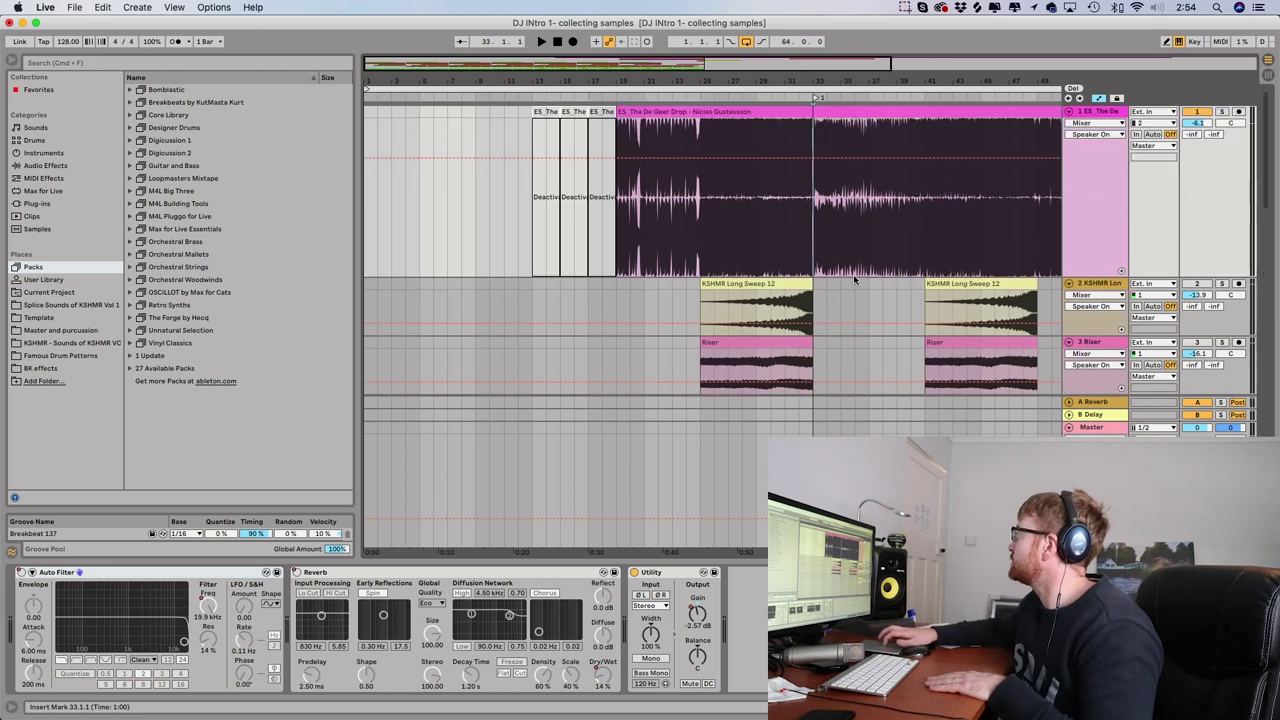
{"action": "scroll", "coordinate": [1158, 200], "scroll_direction": "down", "scroll_amount": 3}
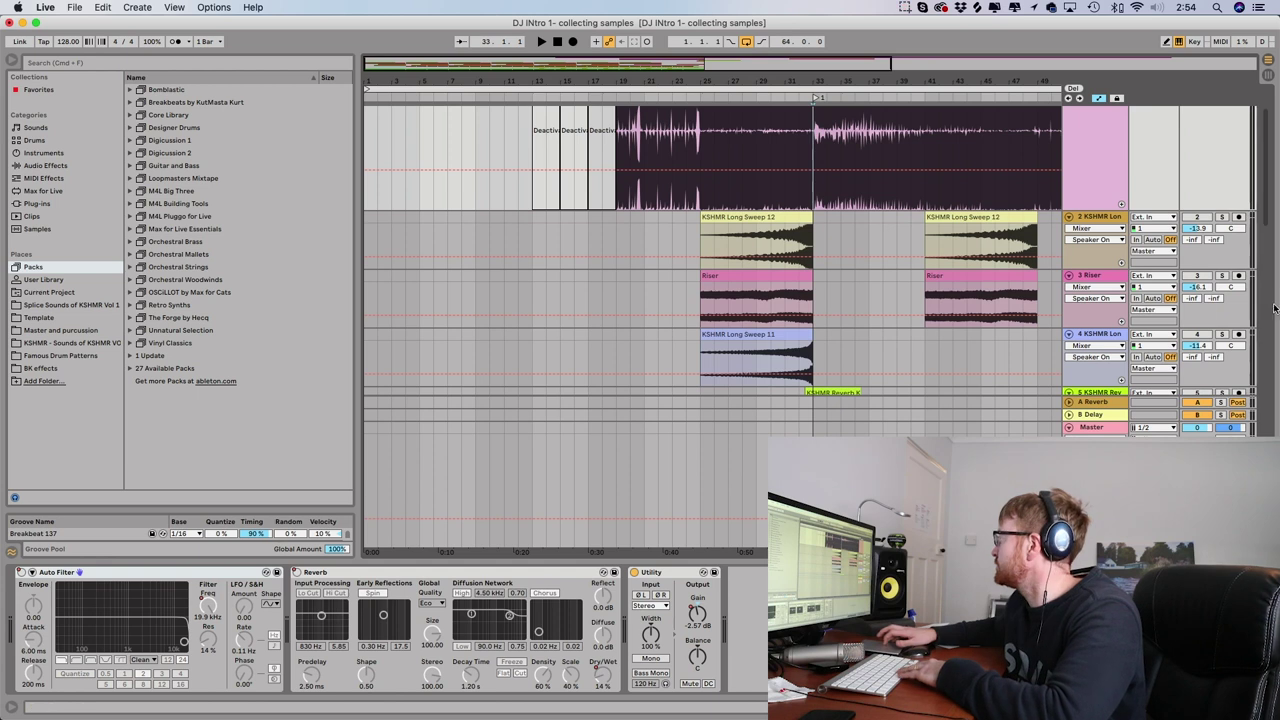
{"action": "left_click", "coordinate": [790, 250]}
{"action": "key", "text": "space"}
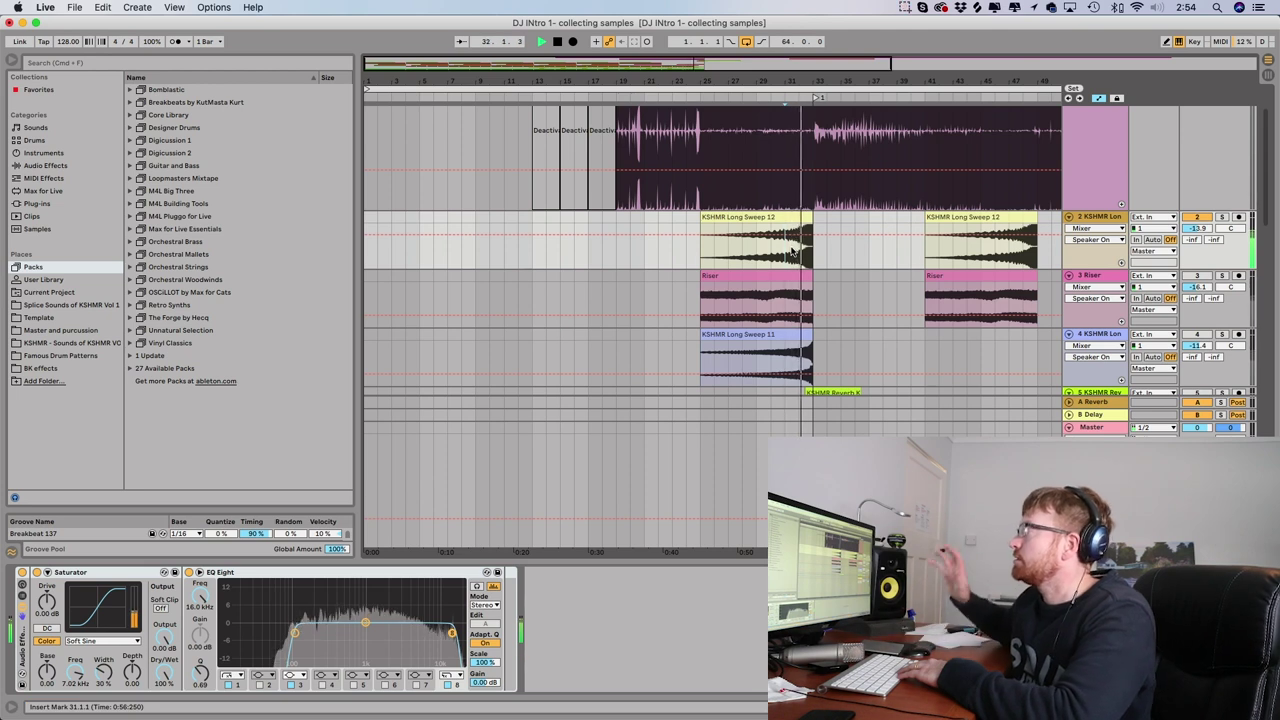
{"action": "key", "text": "space"}
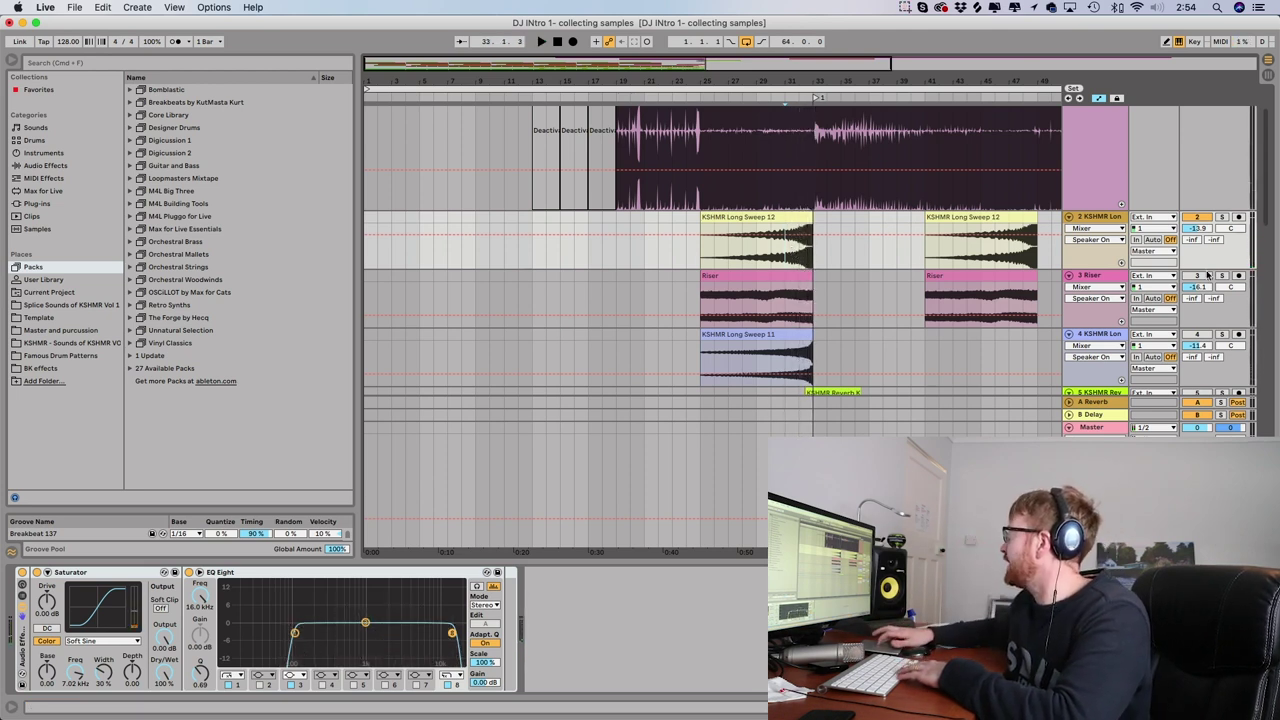
Step: Activate the Riser track and audition it from bar 31, first soloed and again together with the Long Sweep 12
{"action": "left_click", "coordinate": [783, 302]}
{"action": "key", "text": "space"}
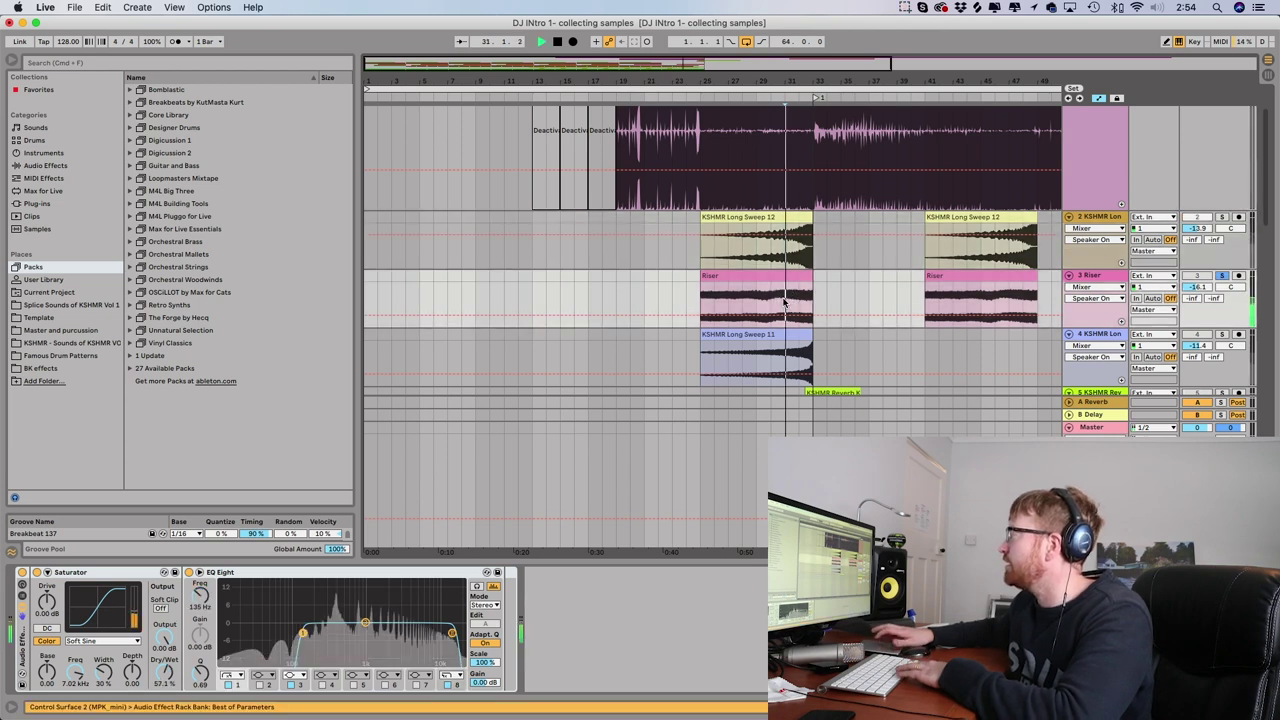
{"action": "key", "text": "space"}
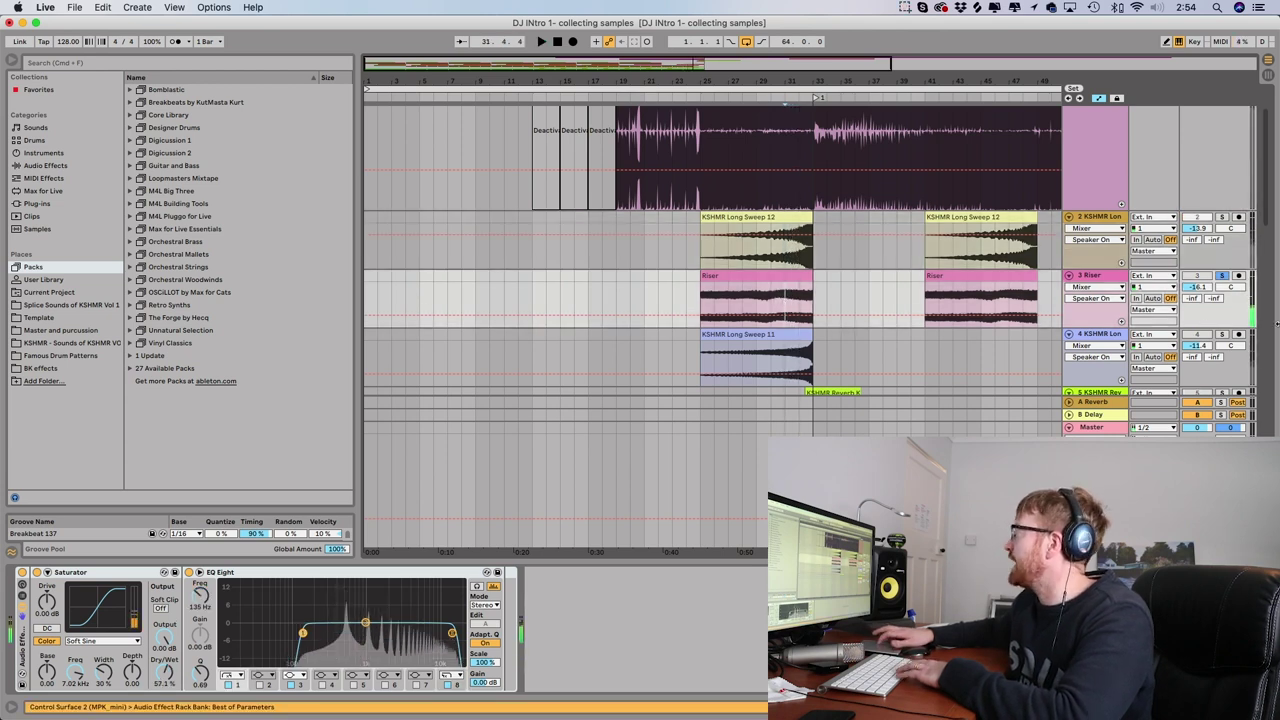
{"action": "left_click", "coordinate": [1221, 275]}
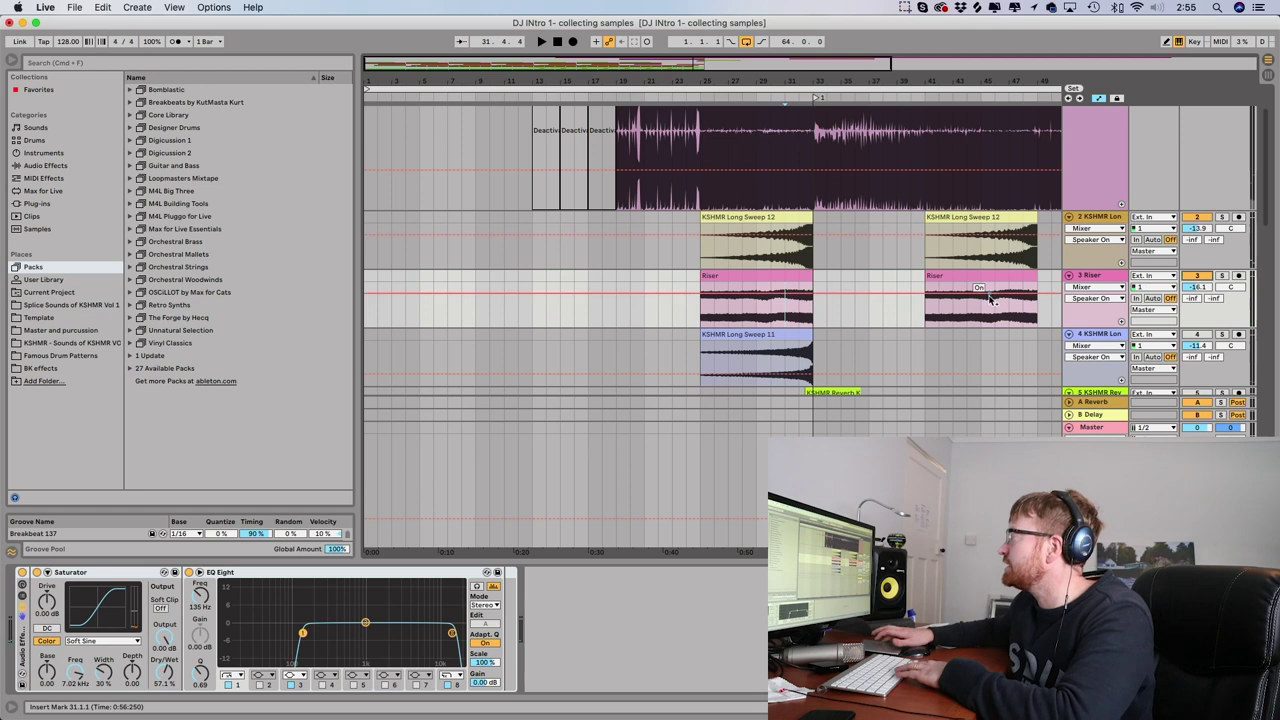
{"action": "key", "text": "space"}
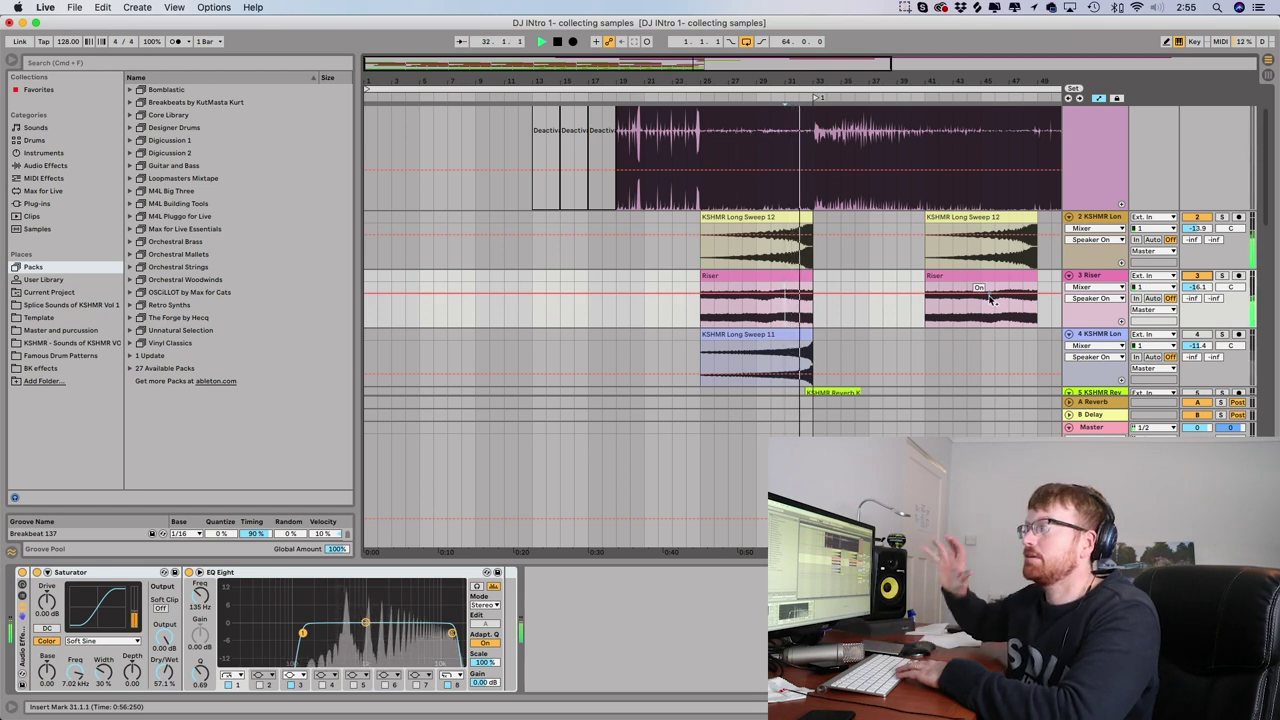
{"action": "key", "text": "space"}
Step: Activate the KSHMR Long Sweep 11 track, solo it and audition it from bar 30
{"action": "scroll", "coordinate": [990, 300], "scroll_direction": "down", "scroll_amount": 2}
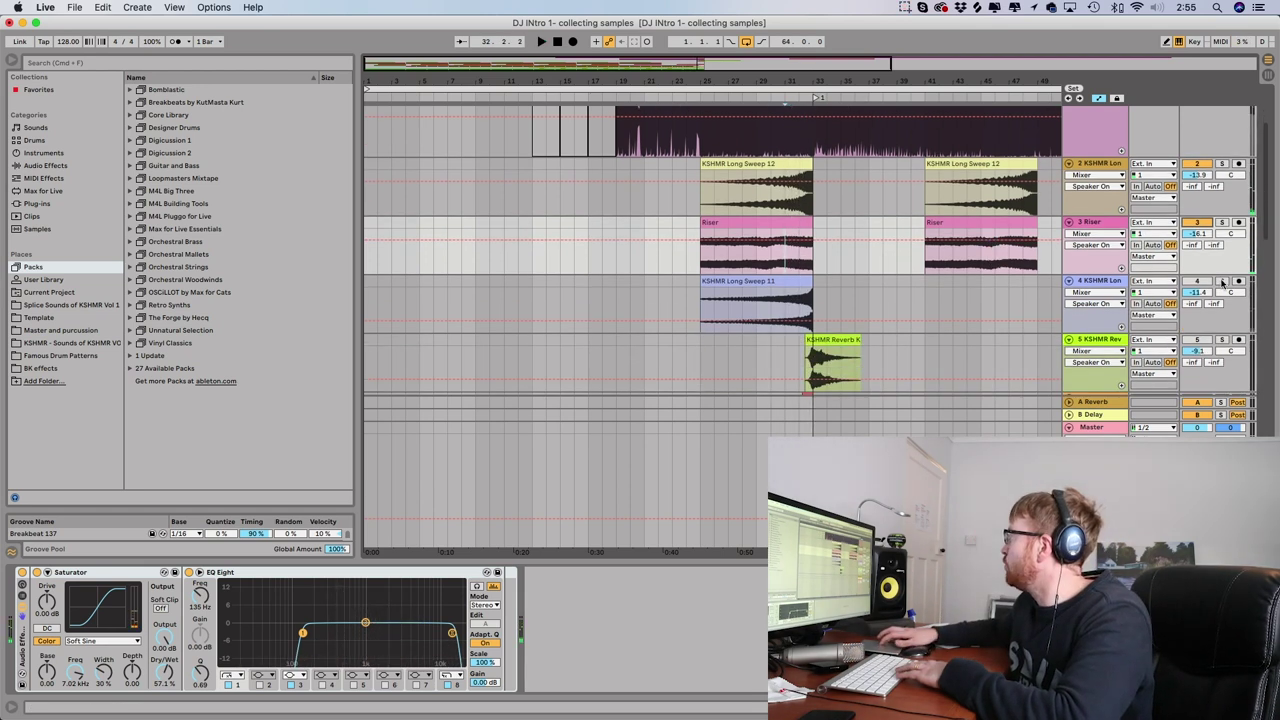
{"action": "left_click", "coordinate": [795, 310]}
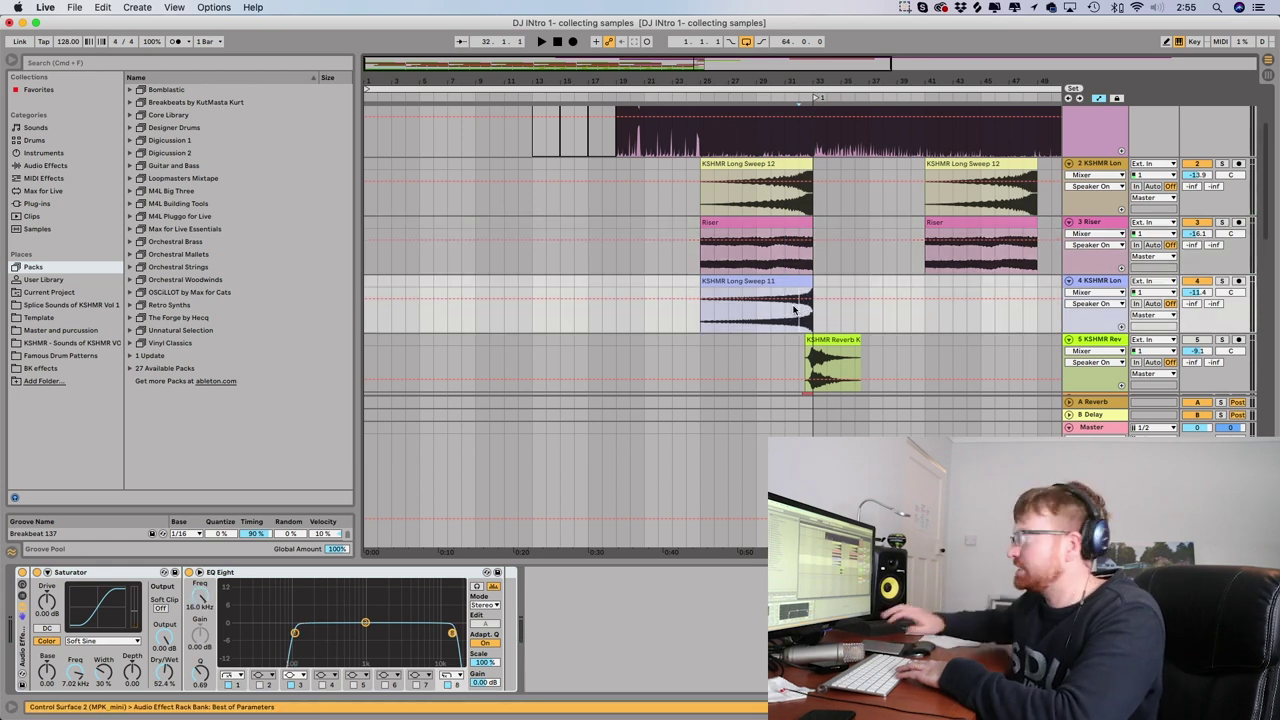
{"action": "left_click", "coordinate": [803, 310]}
{"action": "left_click", "coordinate": [1221, 283]}
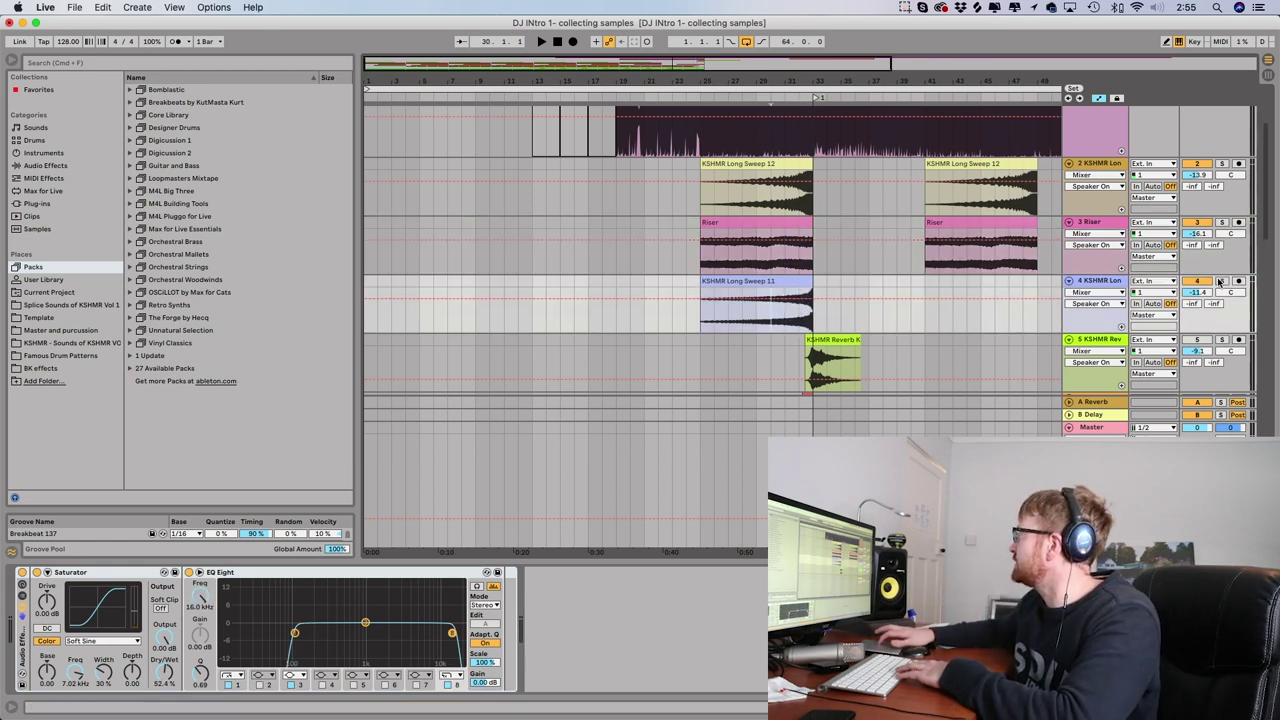
{"action": "key", "text": "space"}
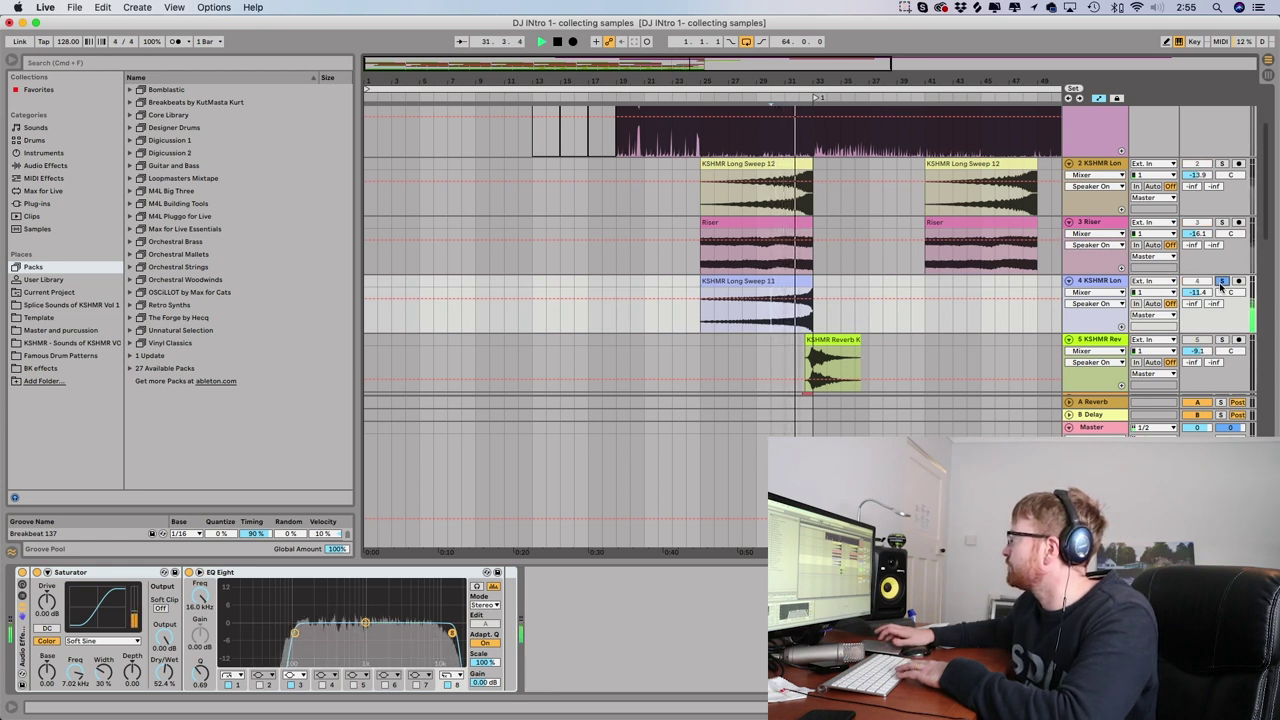
{"action": "key", "text": "space"}
Step: Solo the KSHMR Long Sweep 12 track, audition it from bar 31 for comparison, and release the solo
{"action": "left_click", "coordinate": [795, 200]}
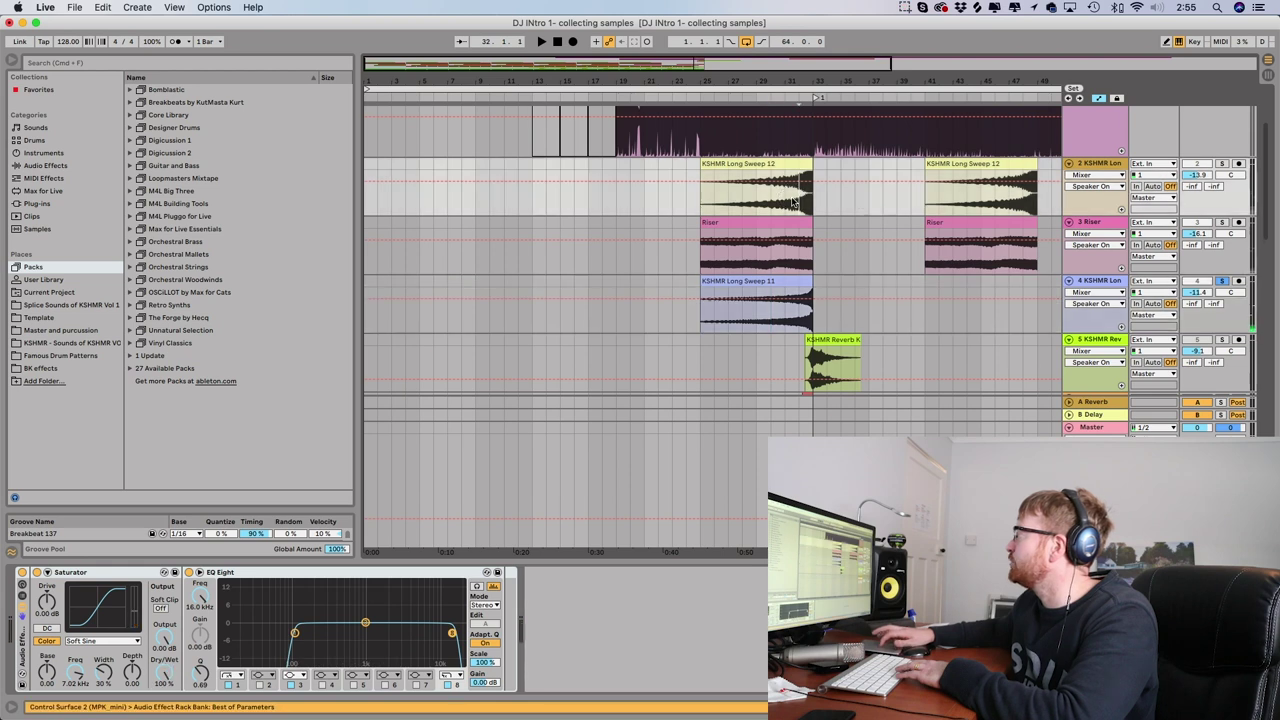
{"action": "left_click", "coordinate": [1221, 165]}
{"action": "key", "text": "space"}
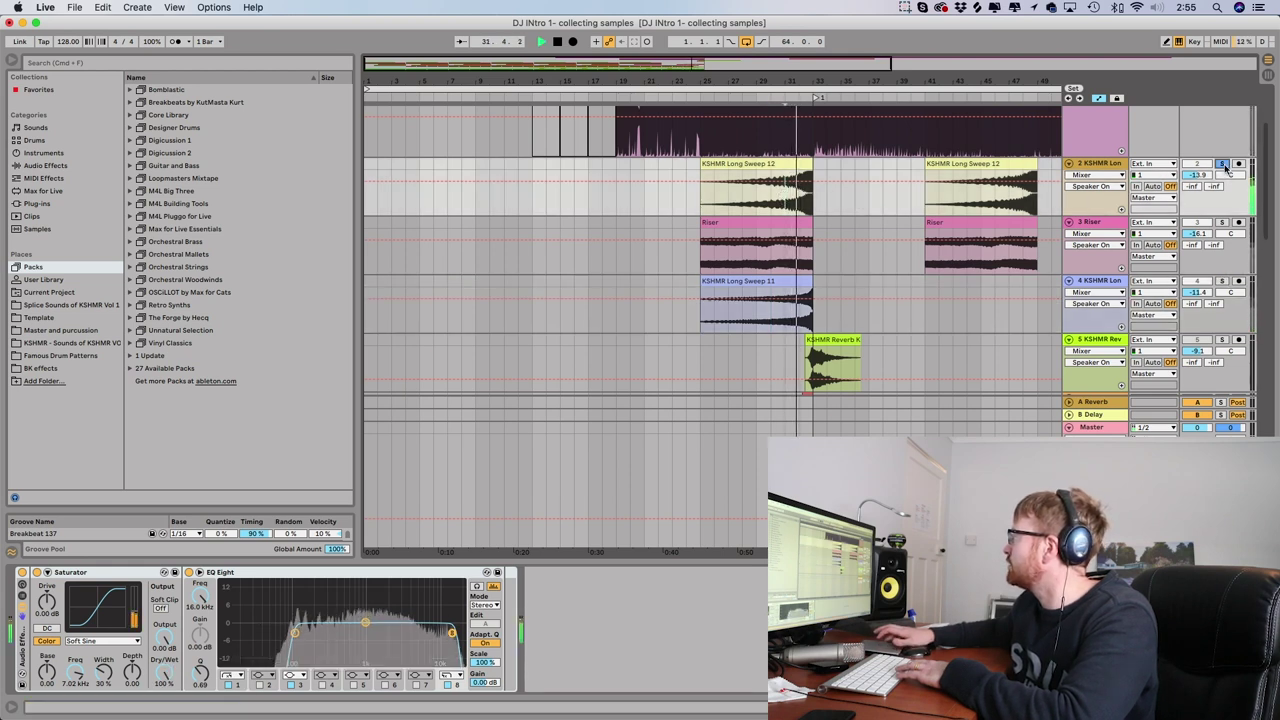
{"action": "key", "text": "space"}
{"action": "left_click", "coordinate": [1222, 164]}
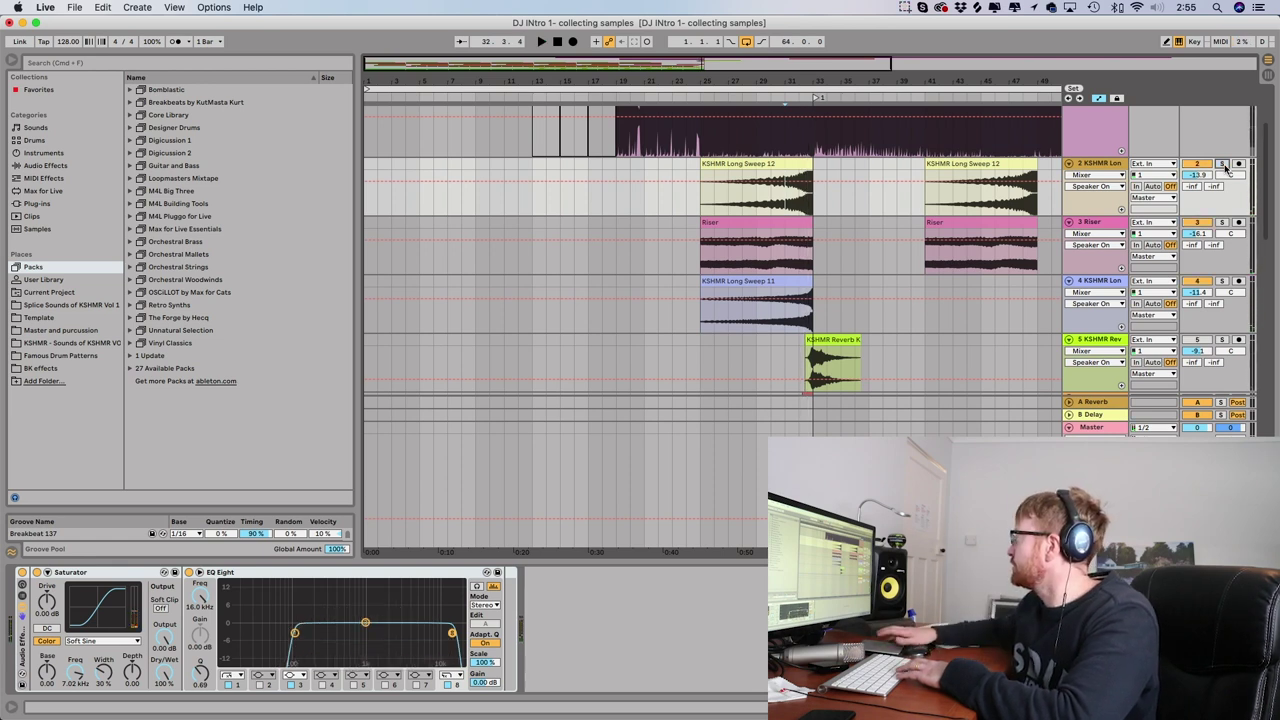
Step: Activate track 6, audition its short clip just before bar 33 in solo, and release the solo
{"action": "scroll", "coordinate": [826, 304], "scroll_direction": "down", "scroll_amount": 2}
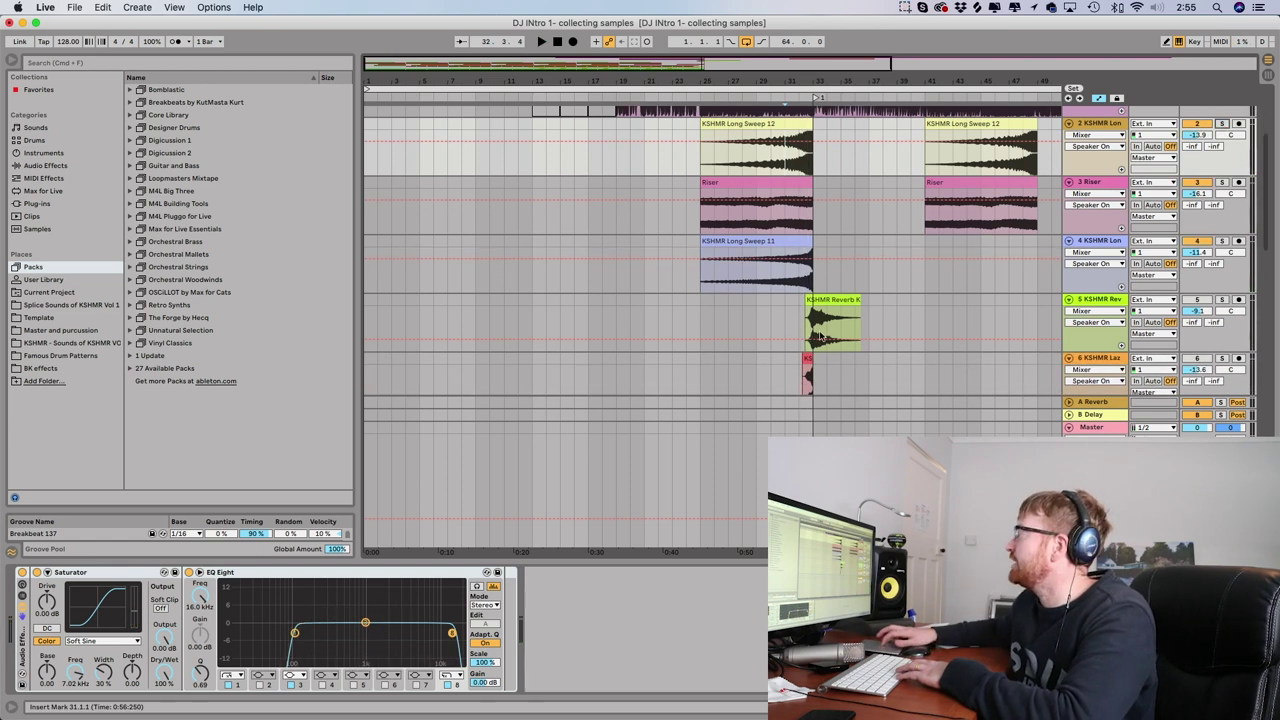
{"action": "scroll", "coordinate": [826, 304], "scroll_direction": "down", "scroll_amount": 2}
{"action": "left_click", "coordinate": [814, 345]}
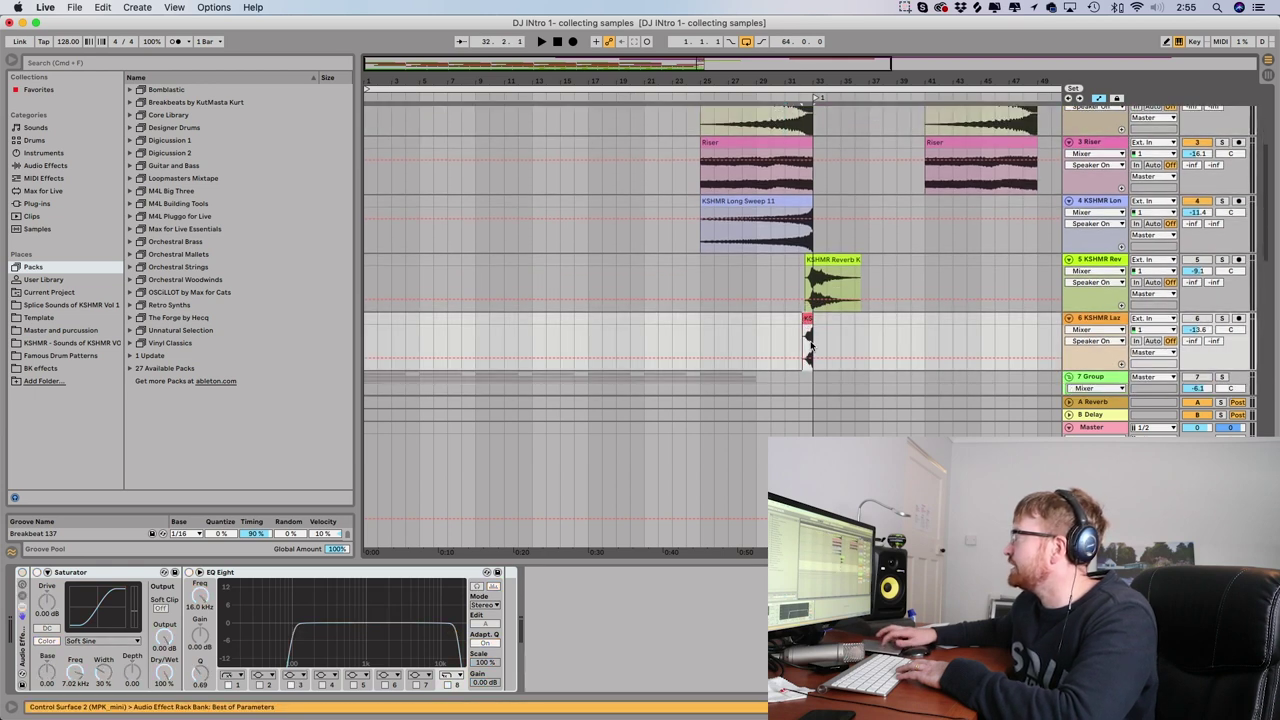
{"action": "key", "text": "space"}
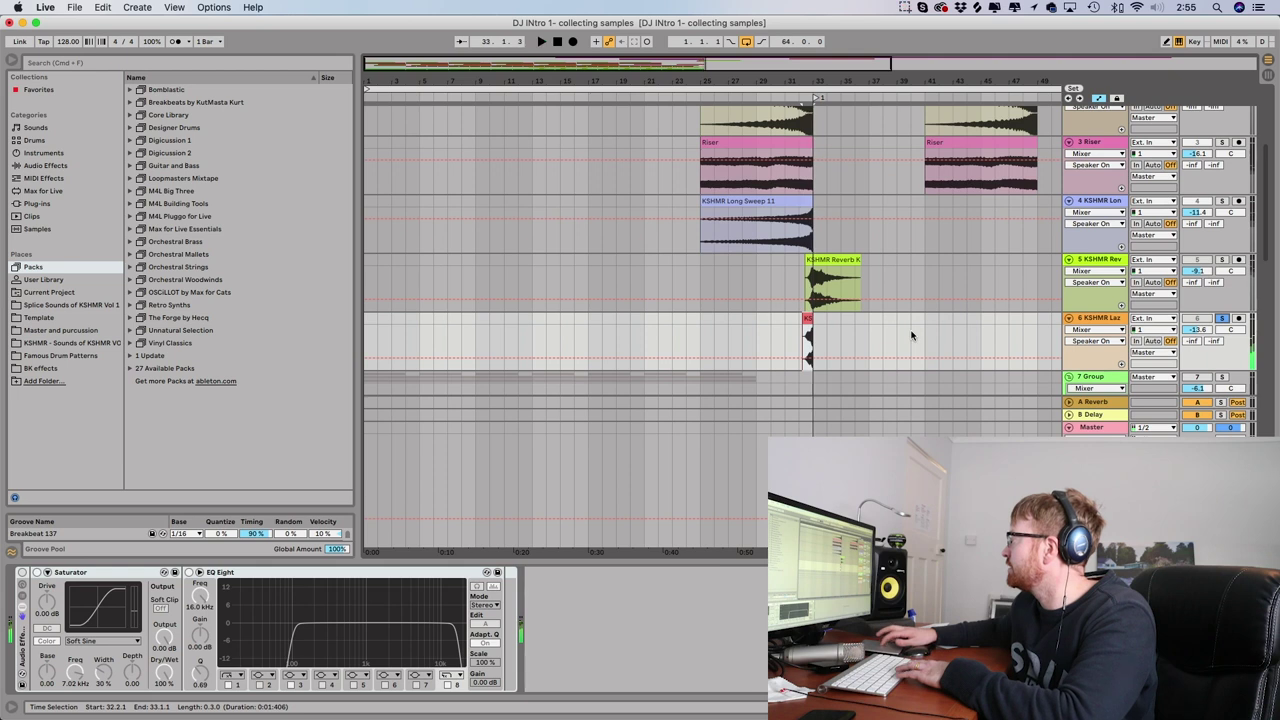
{"action": "scroll", "coordinate": [900, 300], "scroll_direction": "up", "scroll_amount": 1}
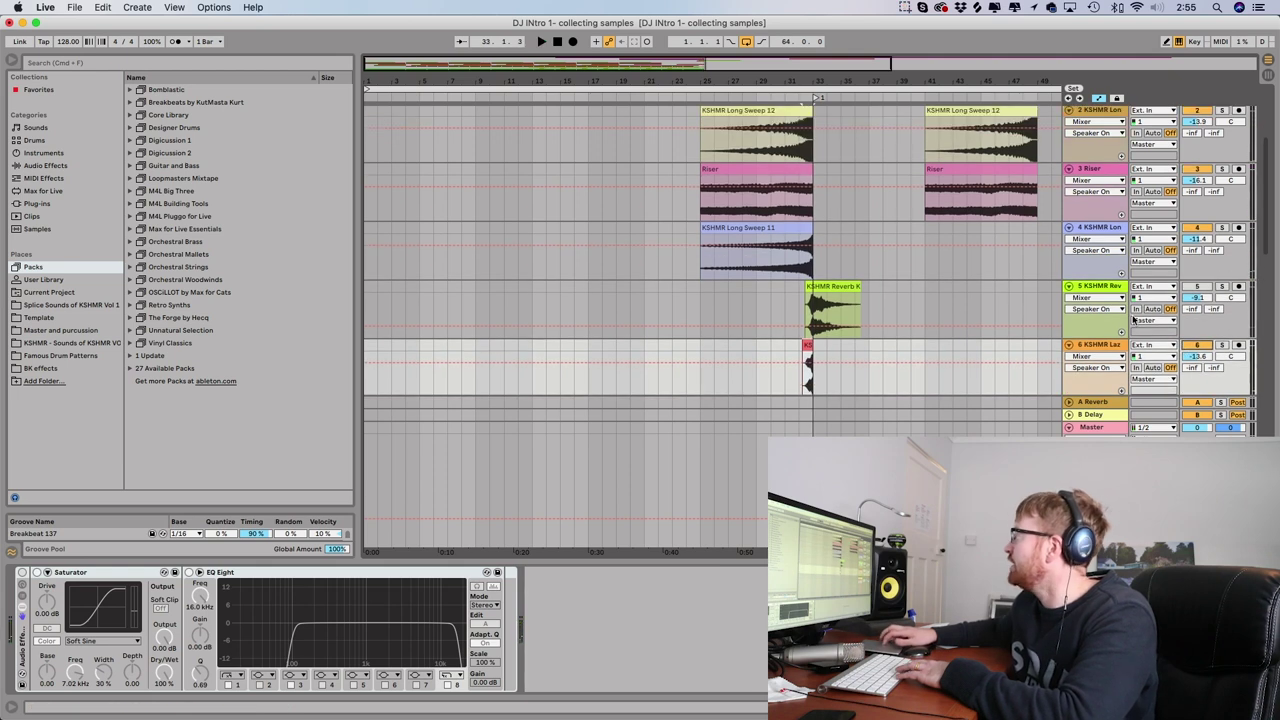
Step: Activate track 5 and audition its KSHMR Reverb clip across bar 33
{"action": "left_click", "coordinate": [835, 285]}
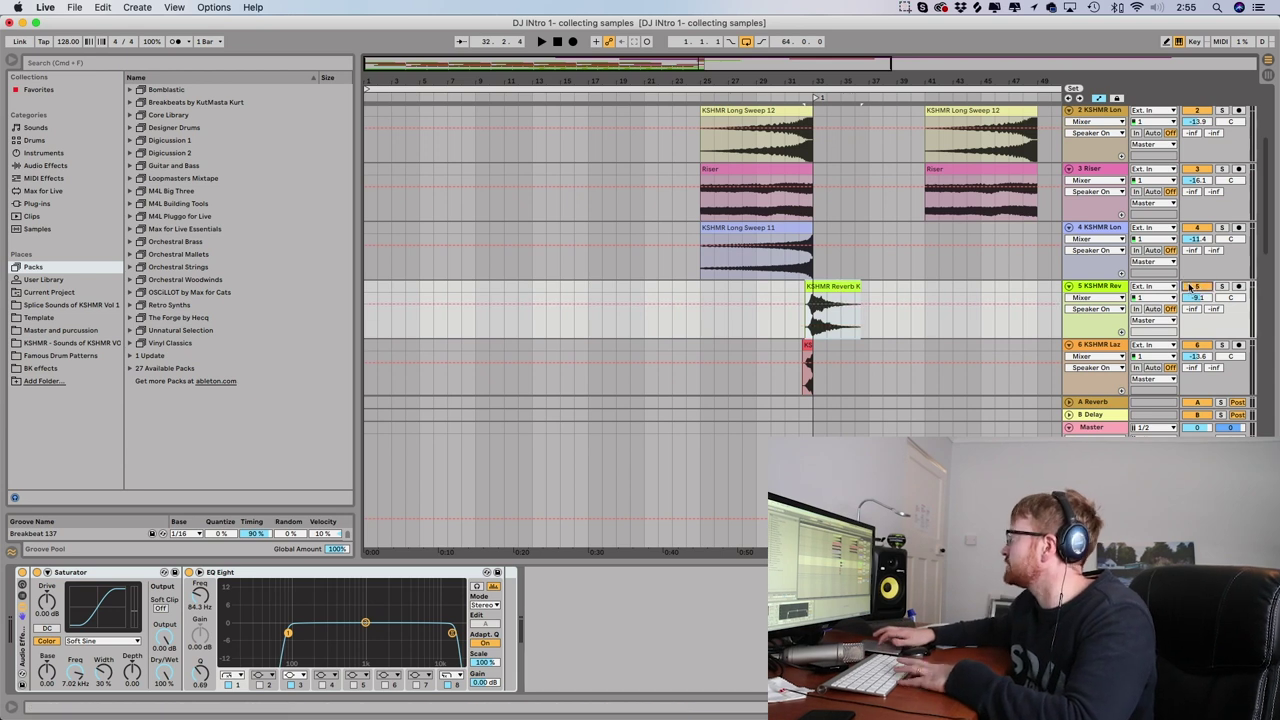
{"action": "key", "text": "space"}
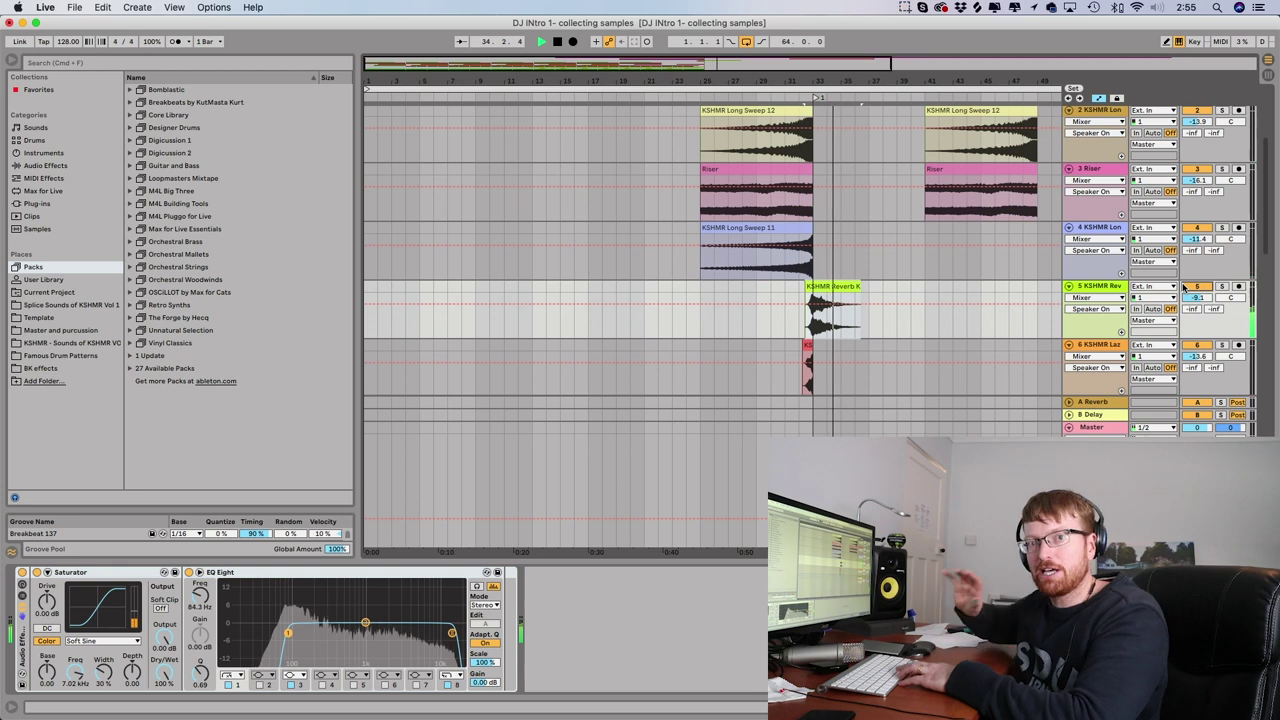
{"action": "key", "text": "space"}
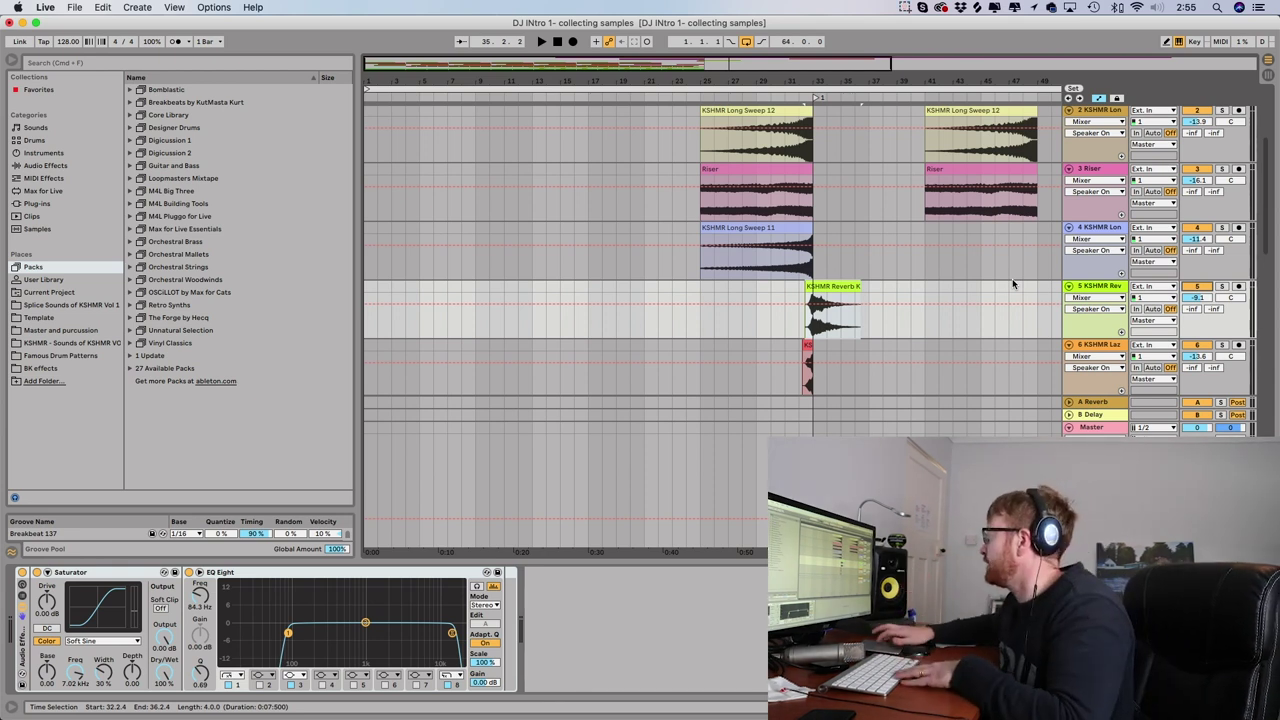
Step: Activate track 8 and its parent track 7 Group, and audition the track 8 hits from bar 1
{"action": "scroll", "coordinate": [756, 261], "scroll_direction": "down", "scroll_amount": 10}
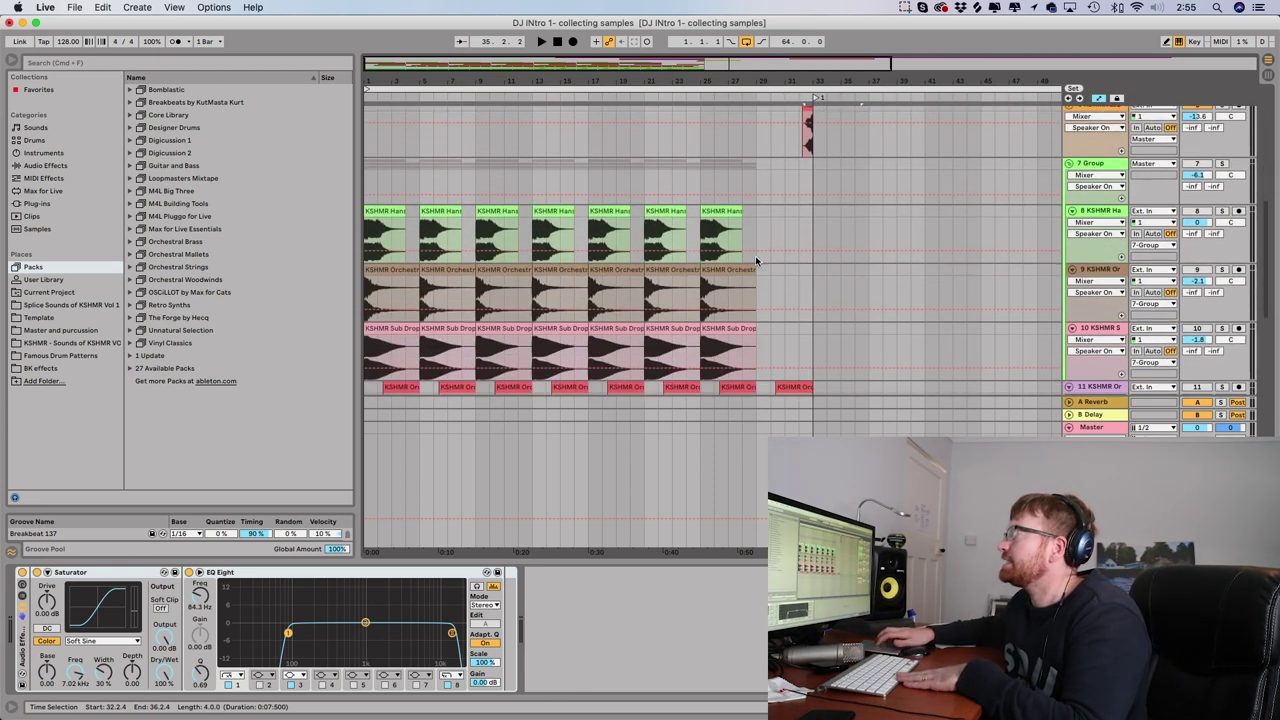
{"action": "left_click", "coordinate": [1192, 214]}
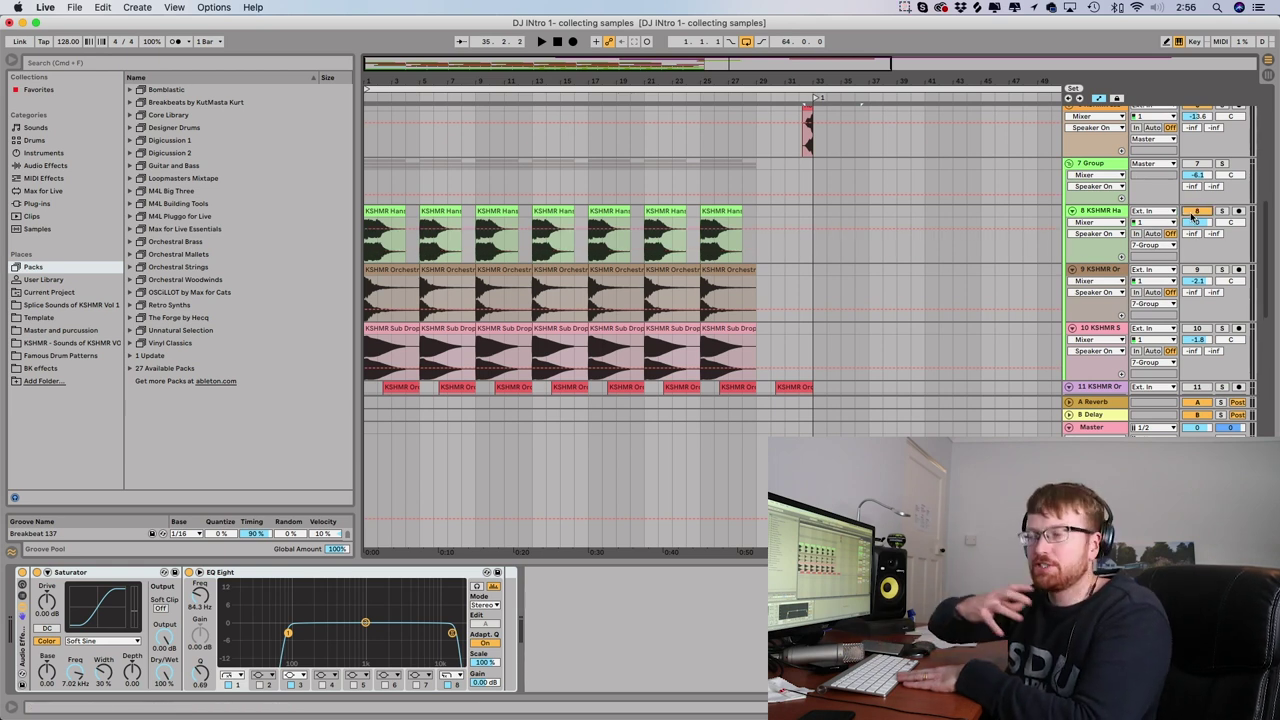
{"action": "left_click", "coordinate": [386, 212]}
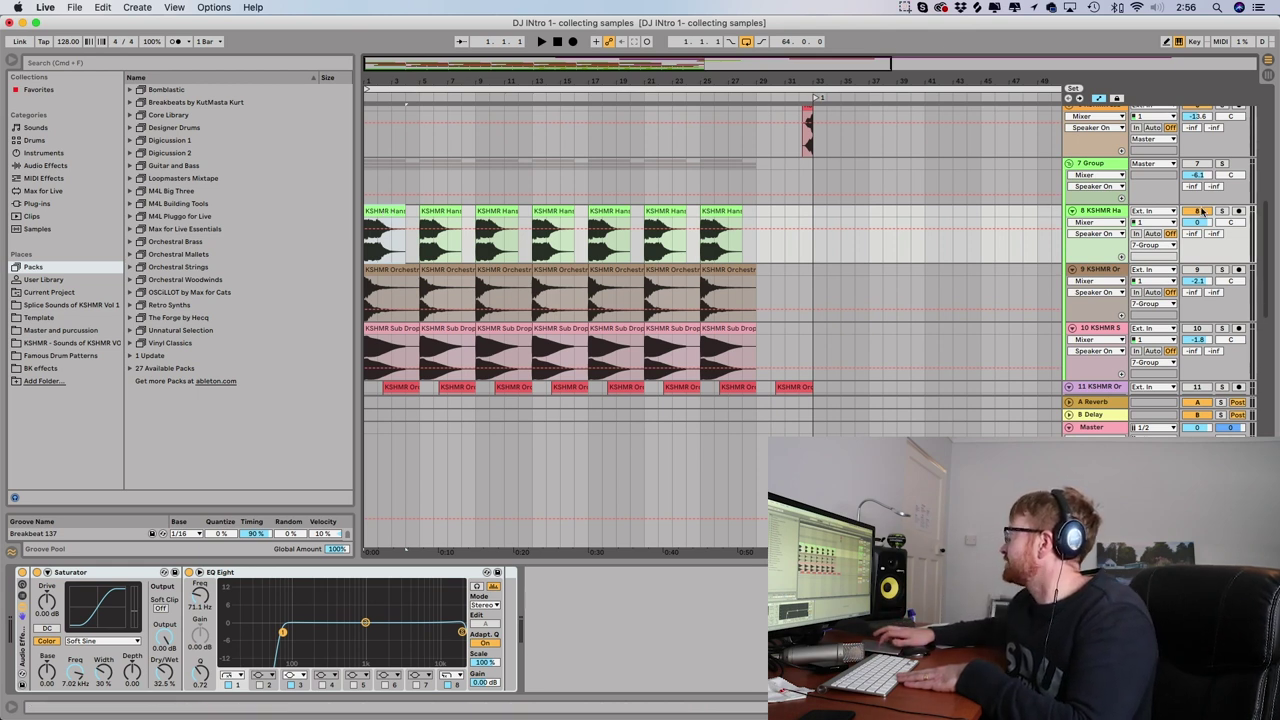
{"action": "left_click", "coordinate": [1197, 164]}
{"action": "key", "text": "space"}
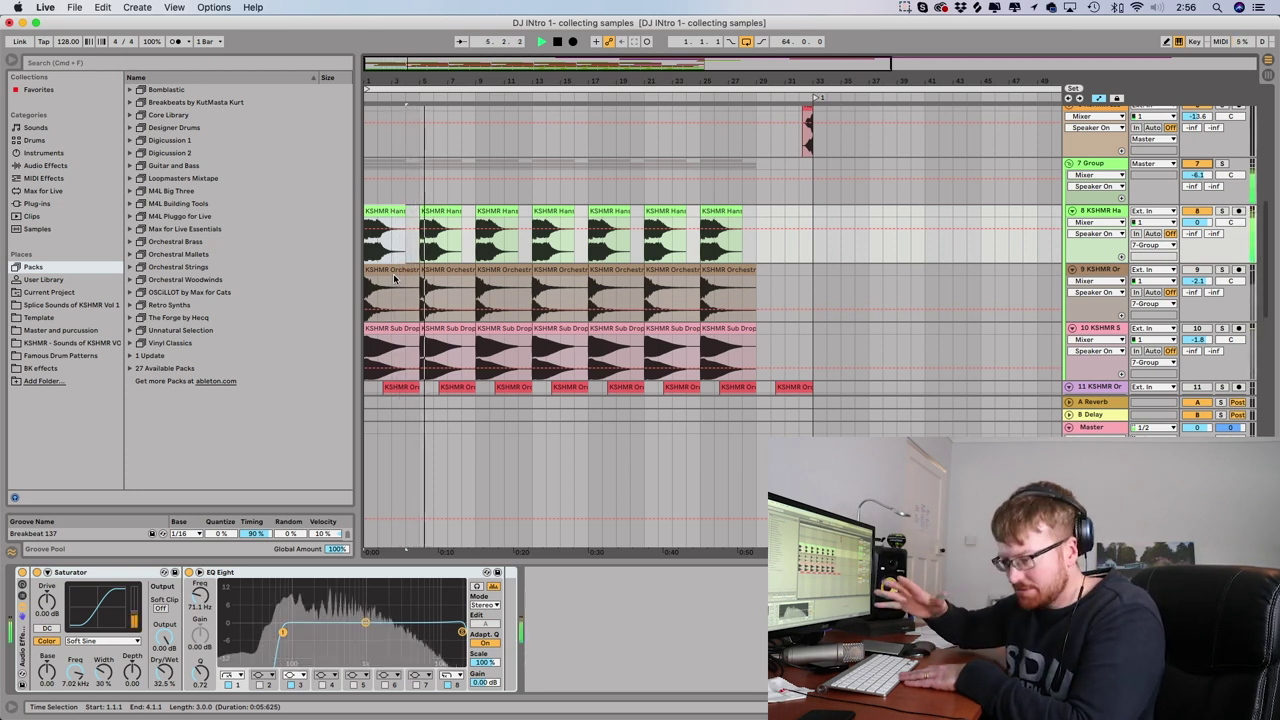
{"action": "key", "text": "space"}
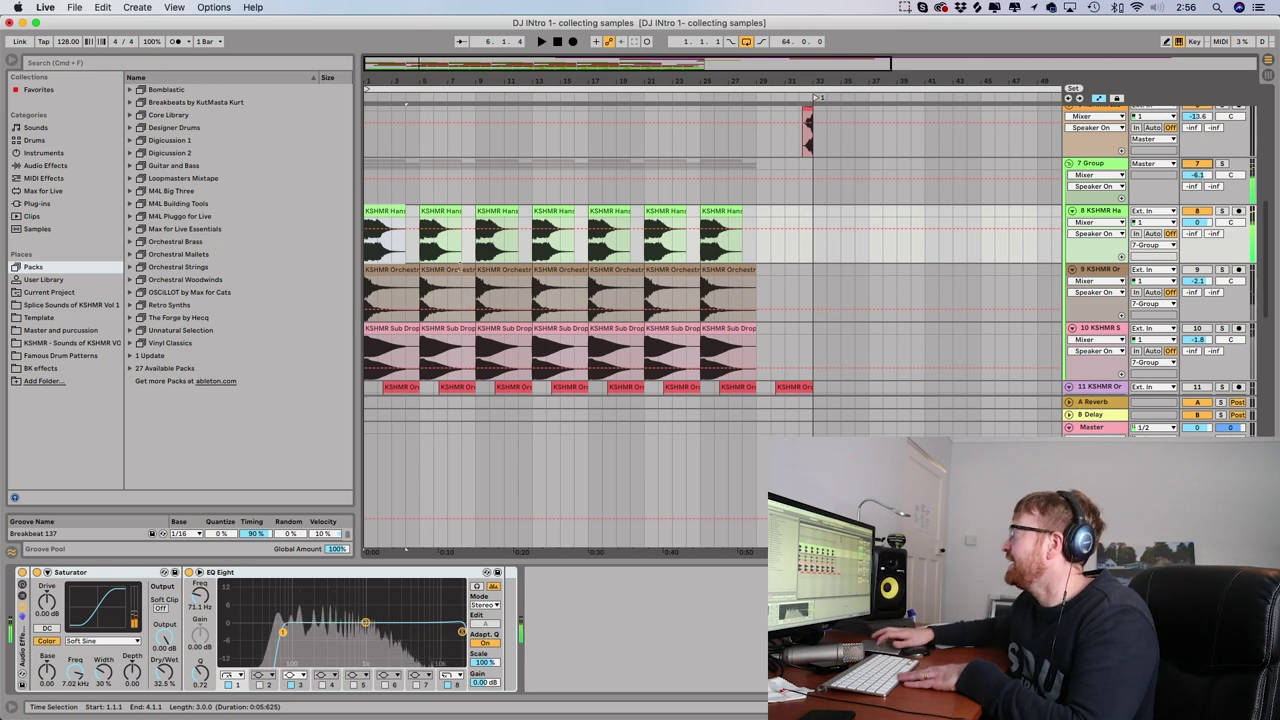
Step: Activate track 9 and audition its first KSHMR Orchestral clip from bar 1, first in solo and again together with track 8
{"action": "left_click", "coordinate": [378, 266]}
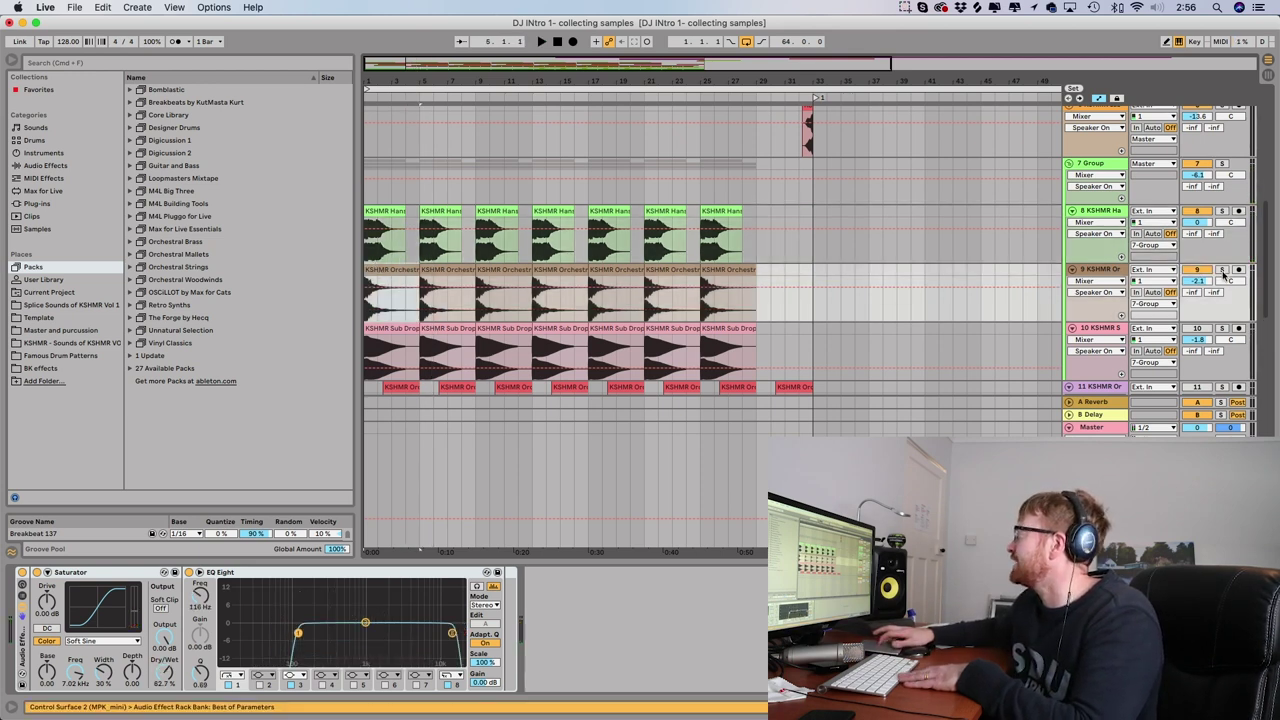
{"action": "key", "text": "space"}
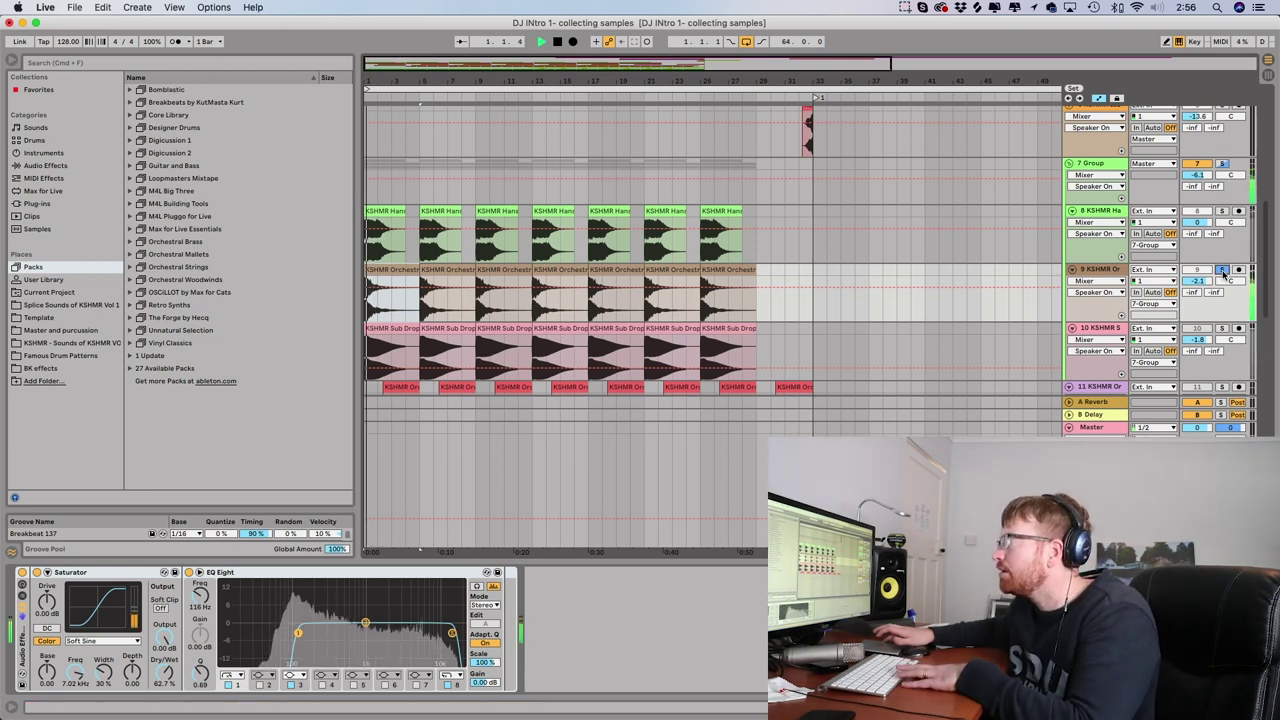
{"action": "key", "text": "space"}
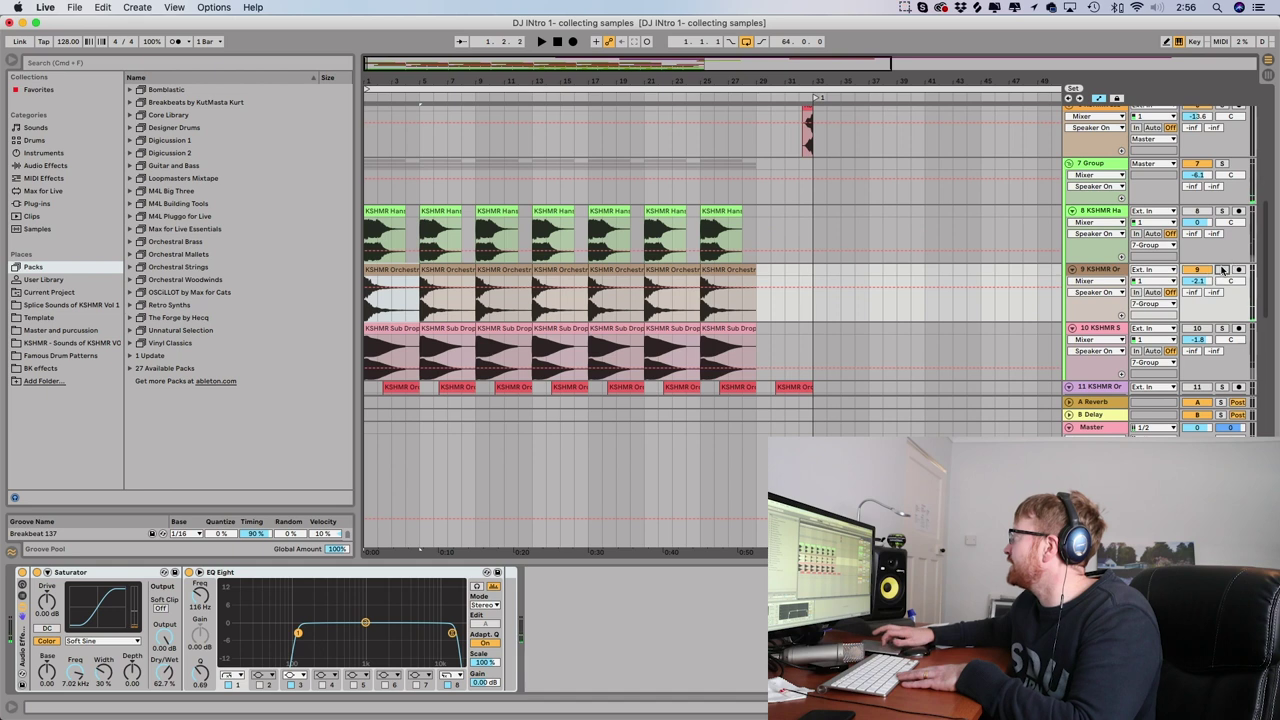
{"action": "key", "text": "space"}
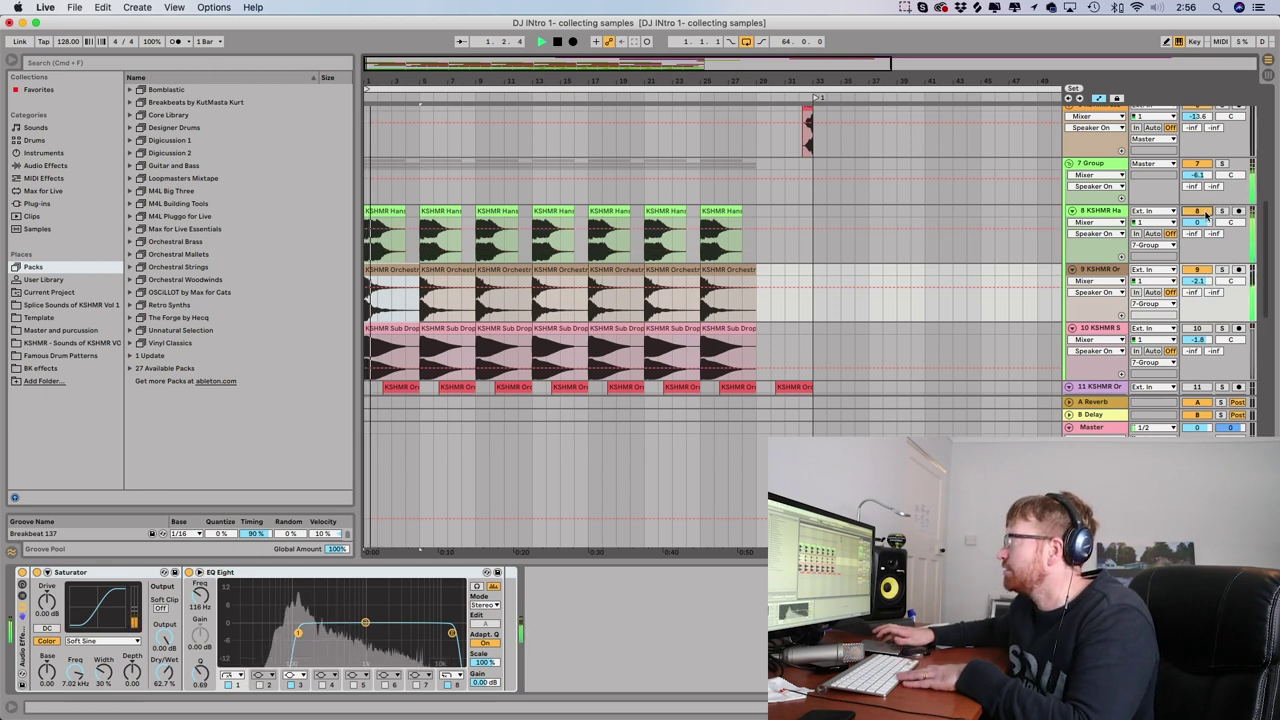
{"action": "key", "text": "space"}
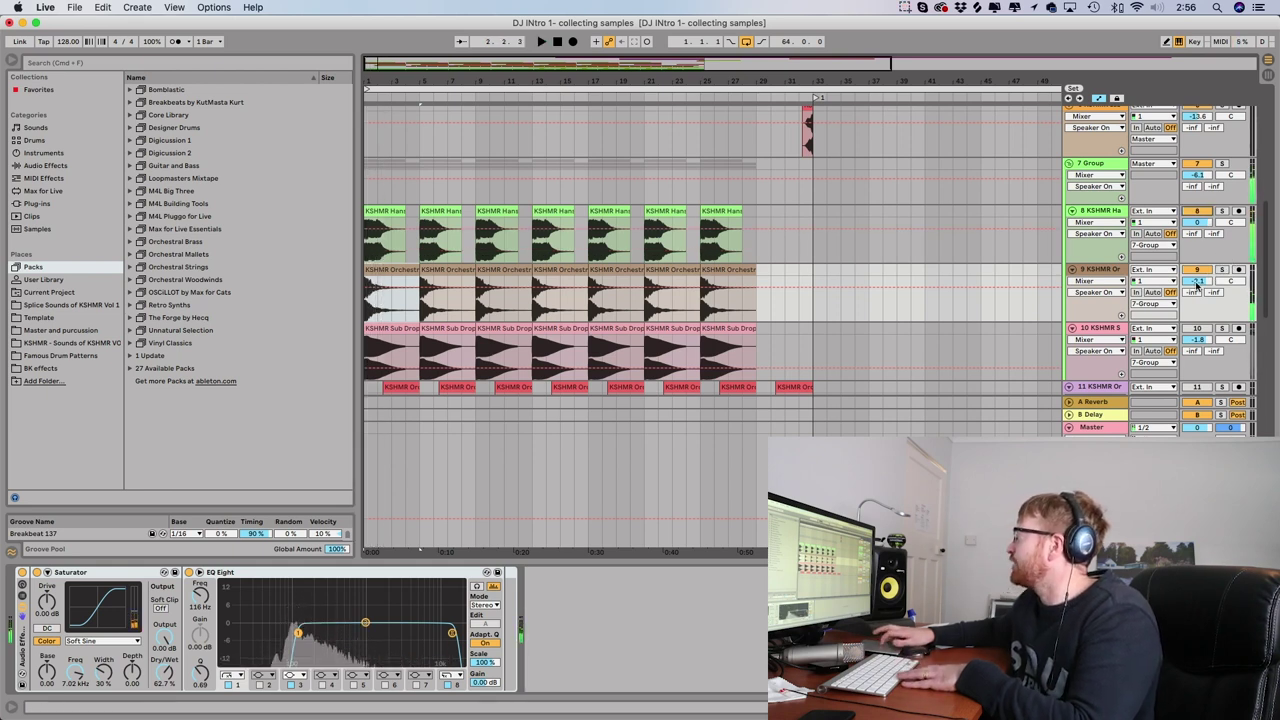
Step: Solo track 10, audition its KSHMR Sub Drop 05 clip from bar 1, and release the solo
{"action": "left_click", "coordinate": [1223, 332]}
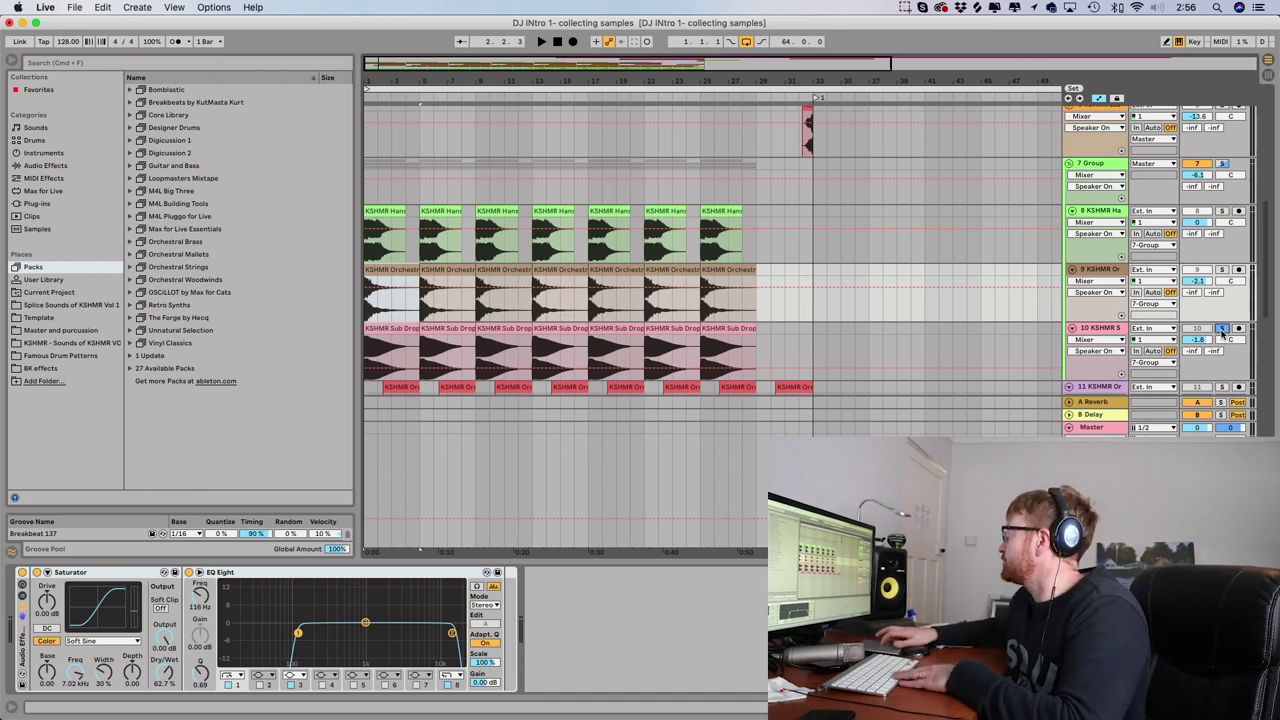
{"action": "left_click", "coordinate": [375, 325]}
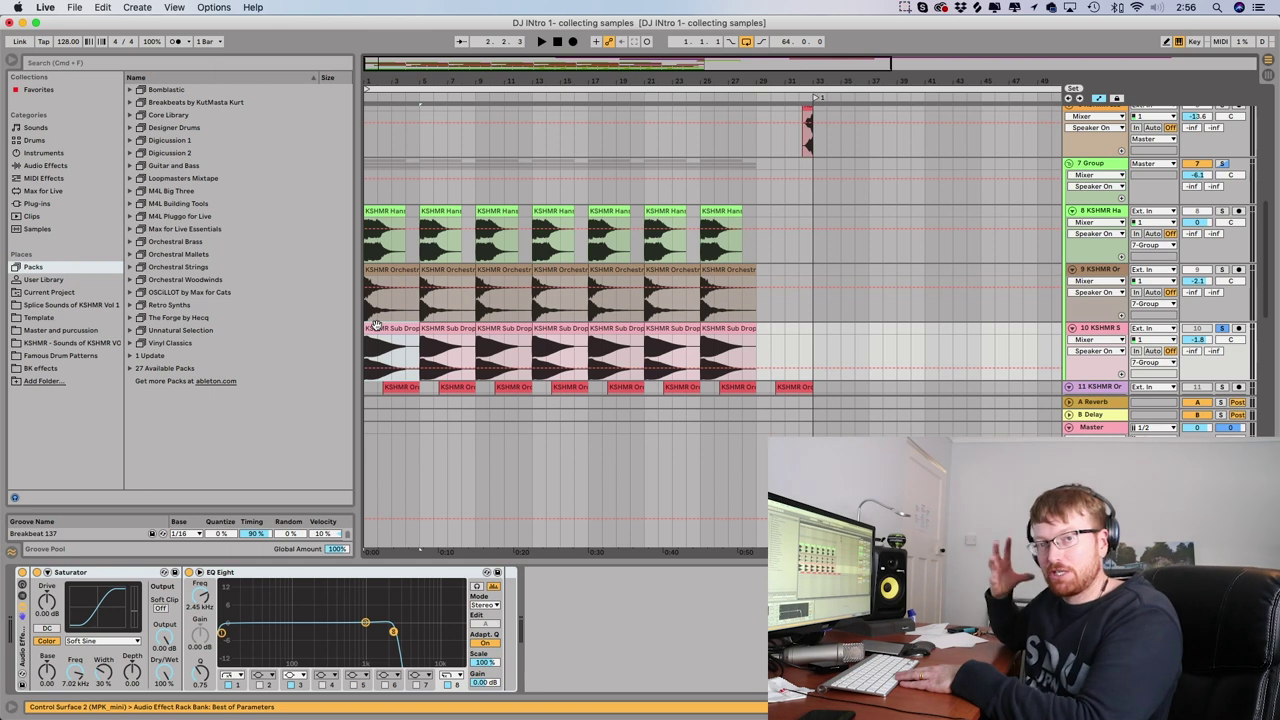
{"action": "key", "text": "space"}
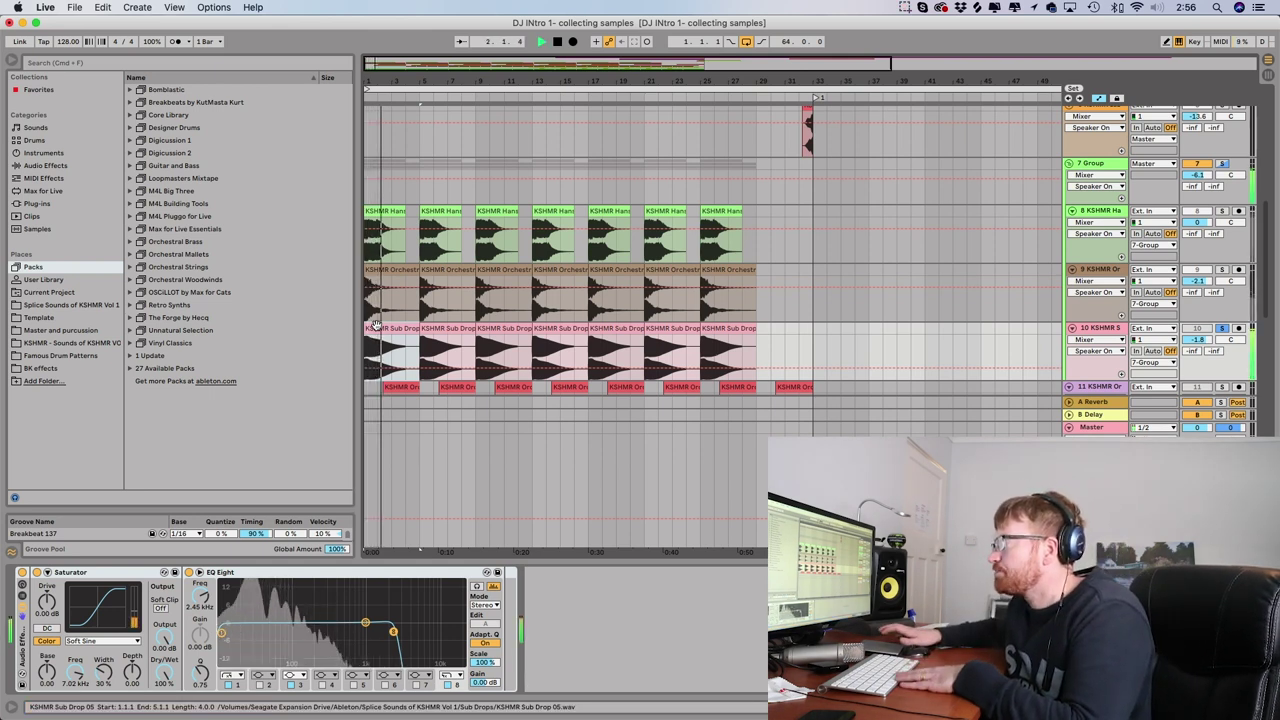
{"action": "key", "text": "space"}
{"action": "left_click", "coordinate": [1222, 330]}
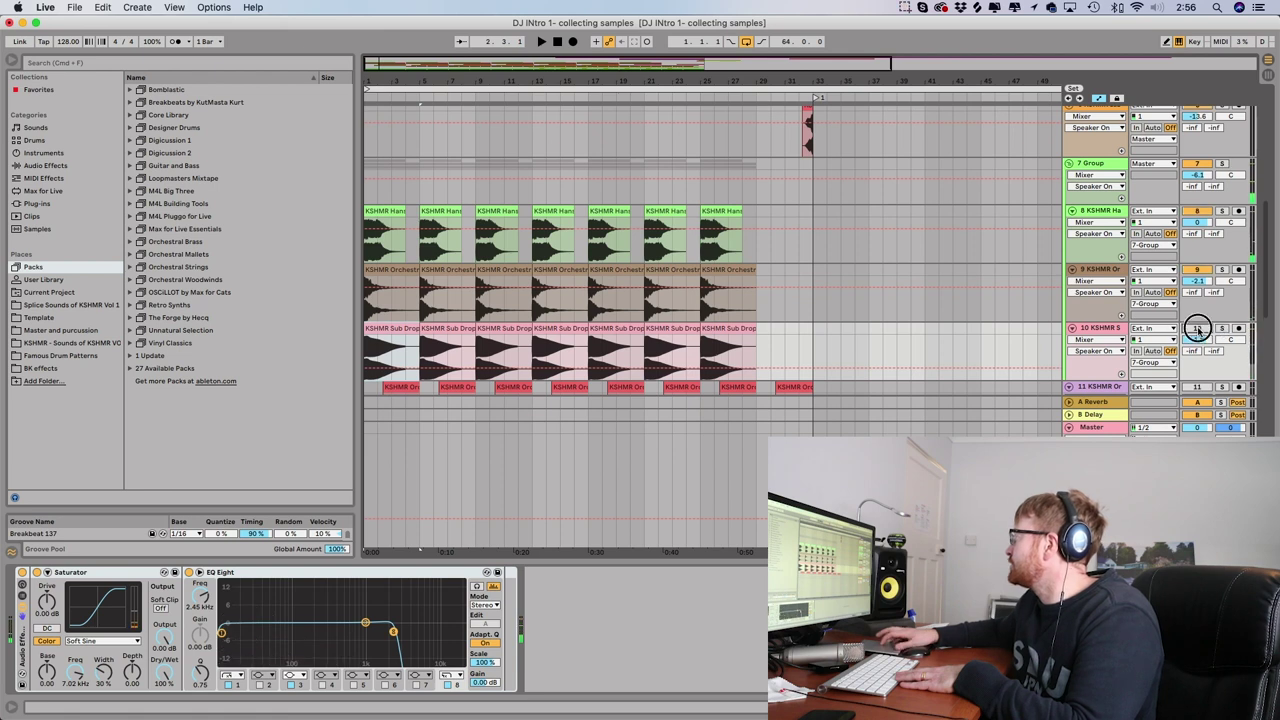
Step: Activate track 10 and audition its sub drop layered with the hits of tracks 8 and 9
{"action": "left_click", "coordinate": [1222, 330]}
{"action": "key", "text": "space"}
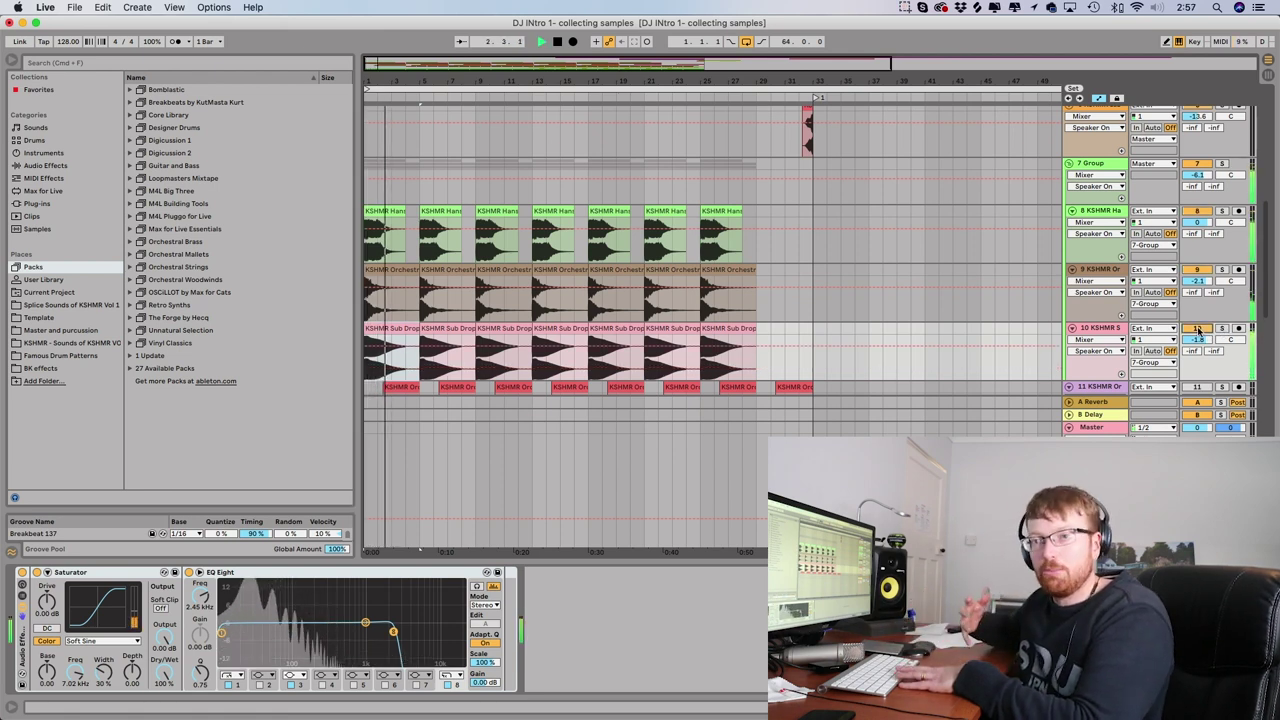
{"action": "key", "text": "space"}
Step: Activate track 11, audition its first clip leading into bar 5 in solo, and release the solo
{"action": "scroll", "coordinate": [1031, 332], "scroll_direction": "down", "scroll_amount": 3}
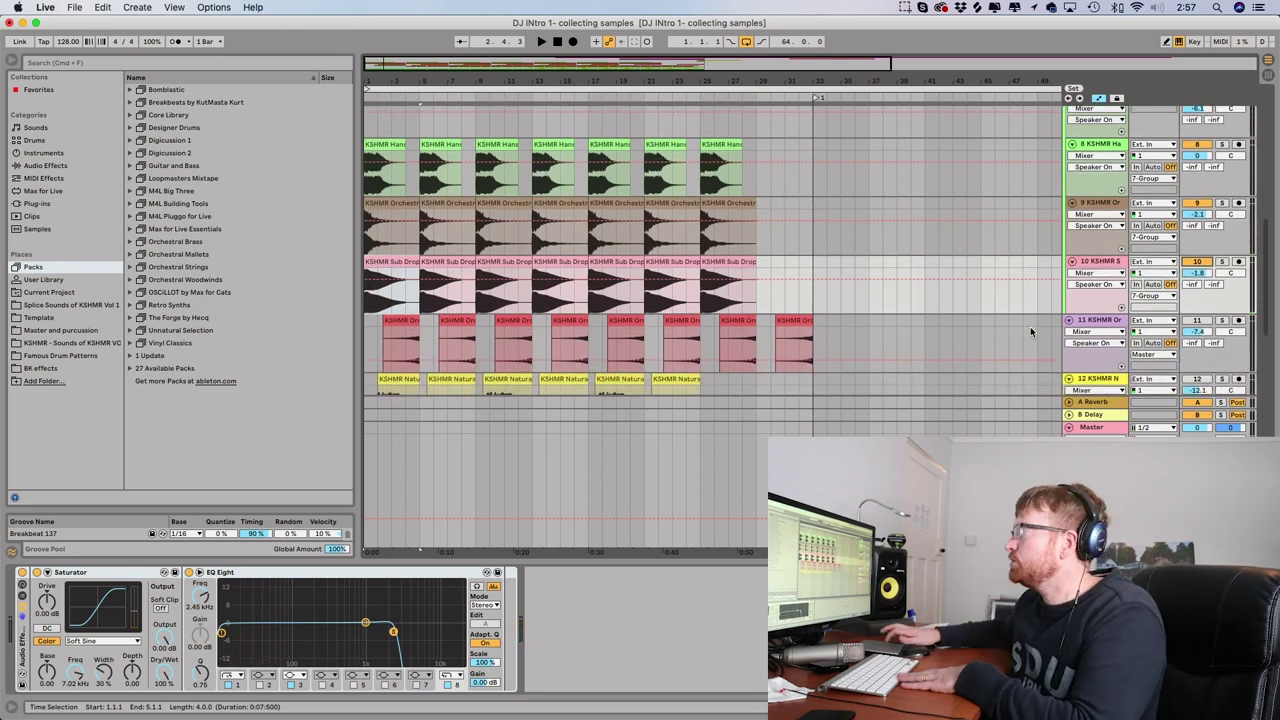
{"action": "left_click", "coordinate": [403, 320]}
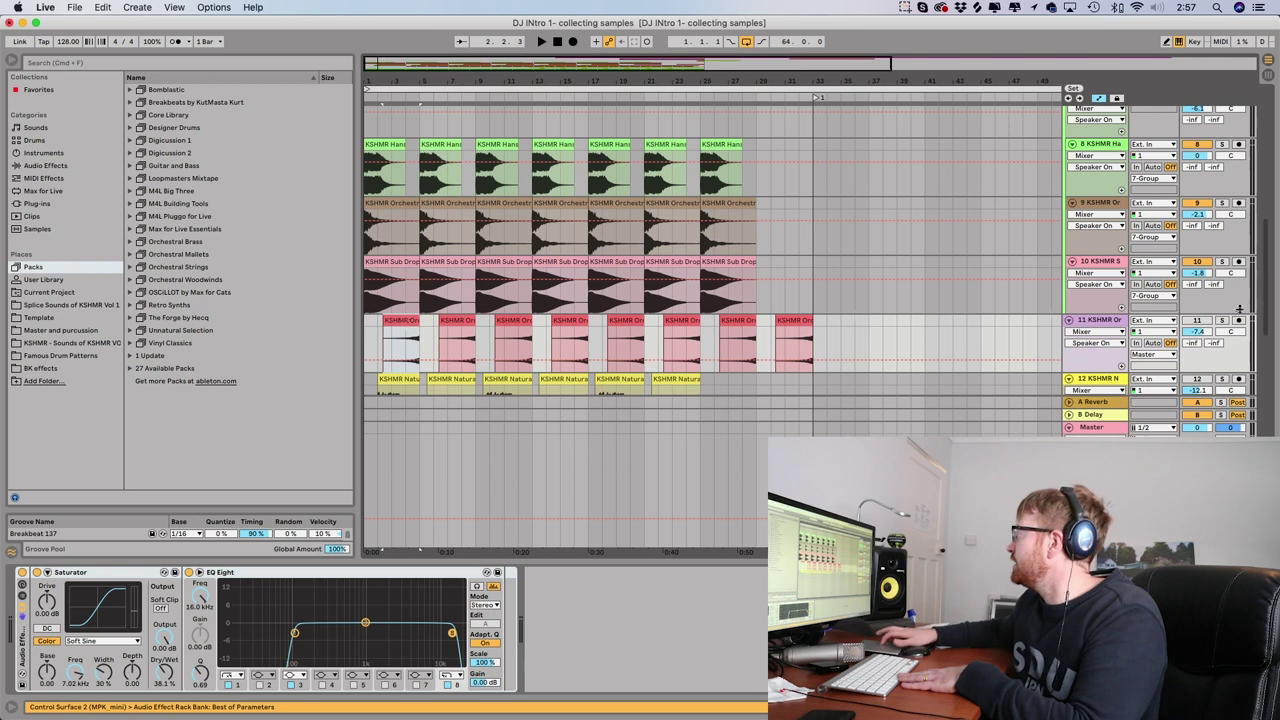
{"action": "left_click", "coordinate": [1201, 321]}
{"action": "left_click", "coordinate": [1222, 320]}
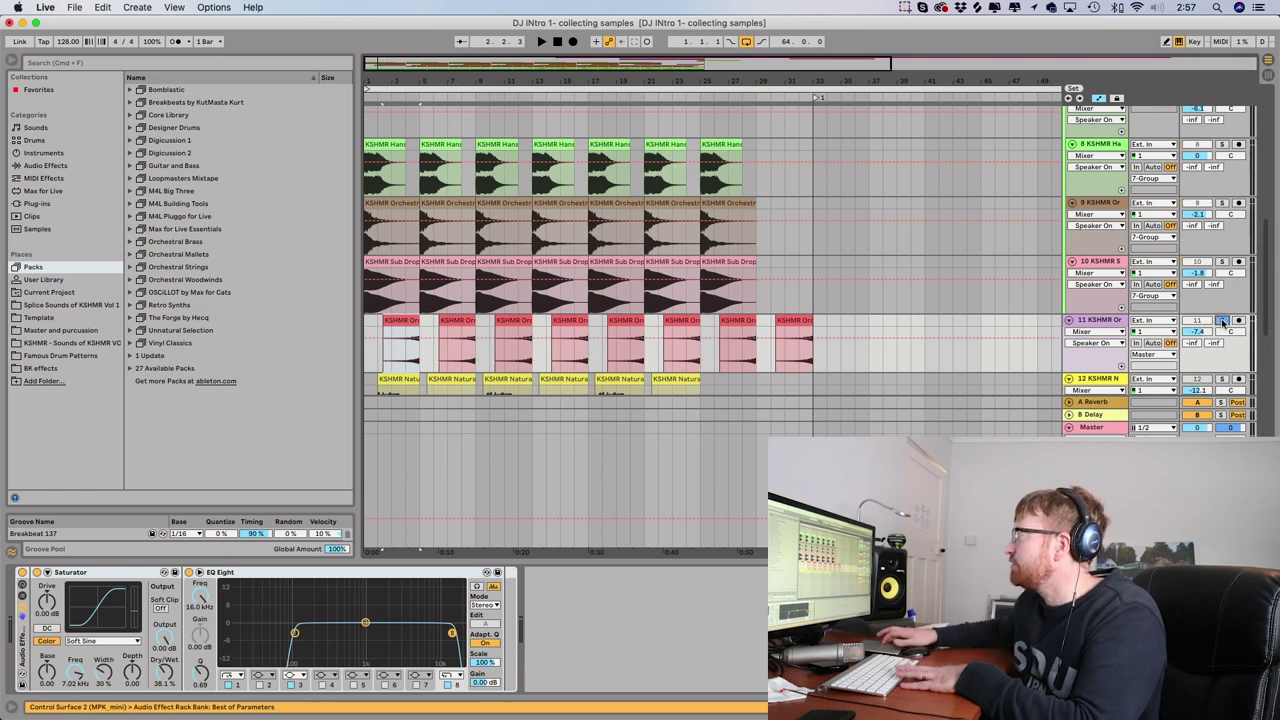
{"action": "key", "text": "space"}
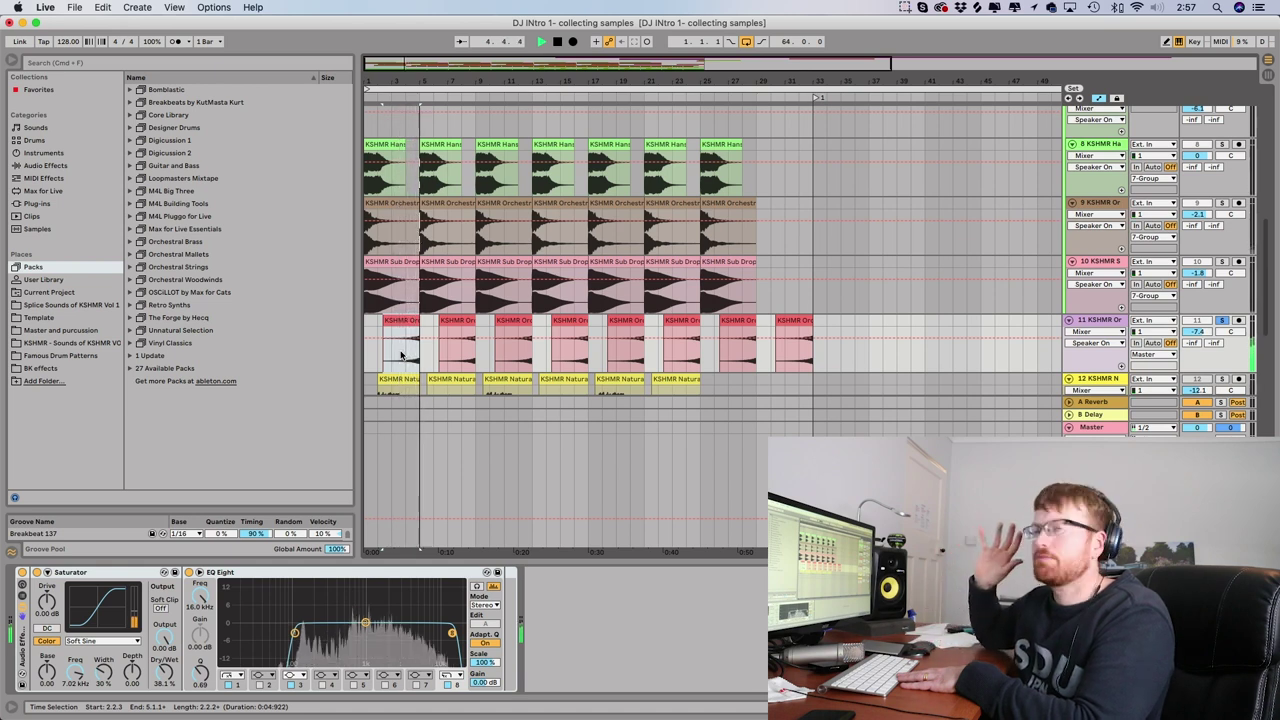
{"action": "key", "text": "space"}
{"action": "left_click", "coordinate": [1221, 321]}
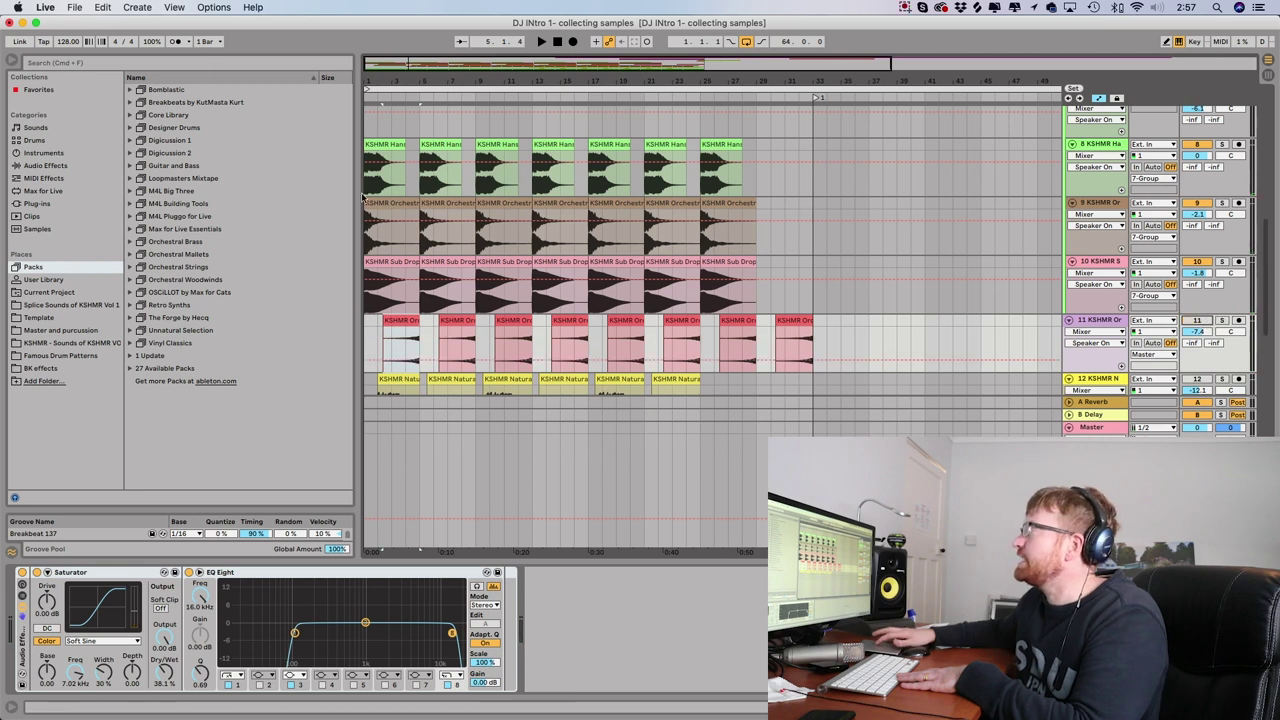
Step: Audition tracks 8 to 11 together from bar 1 past the second hit at bar 5
{"action": "left_click", "coordinate": [373, 146]}
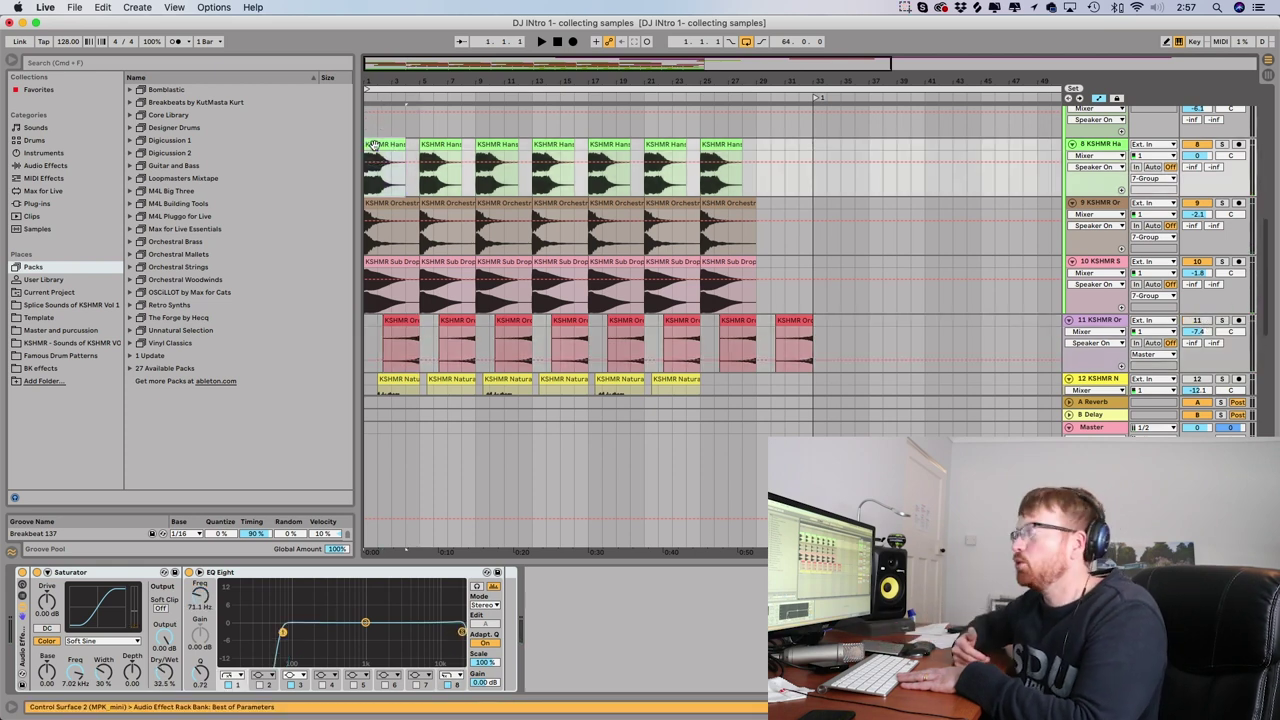
{"action": "key", "text": "space"}
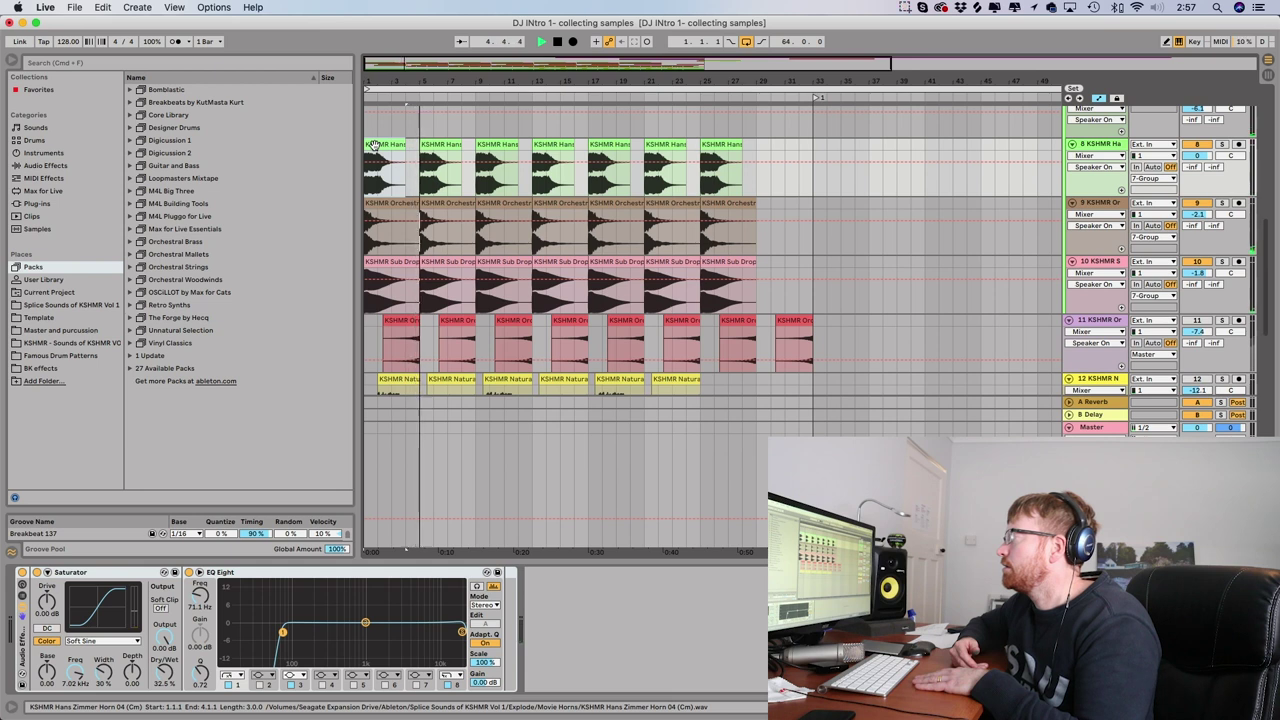
{"action": "key", "text": "space"}
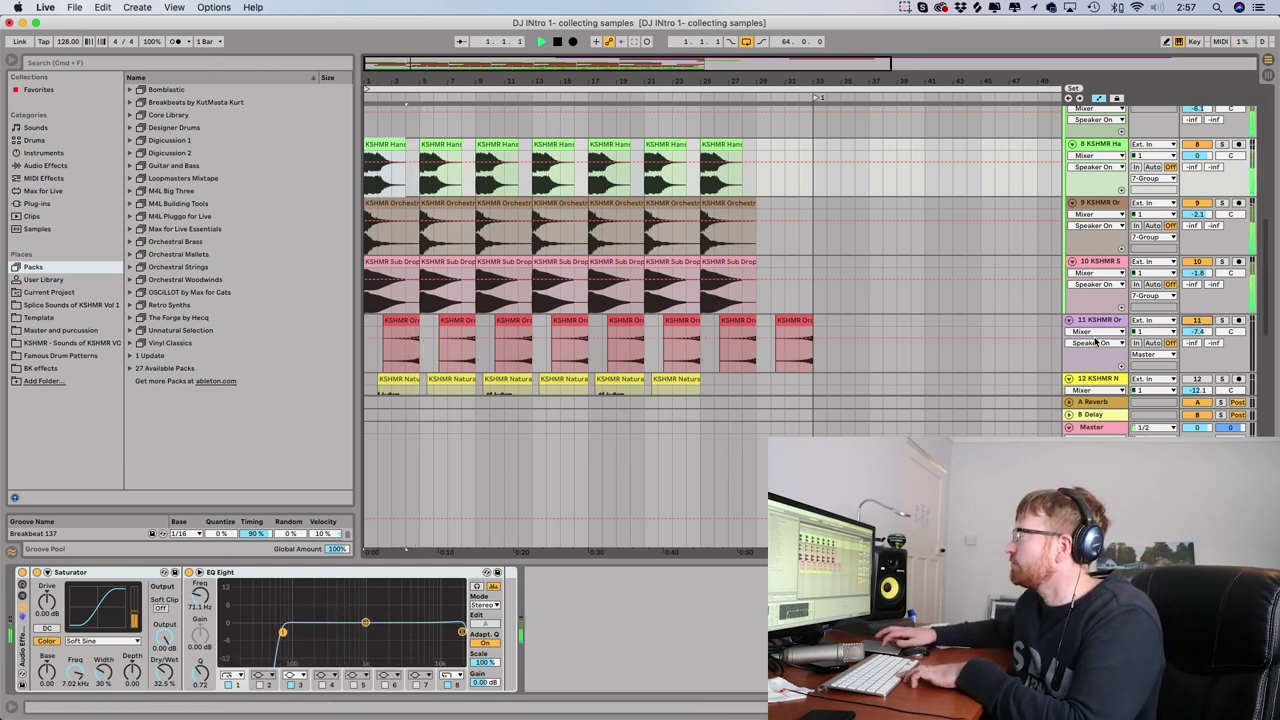
{"action": "key", "text": "space"}
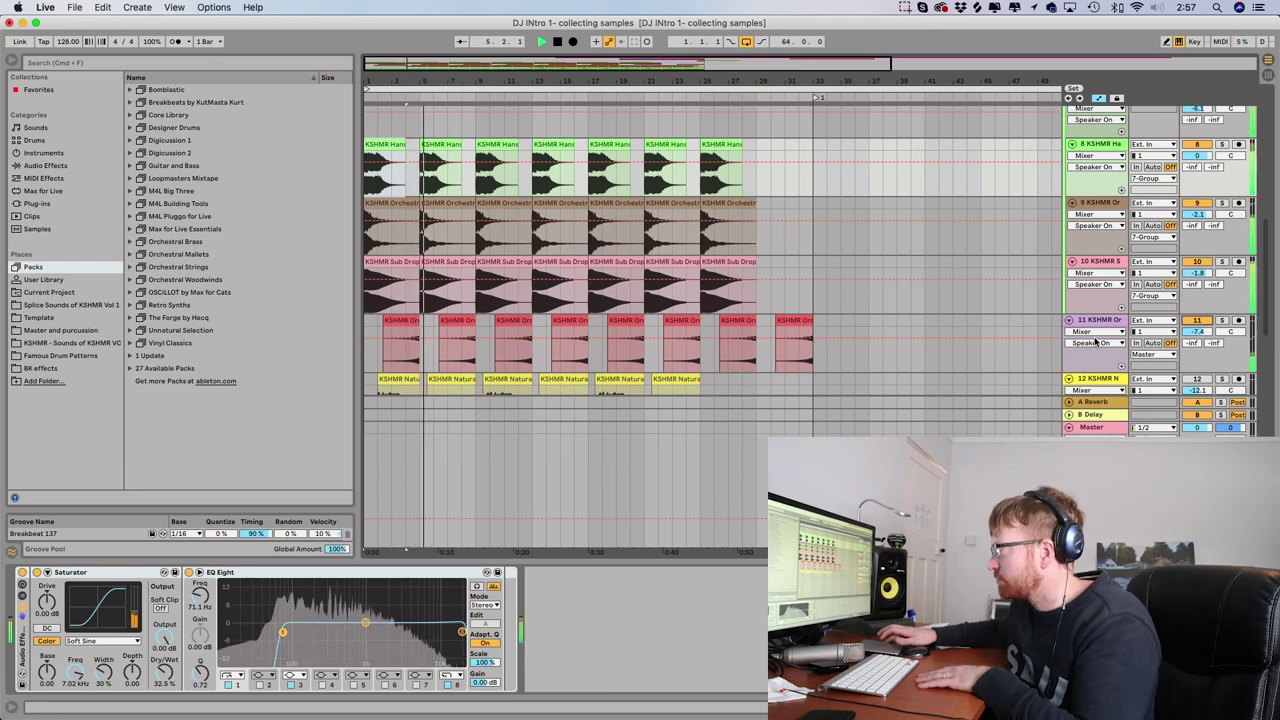
{"action": "key", "text": "space"}
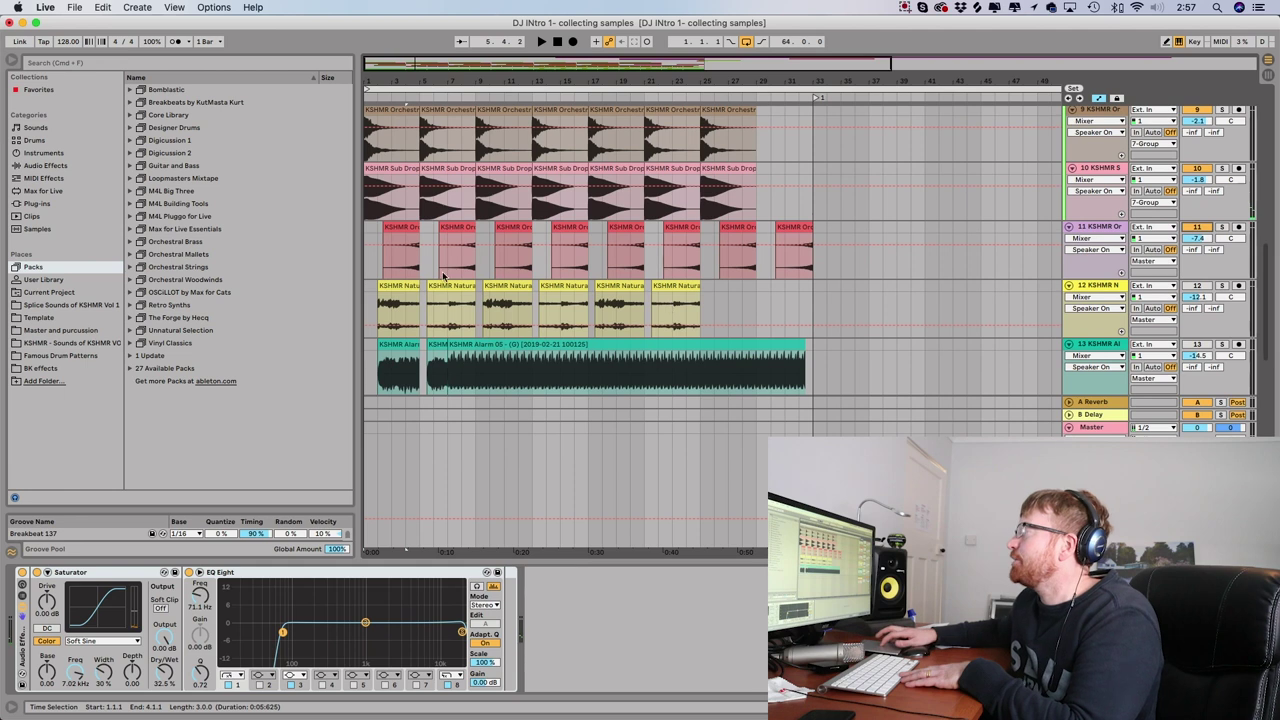
Step: Solo track 12 and audition its first clip from bar 2
{"action": "left_click", "coordinate": [403, 287]}
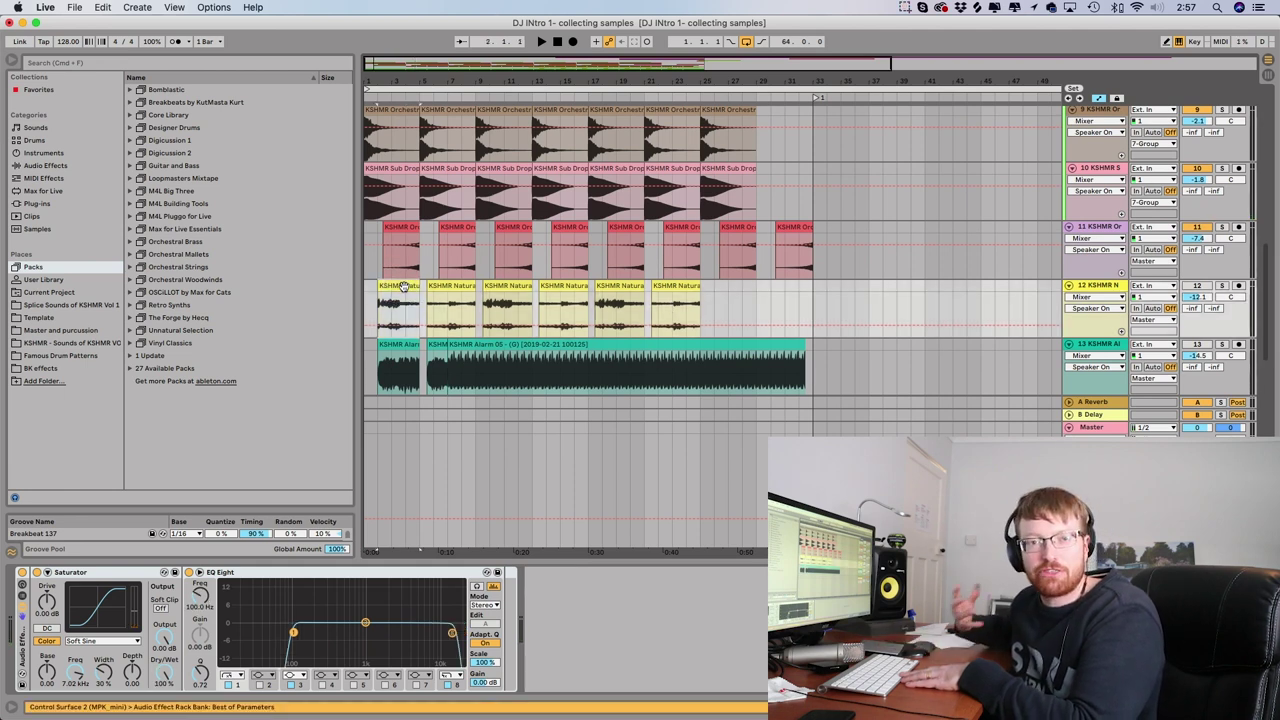
{"action": "left_click", "coordinate": [1221, 287]}
{"action": "key", "text": "space"}
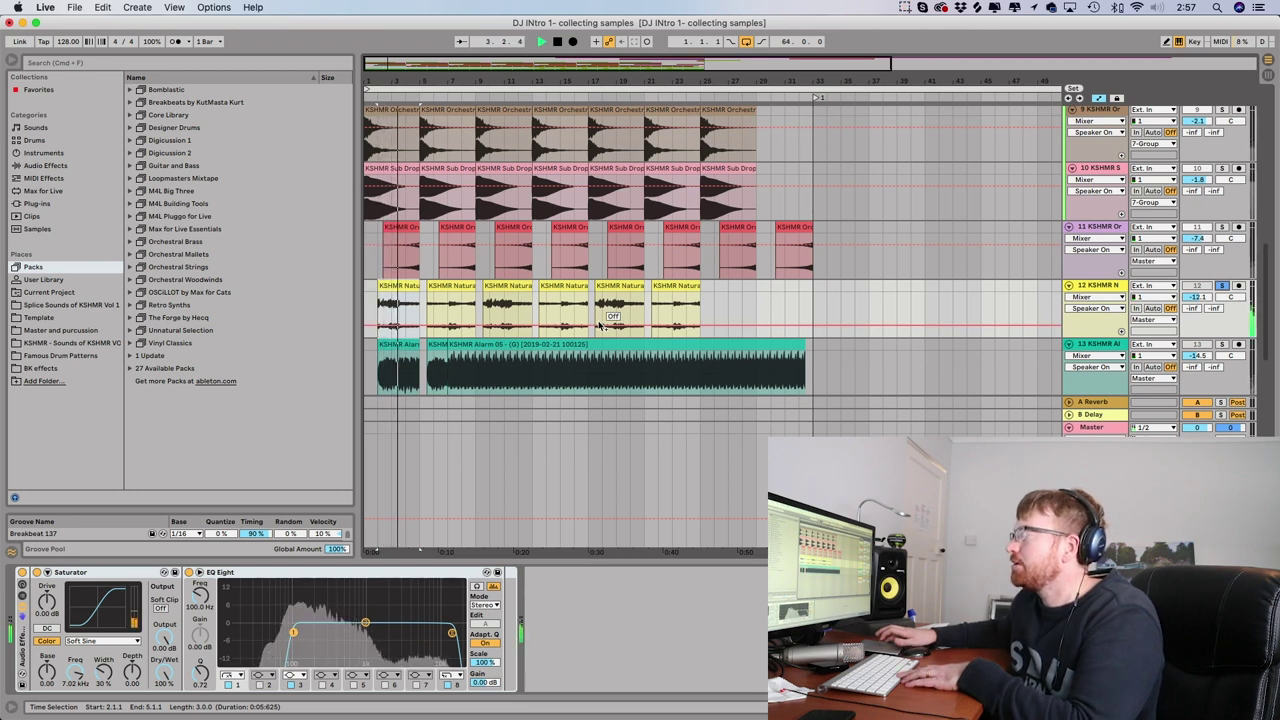
{"action": "key", "text": "space"}
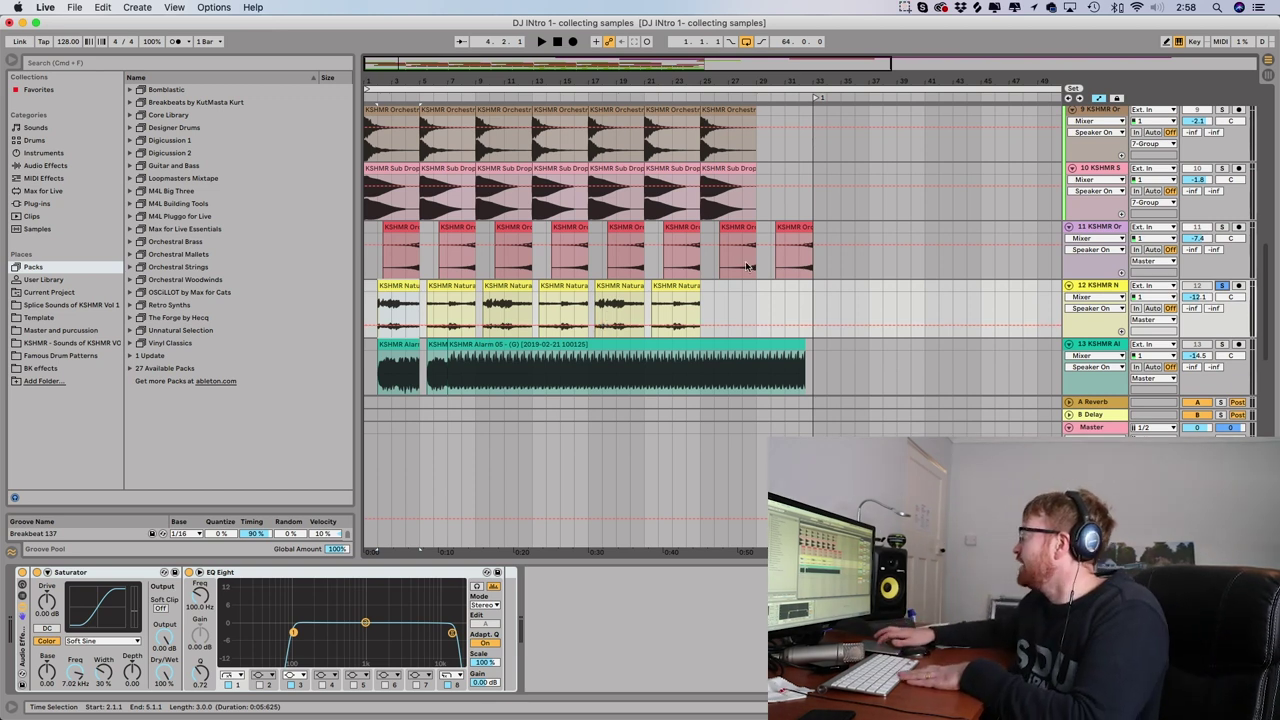
Step: Release the solo on track 12, activate it, and audition the combined intro tracks from bar 1 past bar 5
{"action": "left_click", "coordinate": [1200, 290]}
{"action": "left_click", "coordinate": [365, 318]}
{"action": "key", "text": "space"}
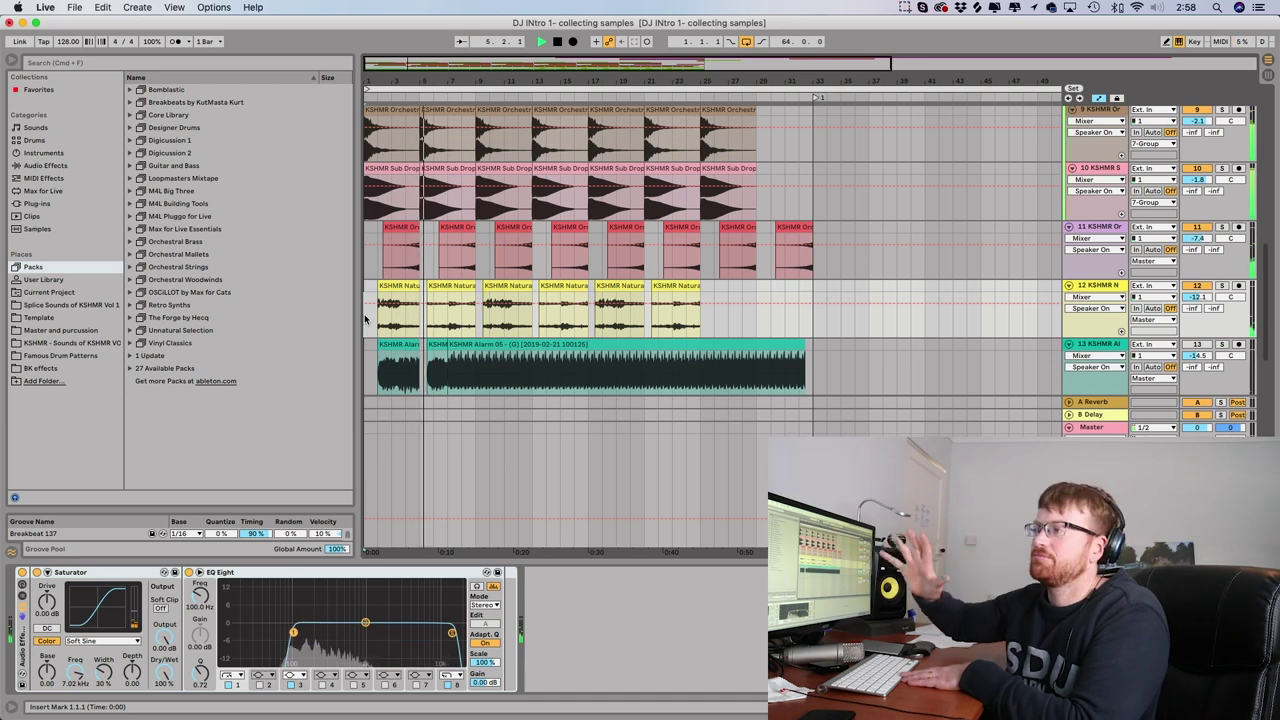
{"action": "key", "text": "space"}
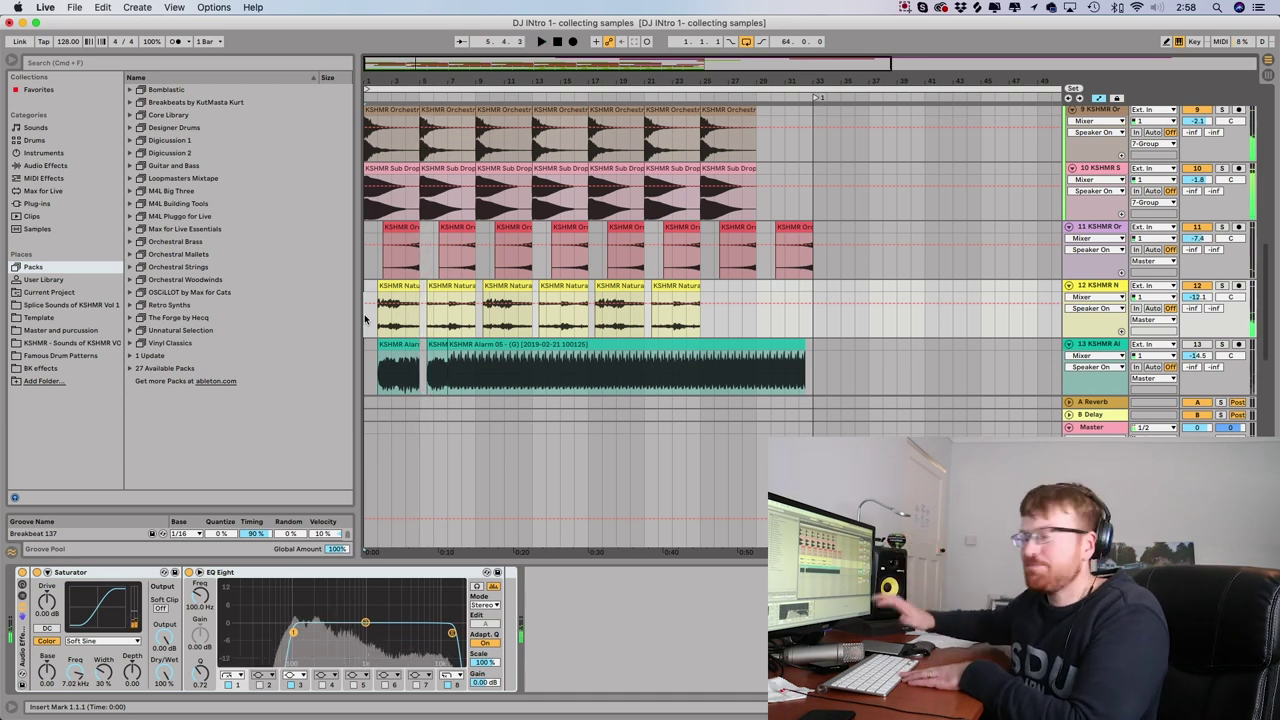
Step: Solo track 13 and audition its first KSHMR Alarm 05 clip from bar 2
{"action": "left_click", "coordinate": [406, 346]}
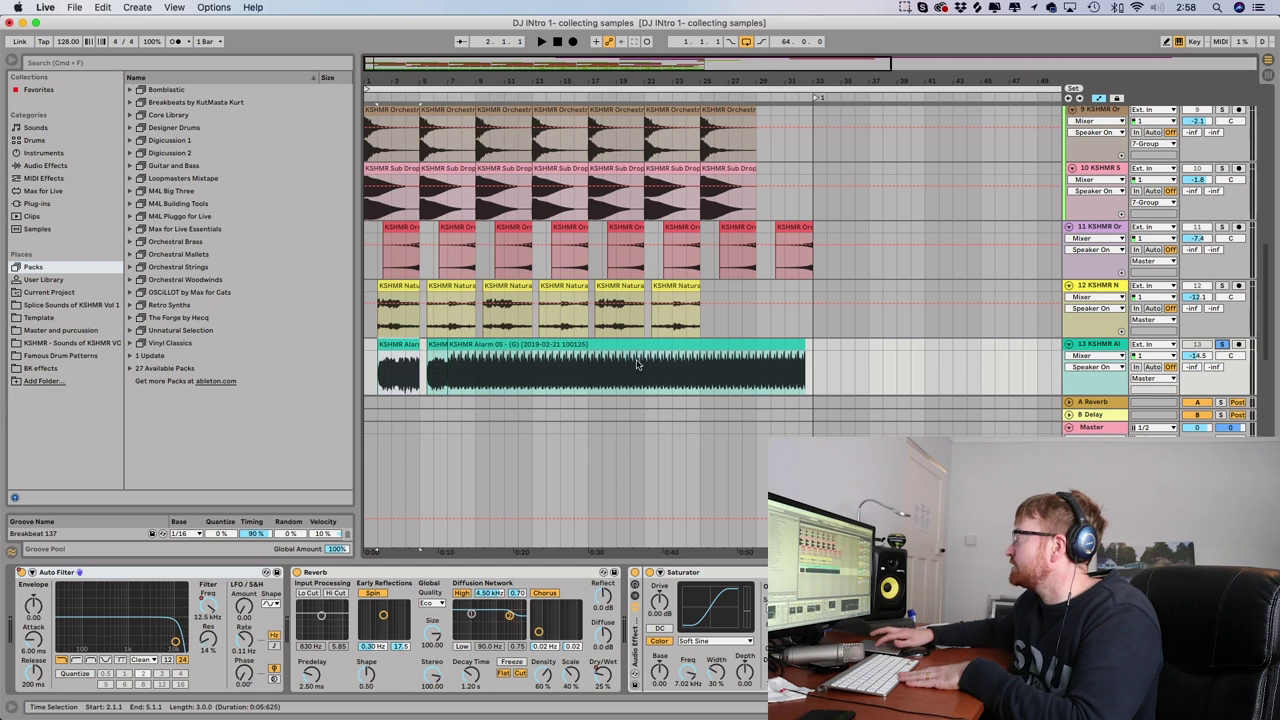
{"action": "key", "text": "space"}
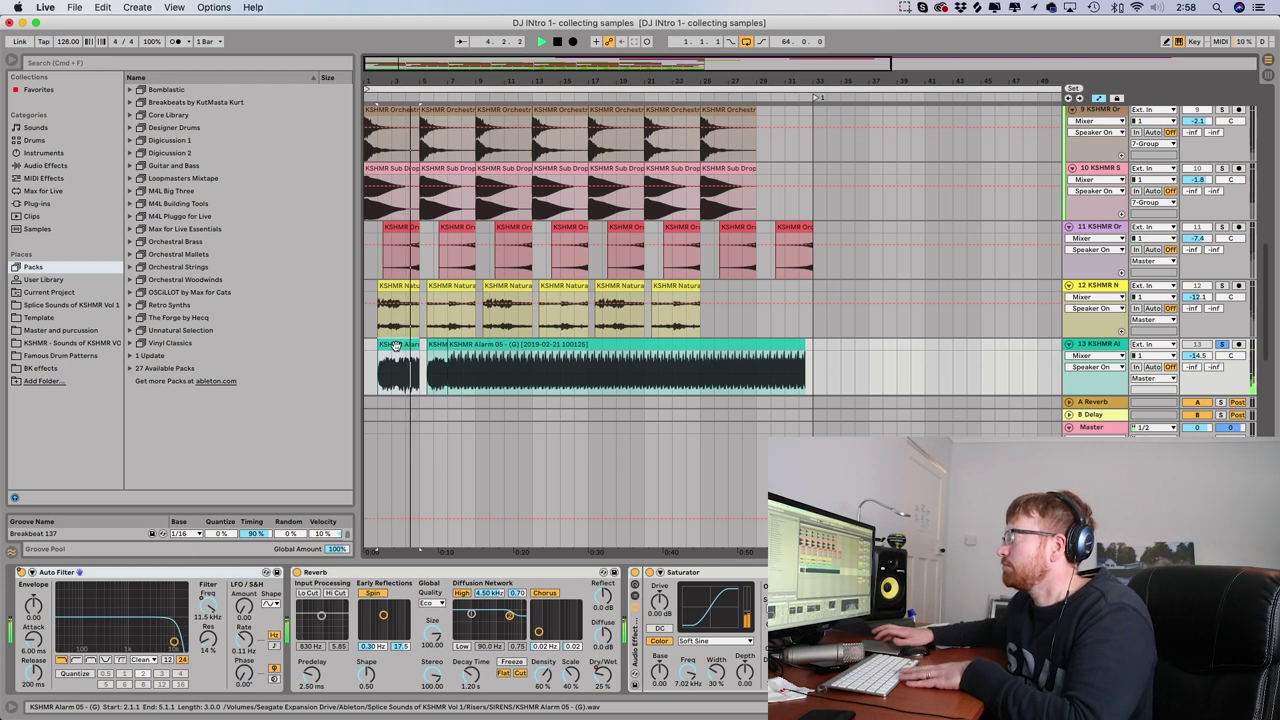
{"action": "key", "text": "space"}
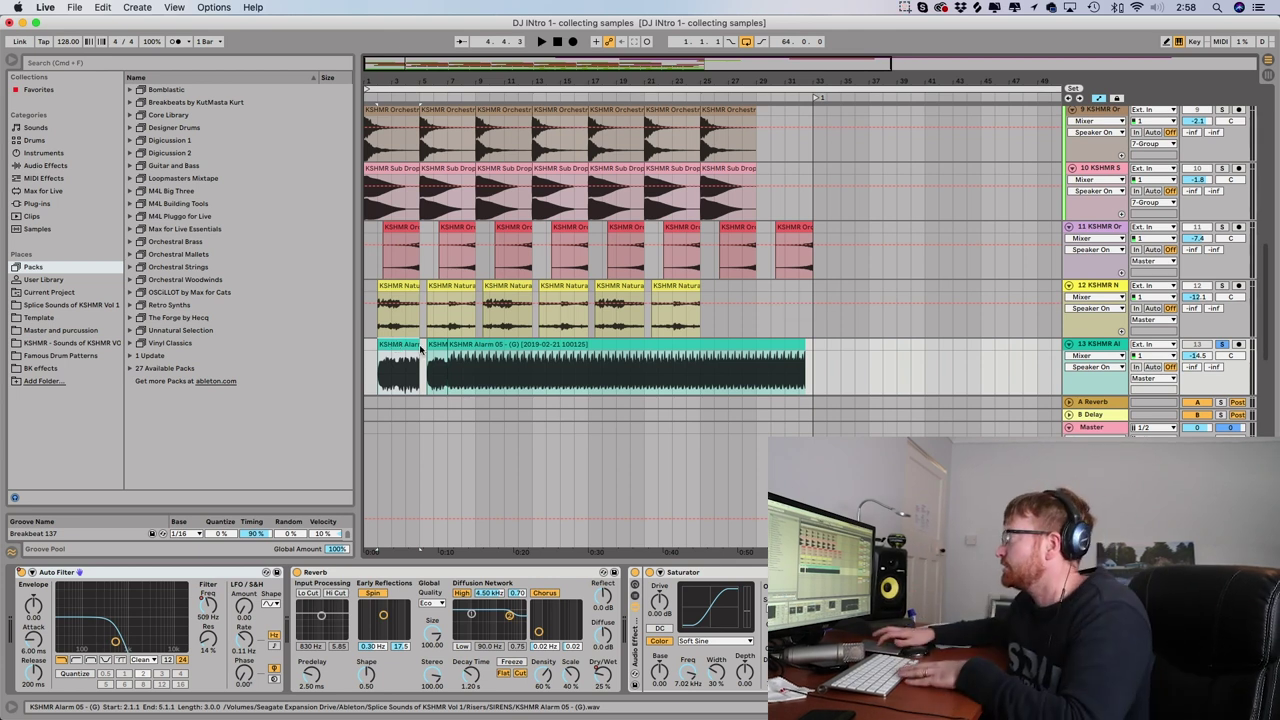
Step: Open the long consolidated KSHMR Alarm 05 clip on track 13 and show its Transposition Modulation envelope
{"action": "left_click", "coordinate": [493, 343]}
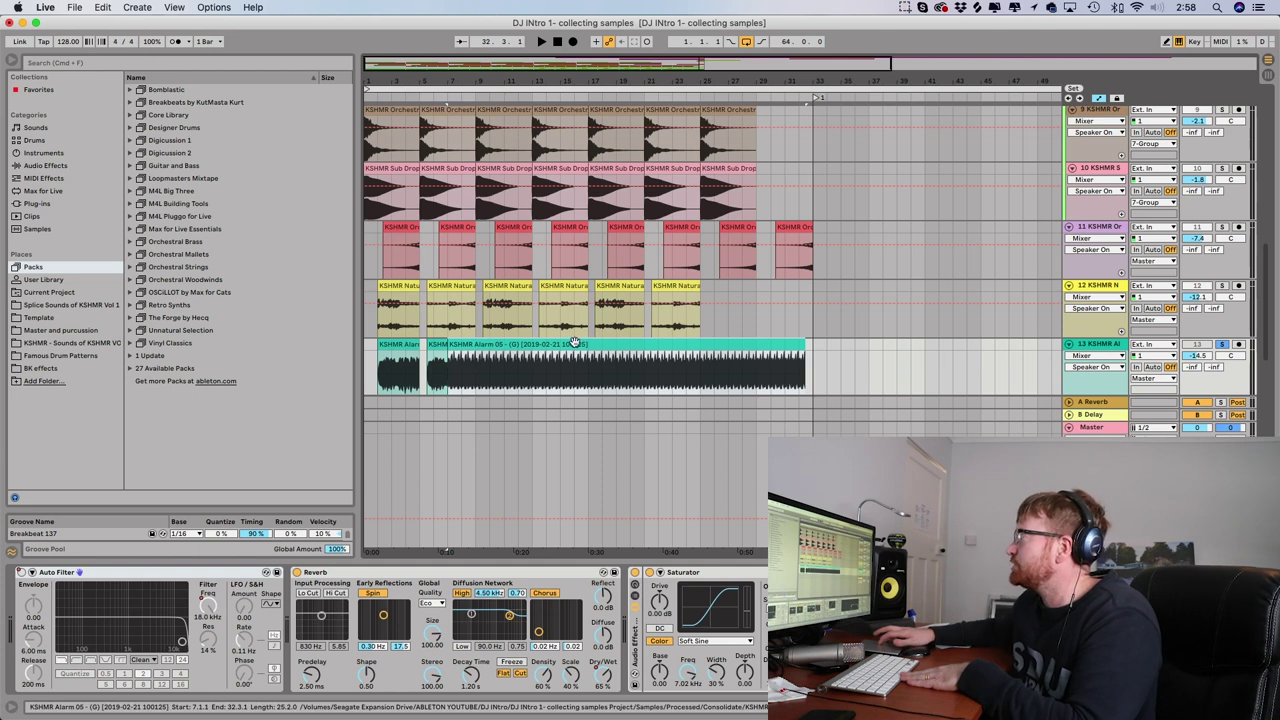
{"action": "double_click", "coordinate": [520, 349]}
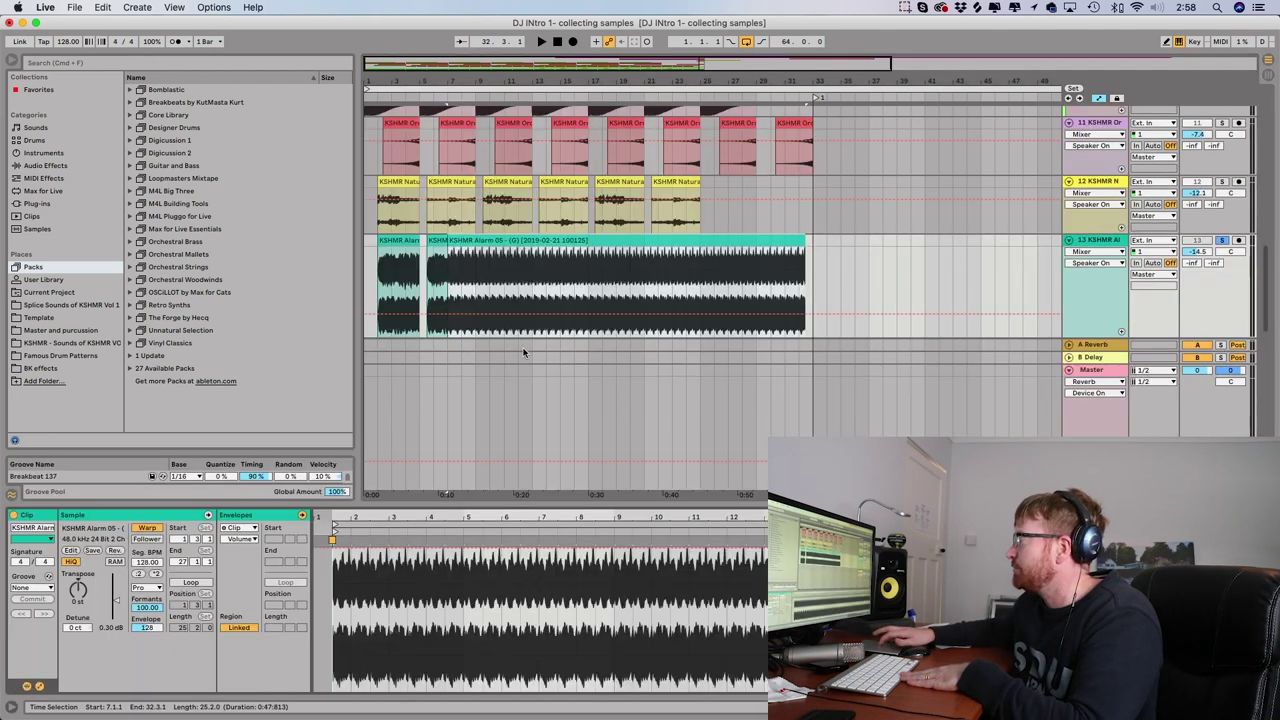
{"action": "left_click", "coordinate": [242, 539]}
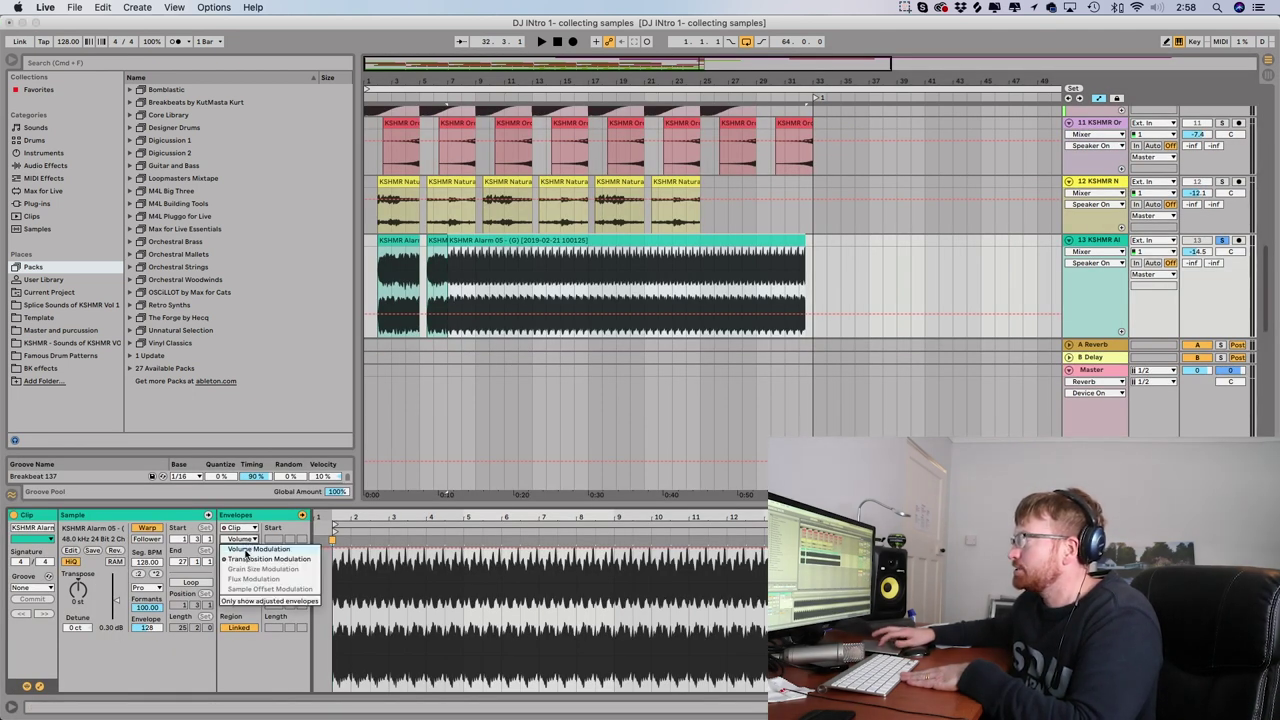
{"action": "left_click", "coordinate": [248, 559]}
{"action": "left_click", "coordinate": [731, 655]}
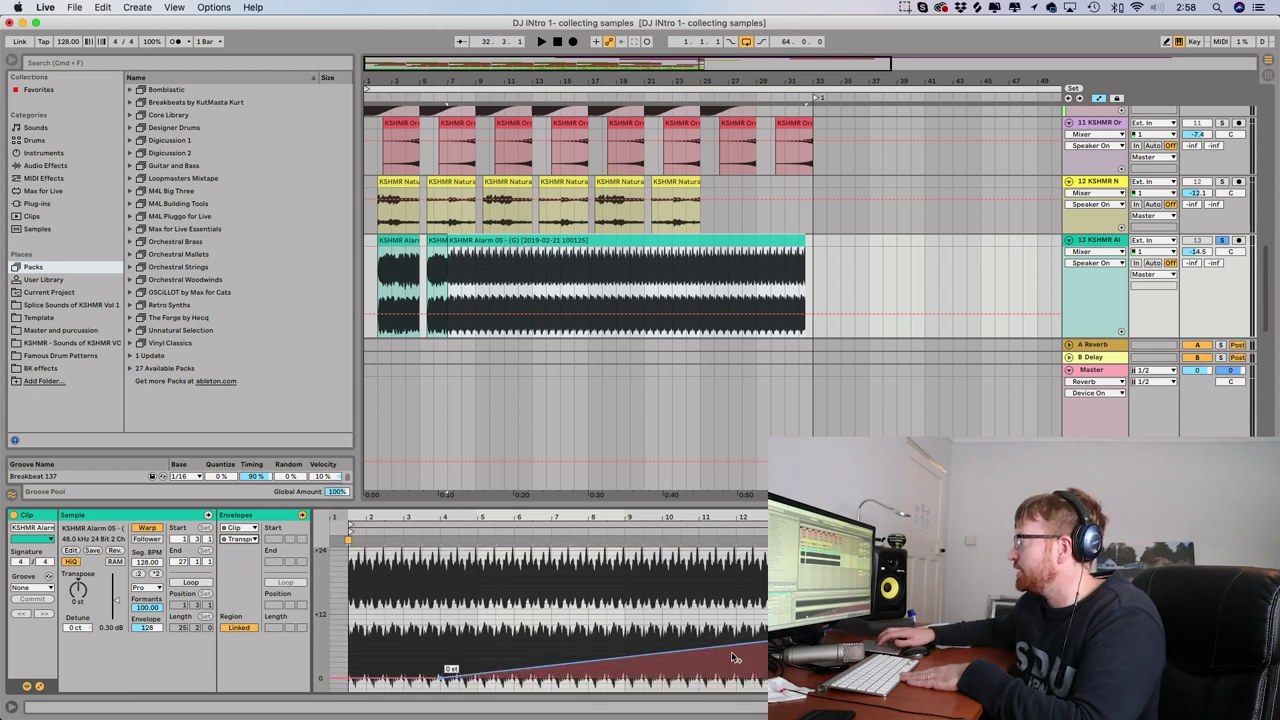
Step: Audition the rising pitch of the soloed long KSHMR Alarm 05 clip from bars 7, 12, 18 and 28
{"action": "key", "text": "space"}
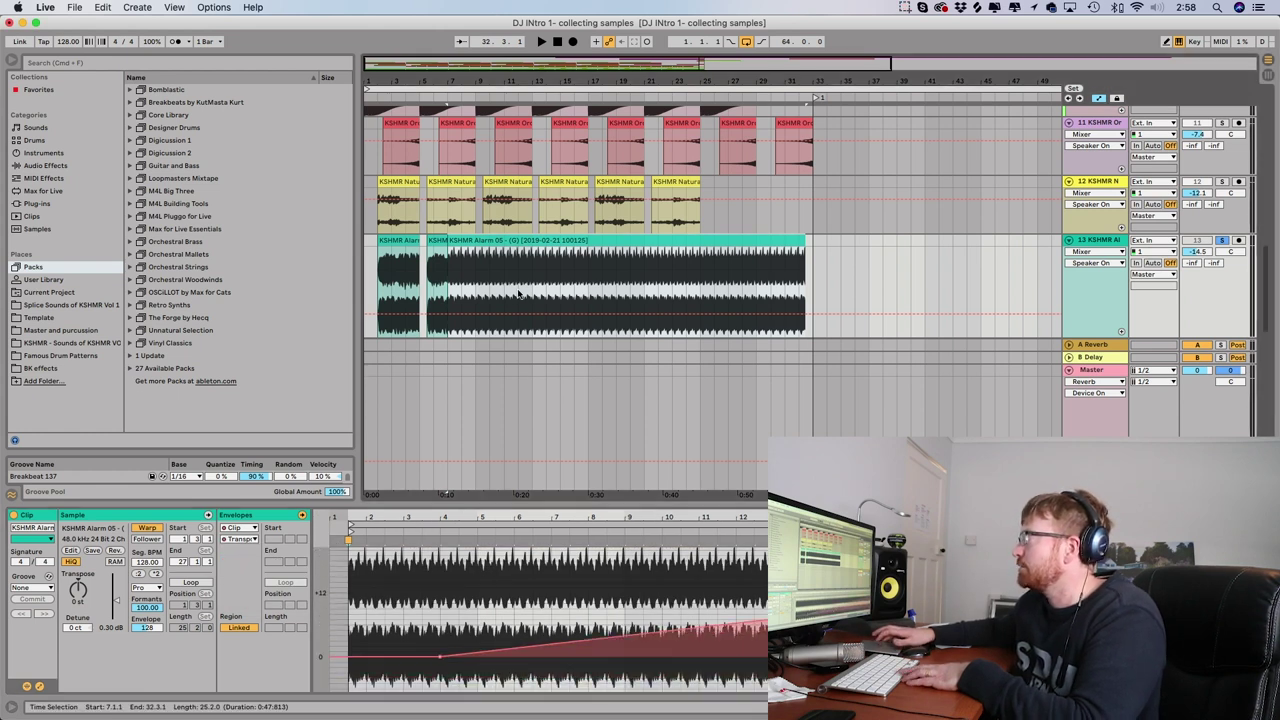
{"action": "key", "text": "space"}
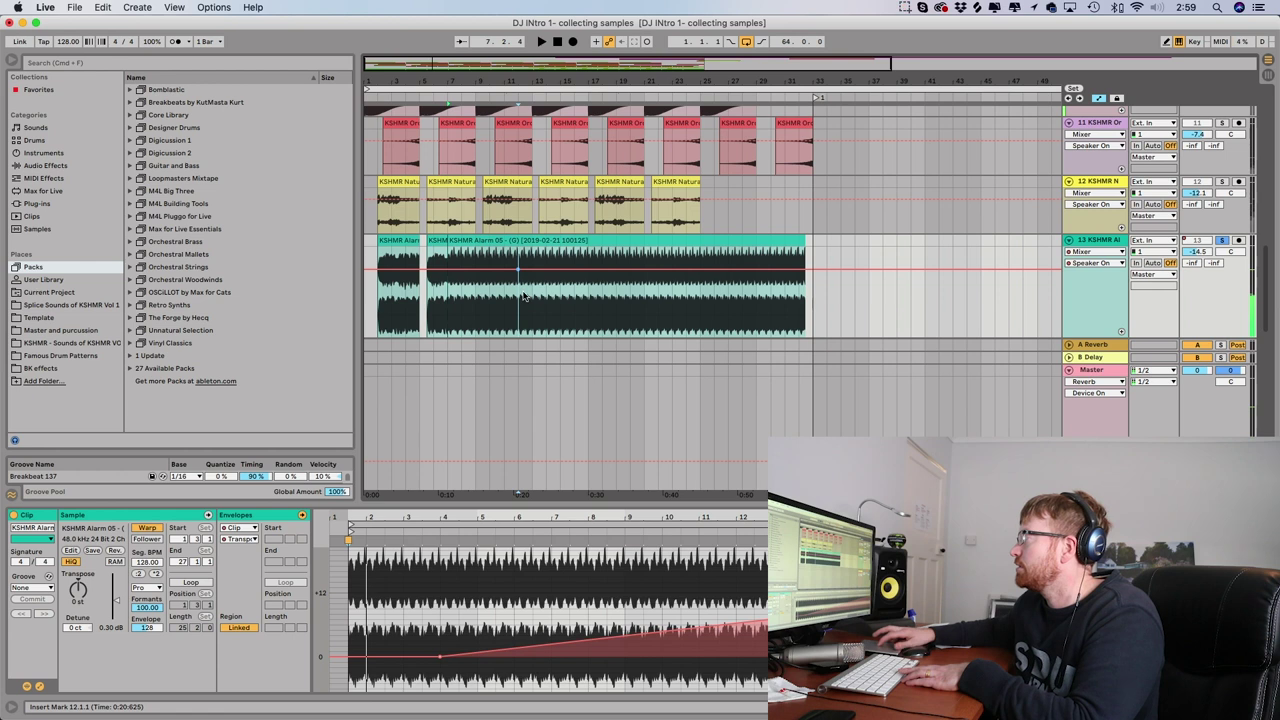
{"action": "left_click", "coordinate": [603, 290]}
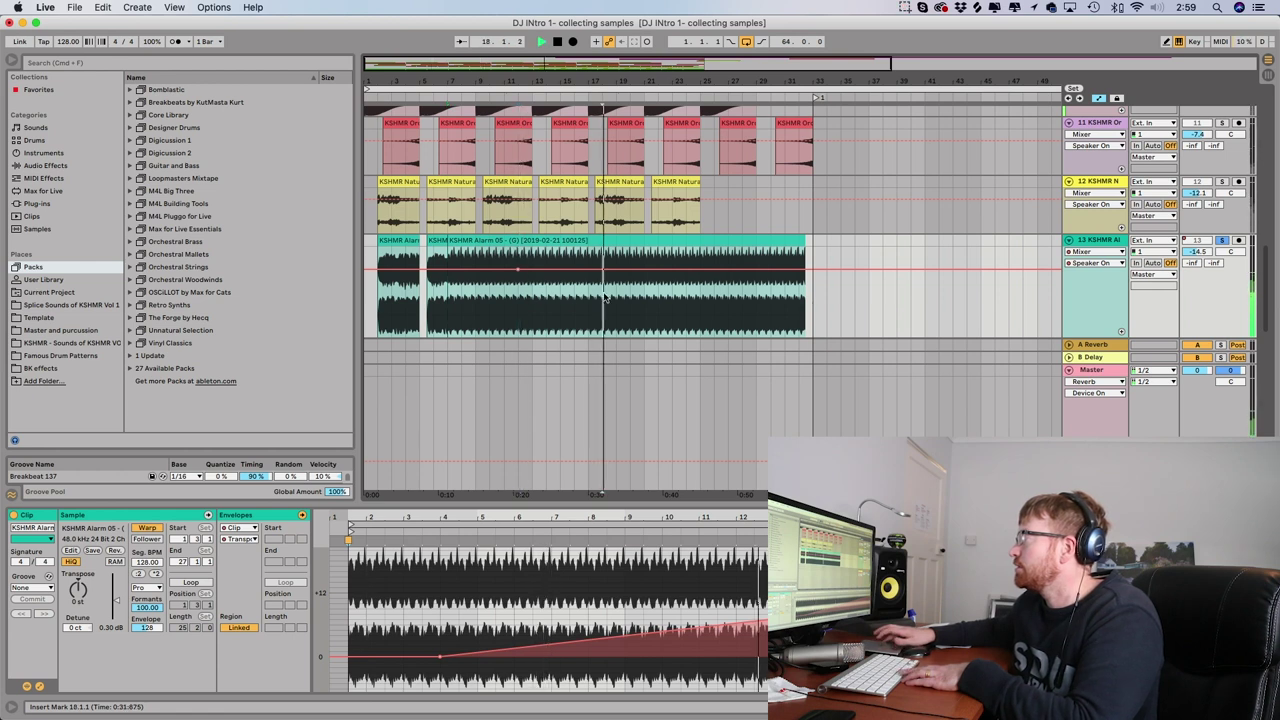
{"action": "left_click", "coordinate": [740, 292]}
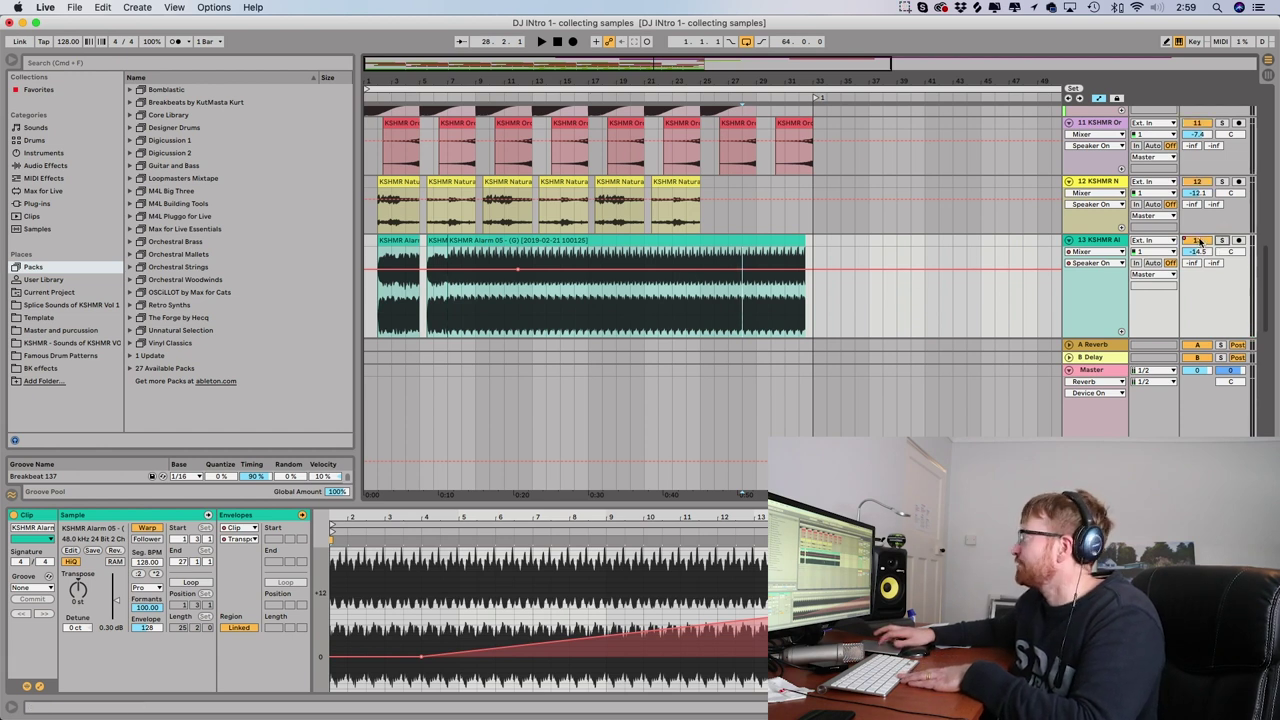
Step: Activate track 13 alongside the other intro tracks and audition the mix from bar 1 past bar 9
{"action": "left_click", "coordinate": [519, 275]}
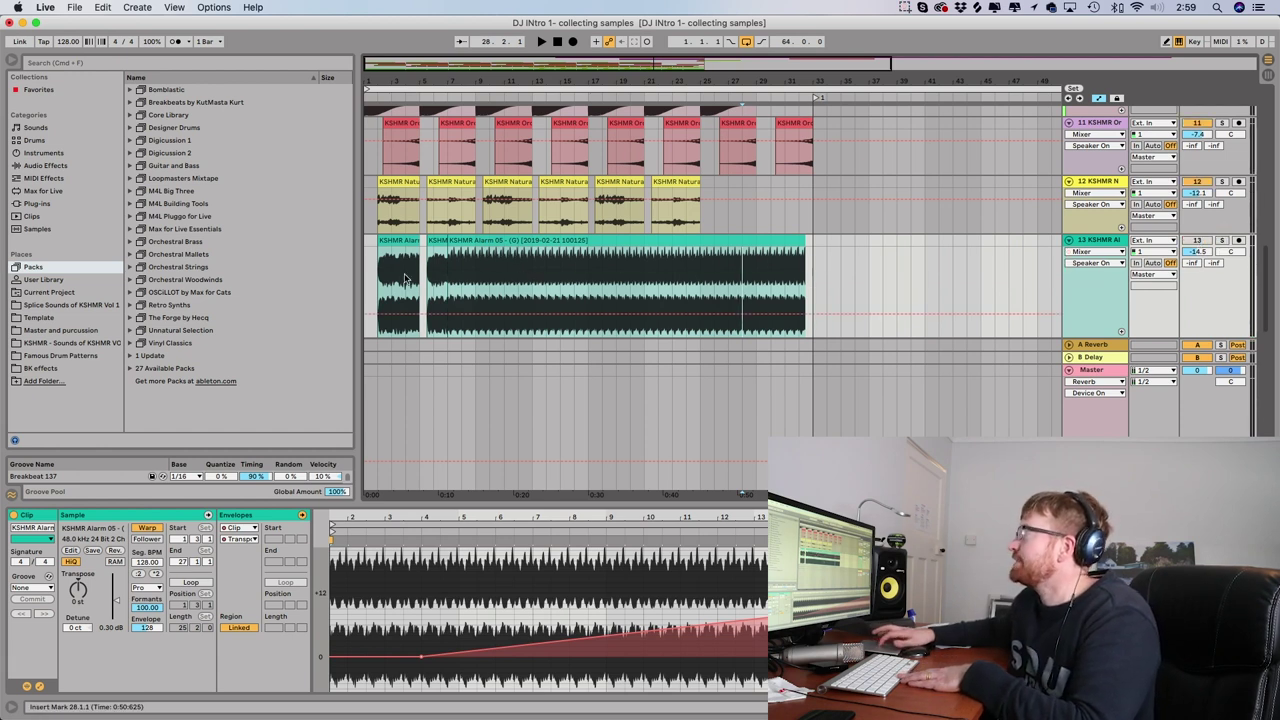
{"action": "left_click", "coordinate": [1197, 241]}
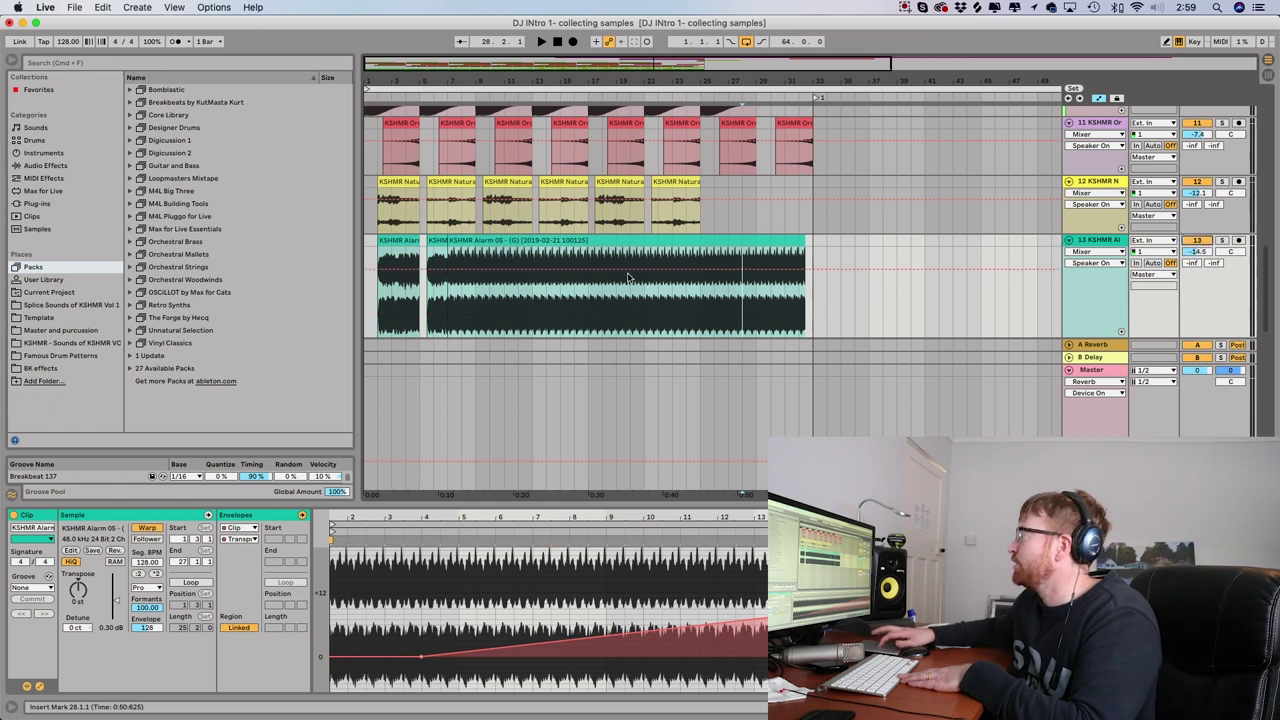
{"action": "left_click", "coordinate": [362, 289]}
{"action": "key", "text": "space"}
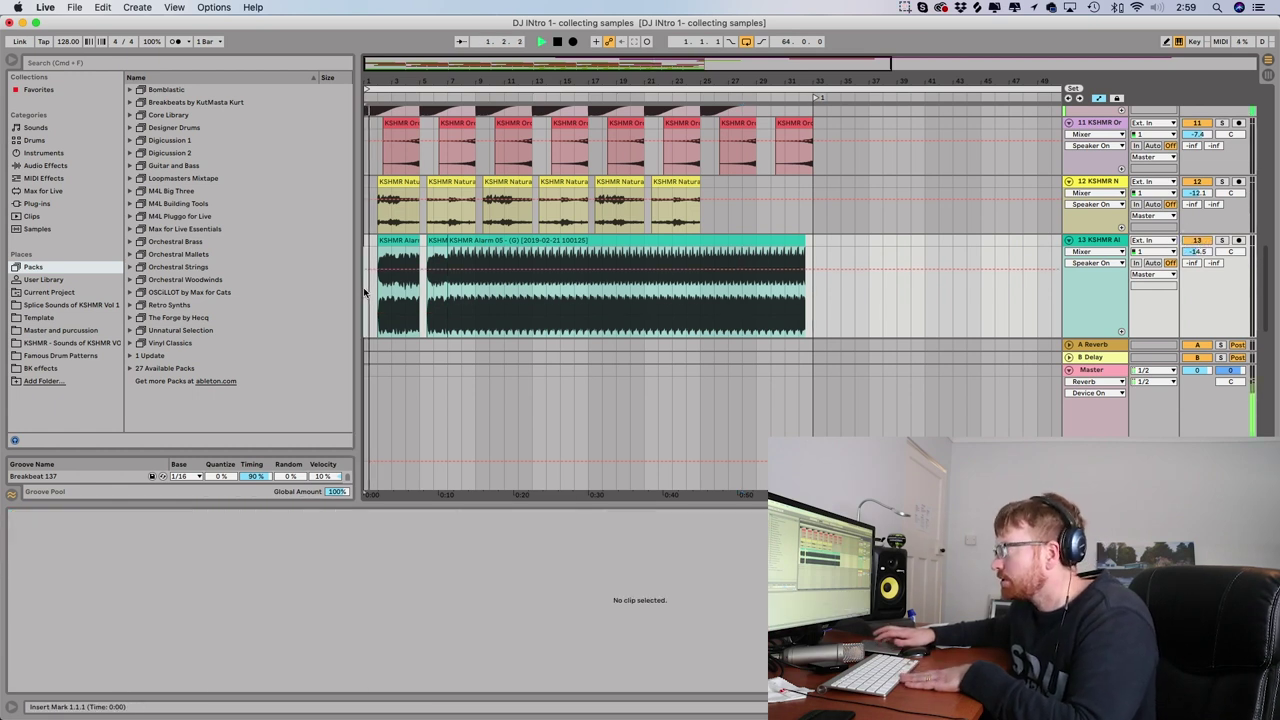
{"action": "key", "text": "super+z"}
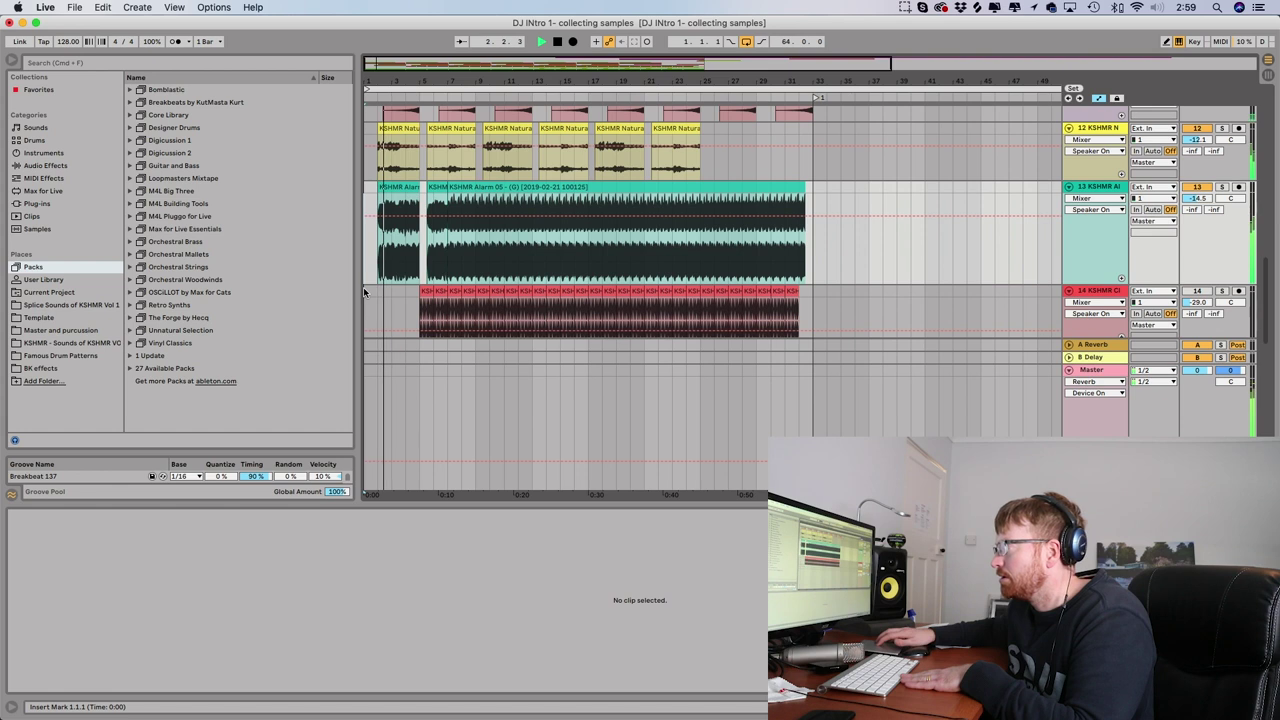
{"action": "key", "text": "super+z"}
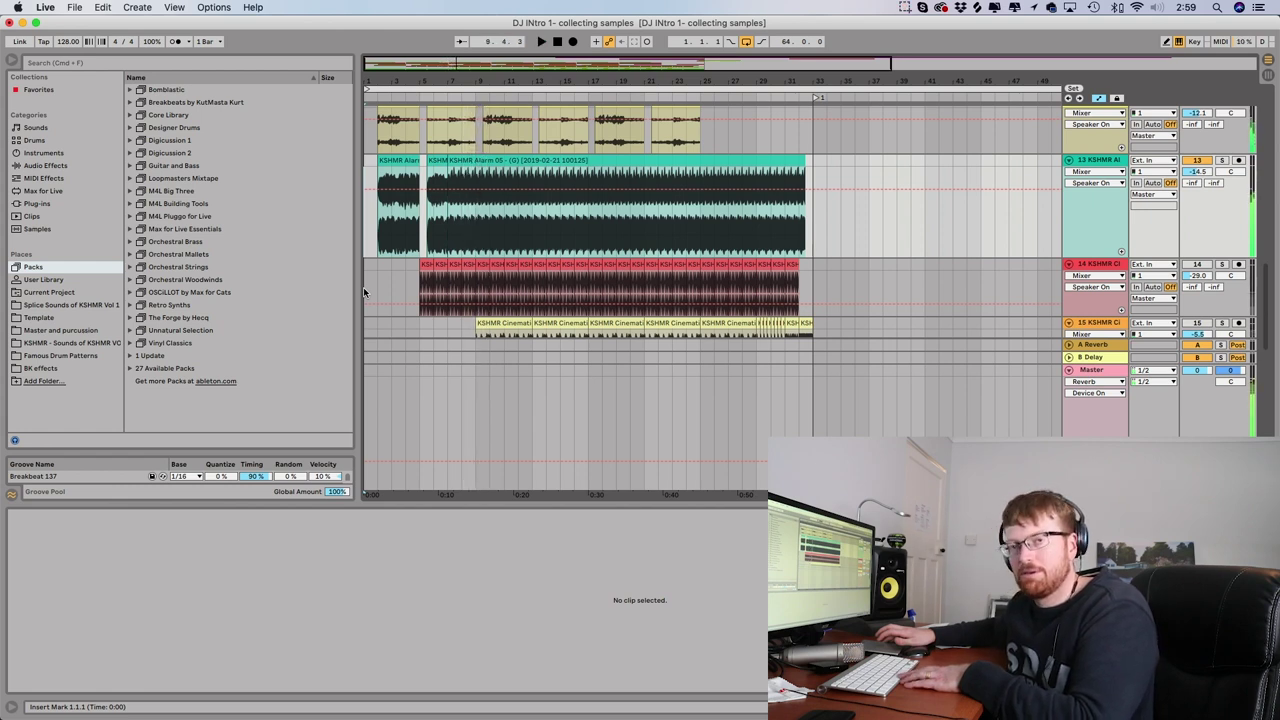
{"action": "key", "text": "space"}
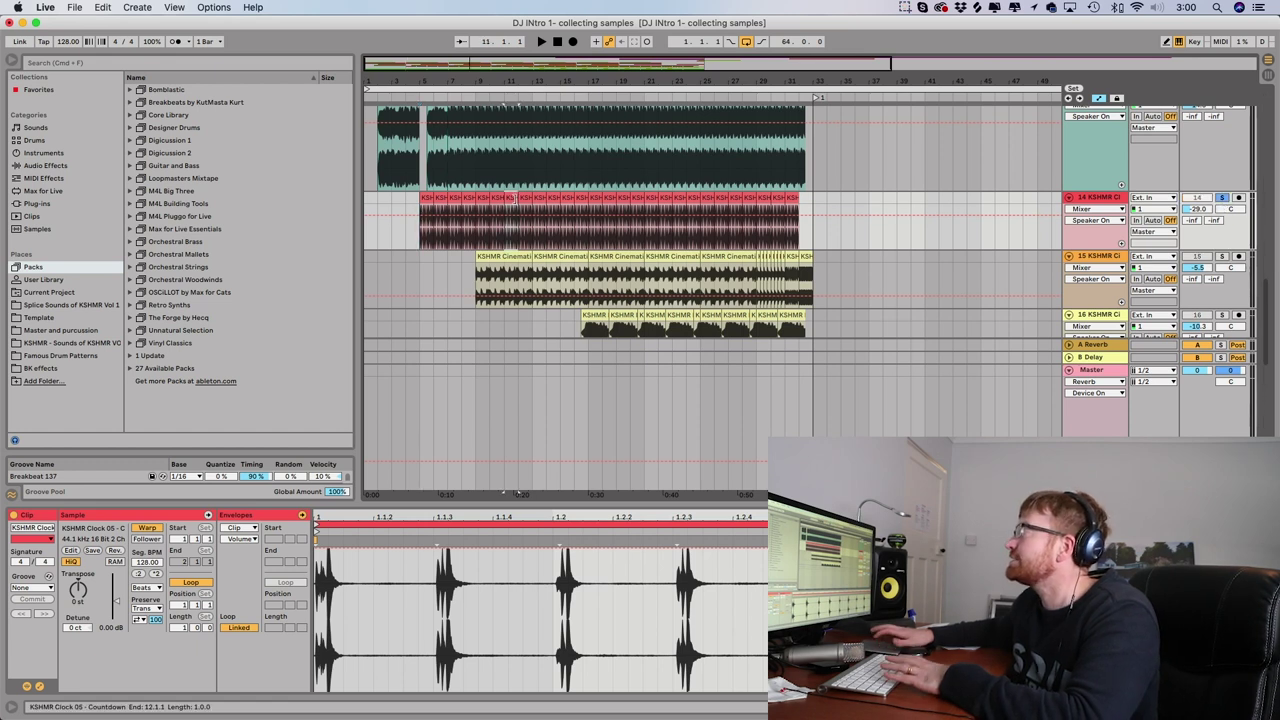
Step: Audition the soloed KSHMR Clock 05 countdown clip on track 14 from bar 11
{"action": "key", "text": "space"}
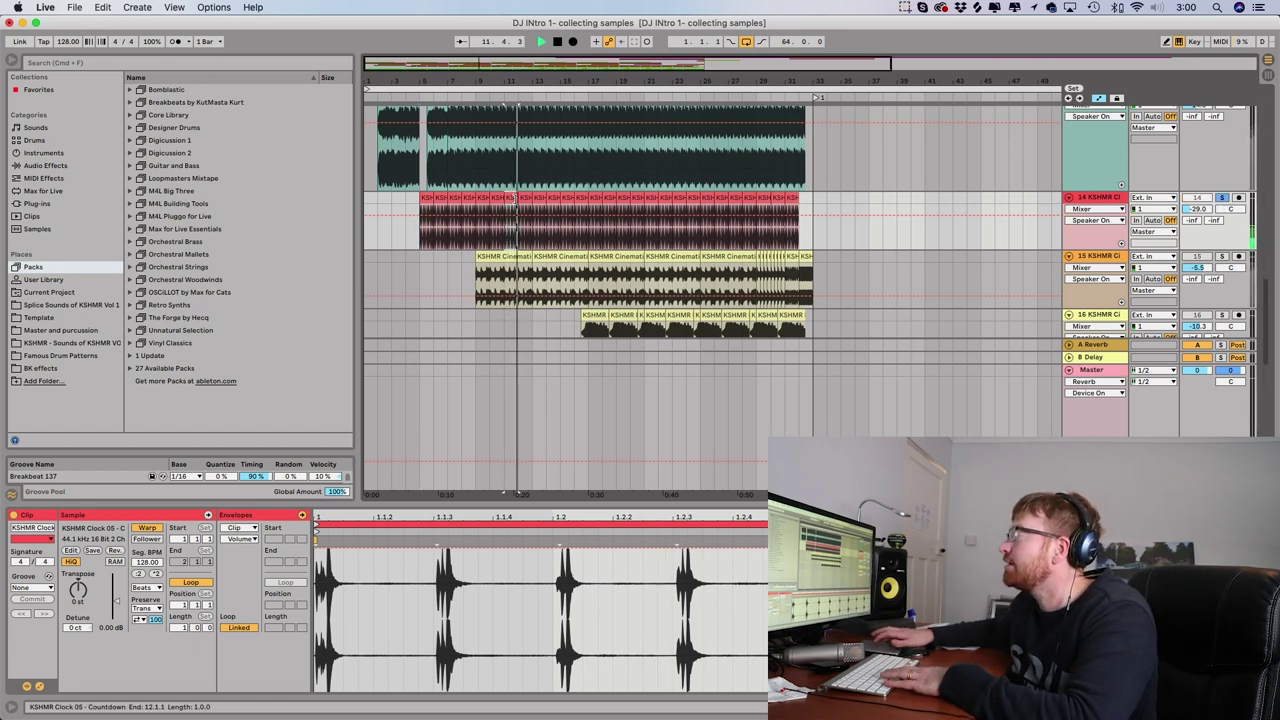
{"action": "key", "text": "space"}
{"action": "scroll", "coordinate": [380, 235], "scroll_direction": "up", "scroll_amount": 1}
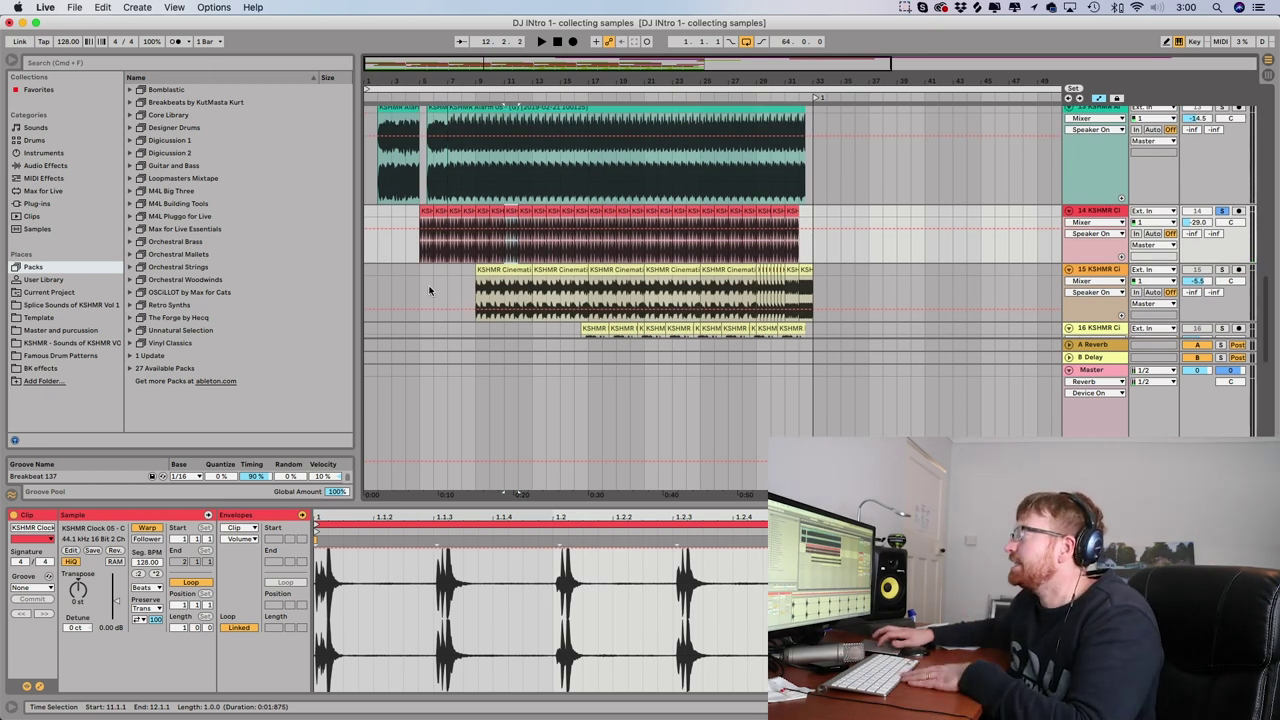
Step: Show the Reverb Dry/Wet automation on soloed track 15 and audition its first Cinematic Drums clip from bar 9
{"action": "left_click", "coordinate": [503, 283]}
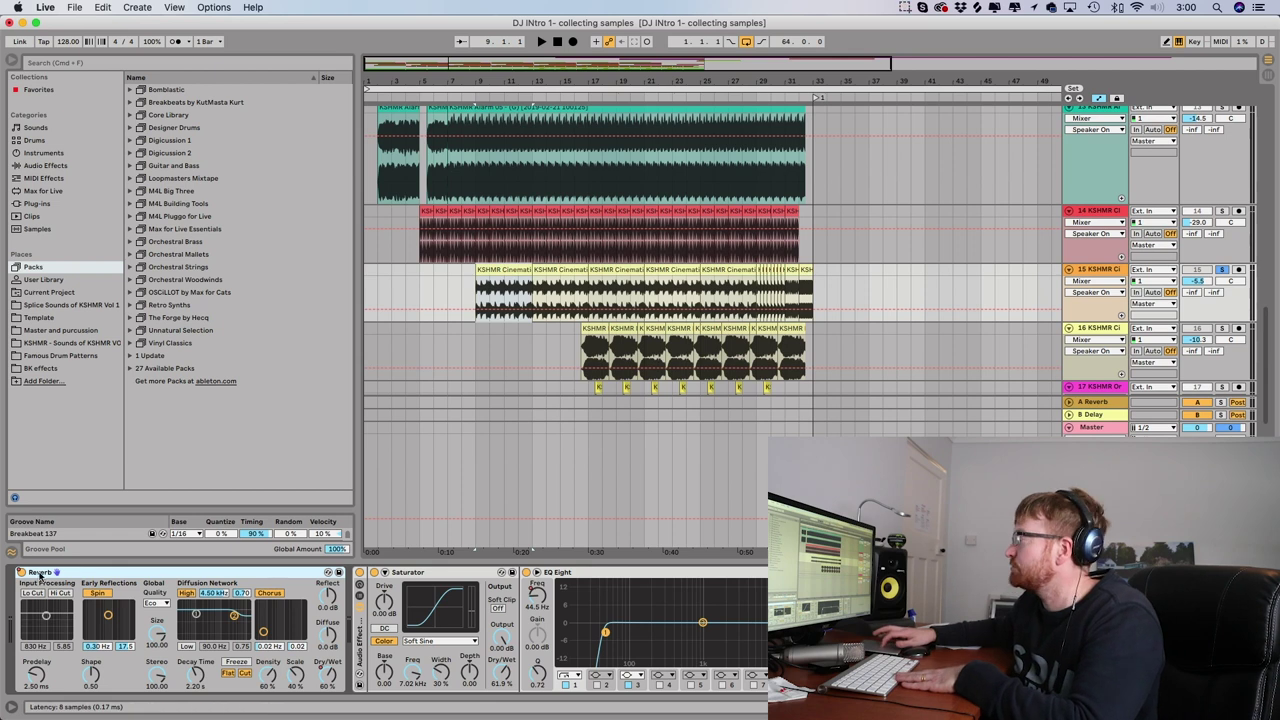
{"action": "left_click", "coordinate": [325, 674]}
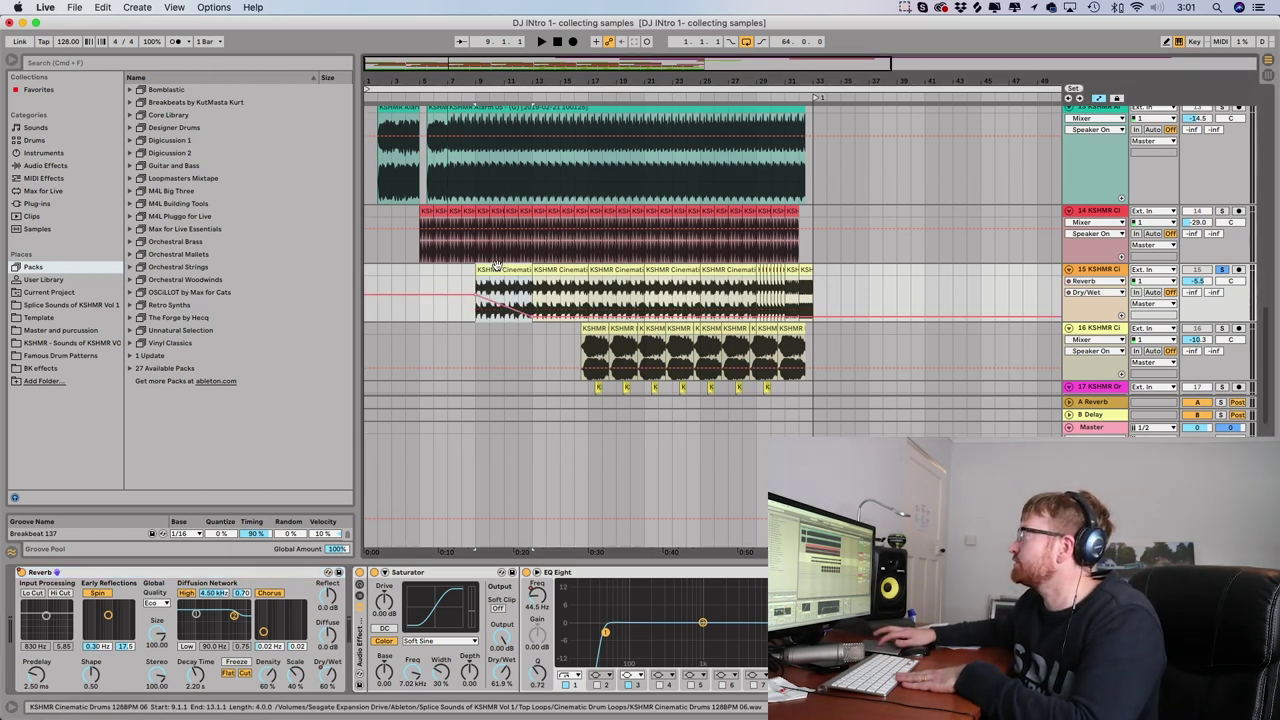
{"action": "key", "text": "space"}
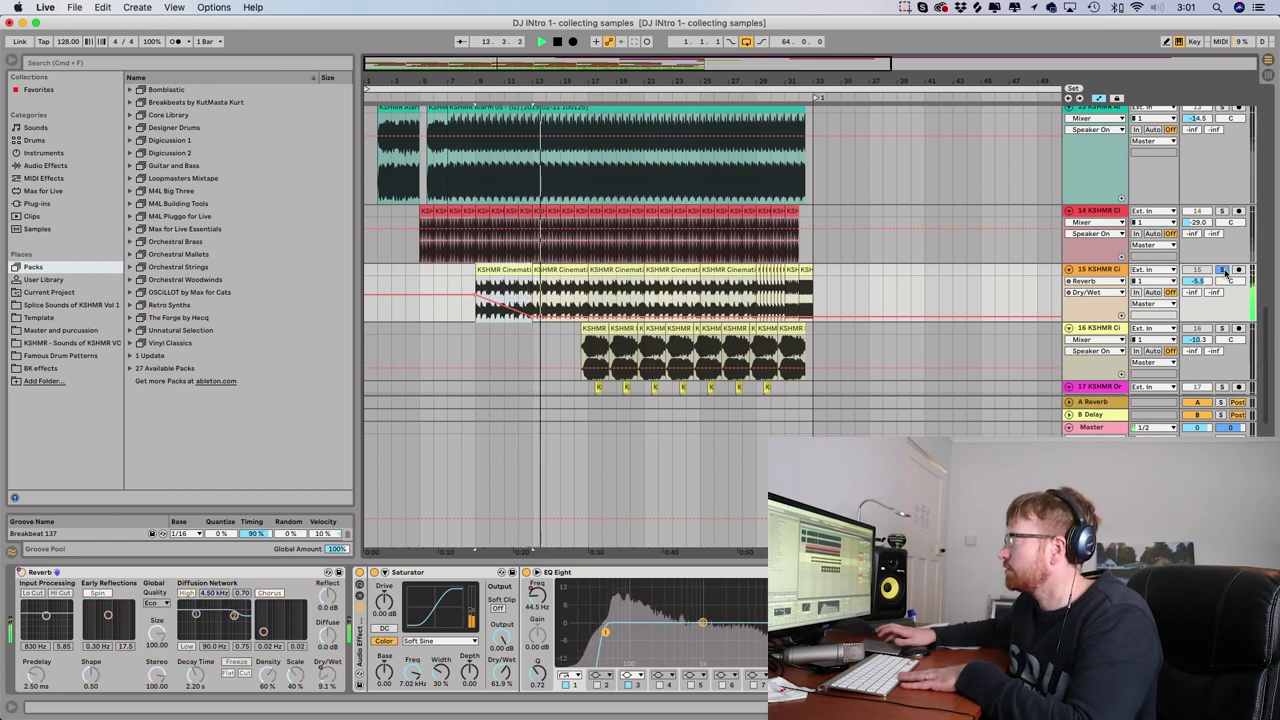
Step: Release the solo on track 15 and audition the combined intro tracks from bar 2 past bar 12
{"action": "left_click", "coordinate": [1223, 270]}
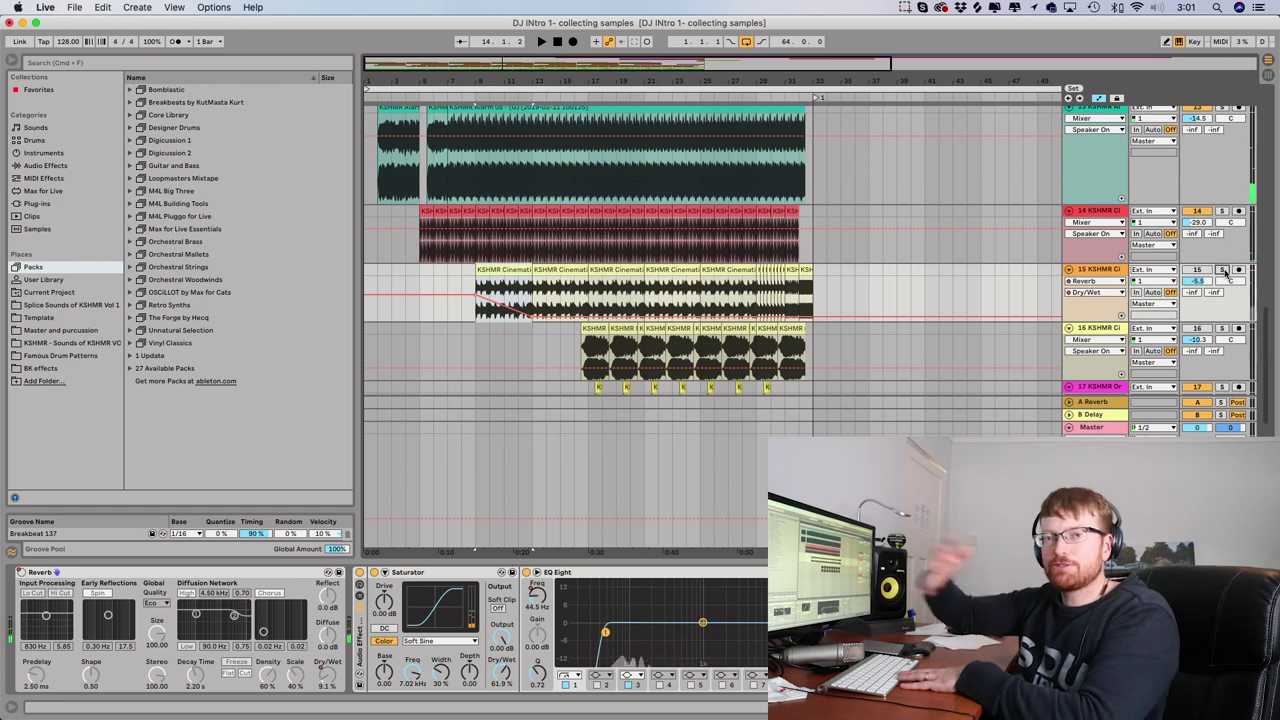
{"action": "left_click", "coordinate": [505, 305]}
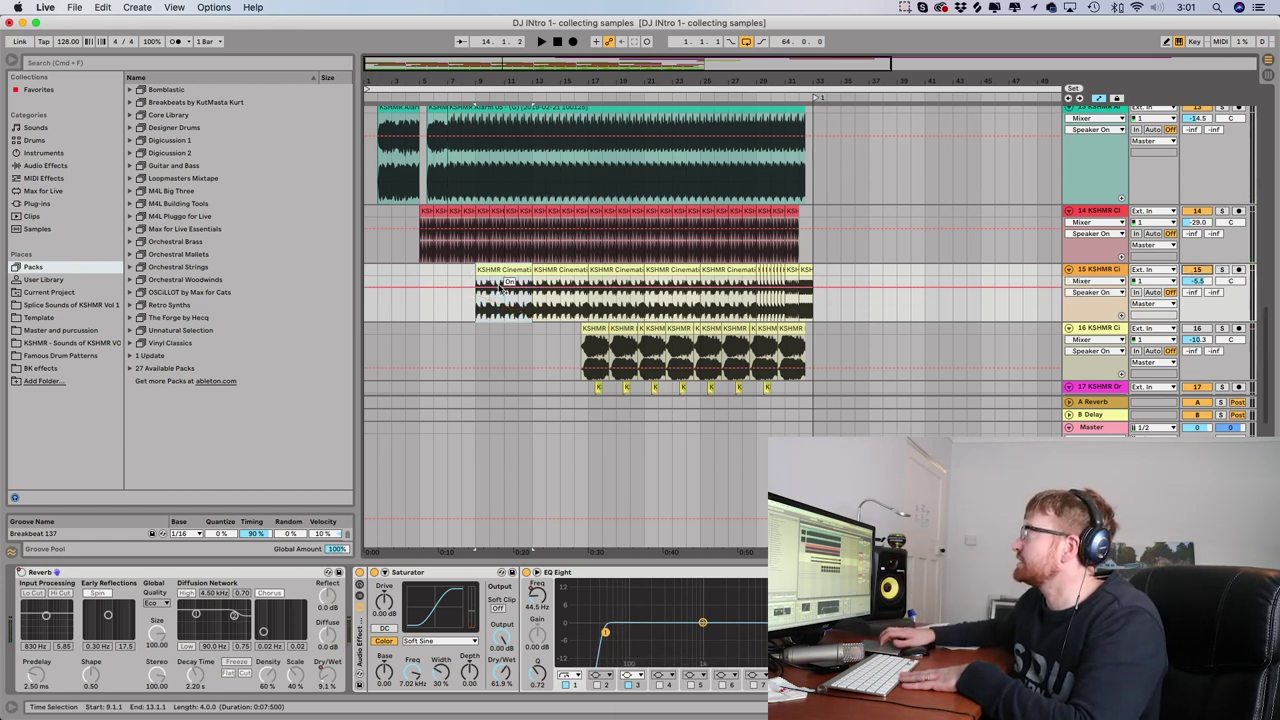
{"action": "scroll", "coordinate": [497, 287], "scroll_direction": "up", "scroll_amount": 1}
{"action": "left_click", "coordinate": [377, 279]}
{"action": "key", "text": "space"}
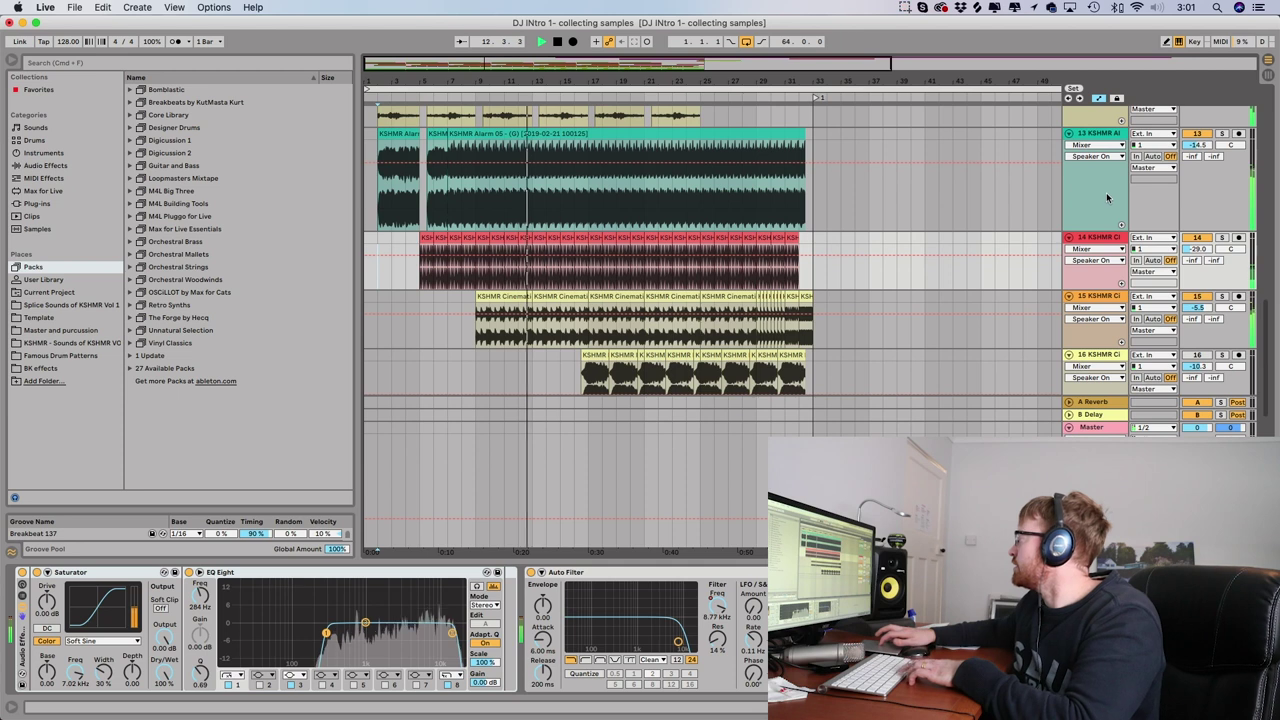
{"action": "key", "text": "space"}
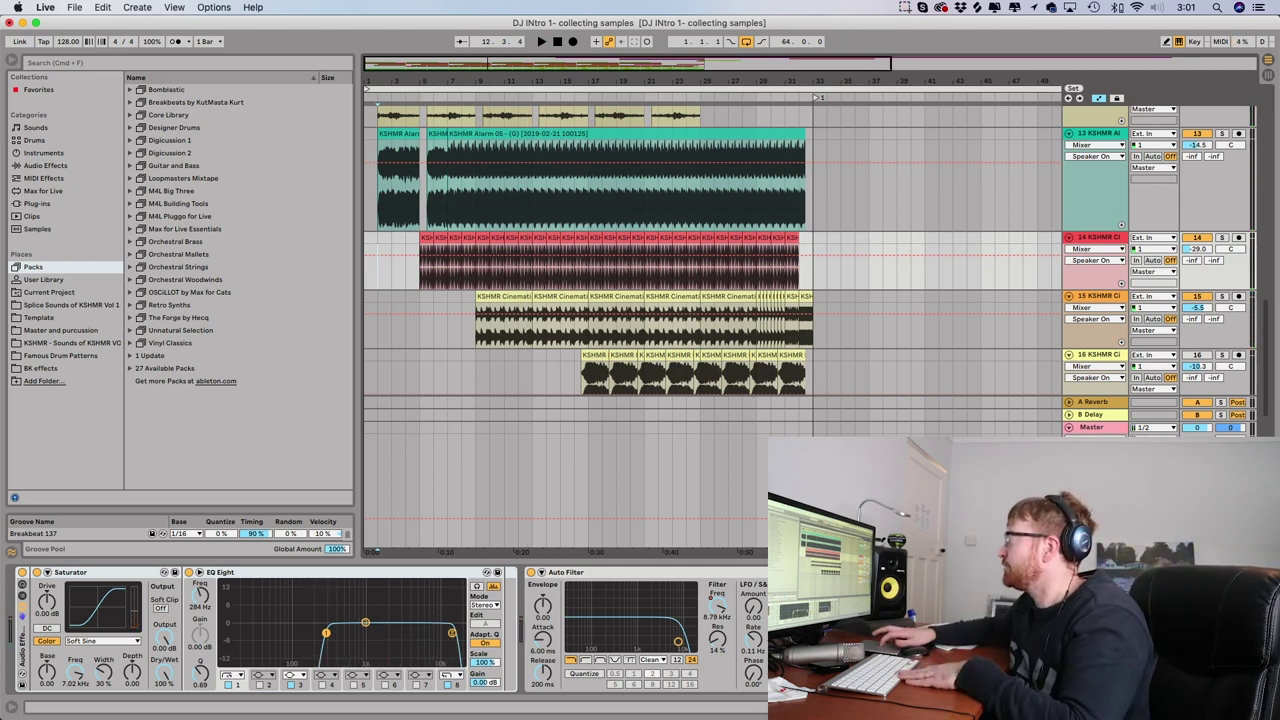
Step: Solo track 15 and audition the chopped Cinematic Drums build-up from bar 27 past bar 32
{"action": "left_click_drag", "start_coordinate": [791, 81], "coordinate": [625, 338]}
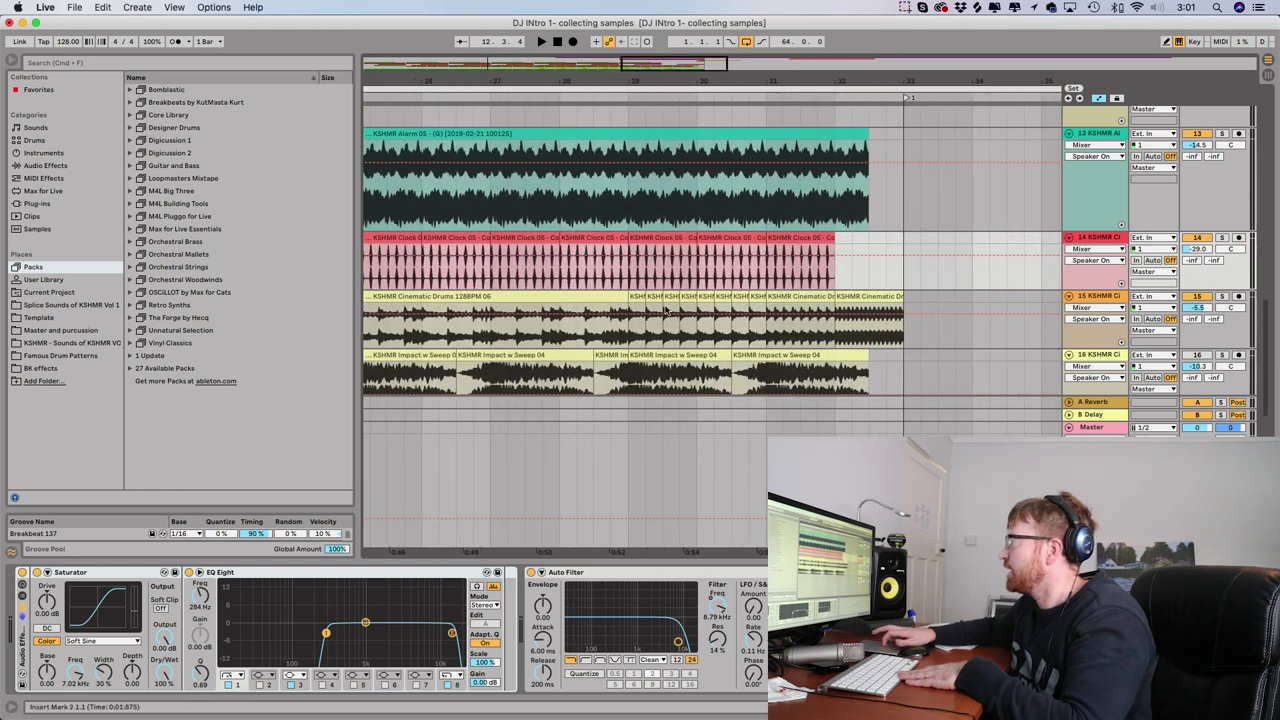
{"action": "left_click", "coordinate": [532, 325]}
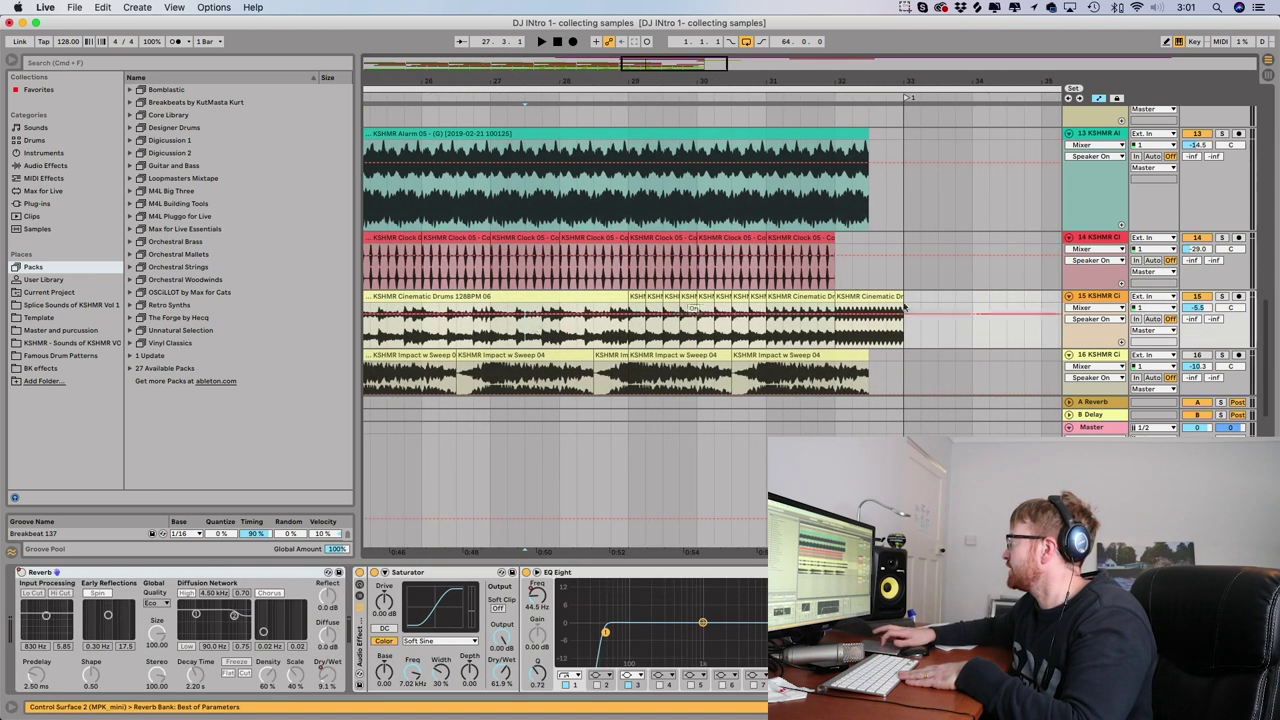
{"action": "left_click", "coordinate": [1221, 297]}
{"action": "key", "text": "space"}
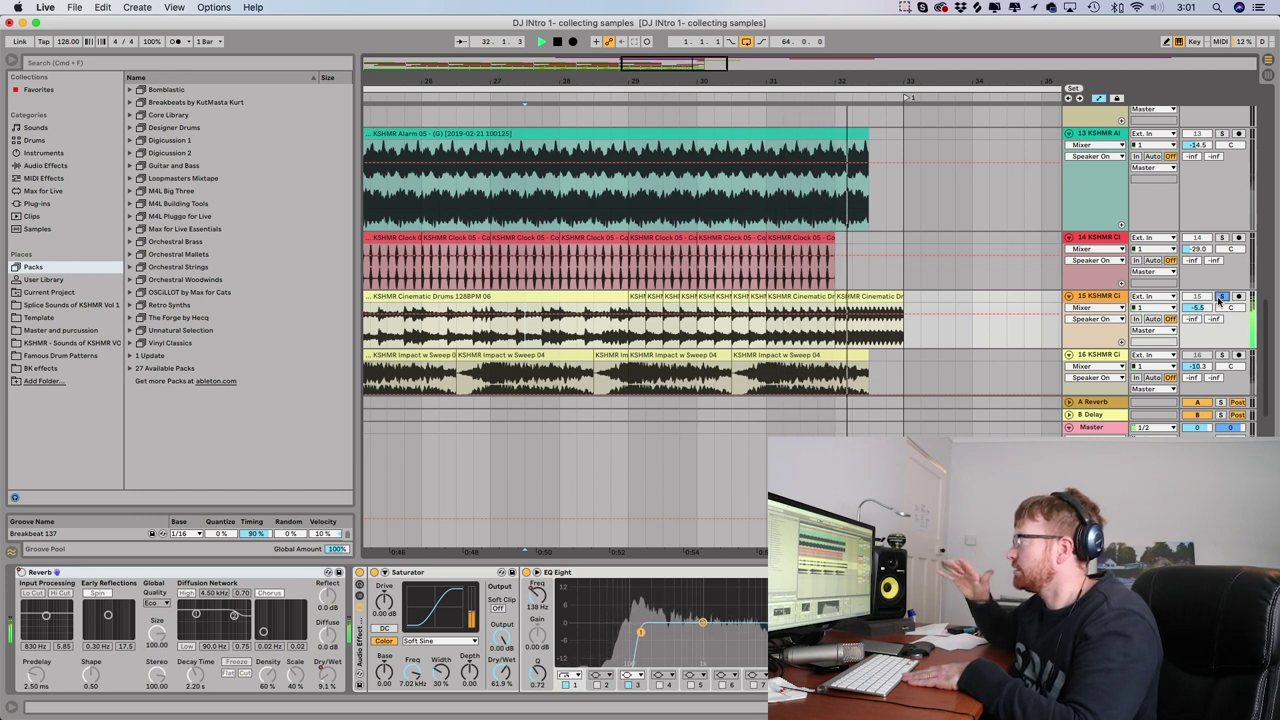
Step: Replay track 15 from bar 29 to bar 33, following the EQ Eight low-cut frequency sweep
{"action": "key", "text": "space"}
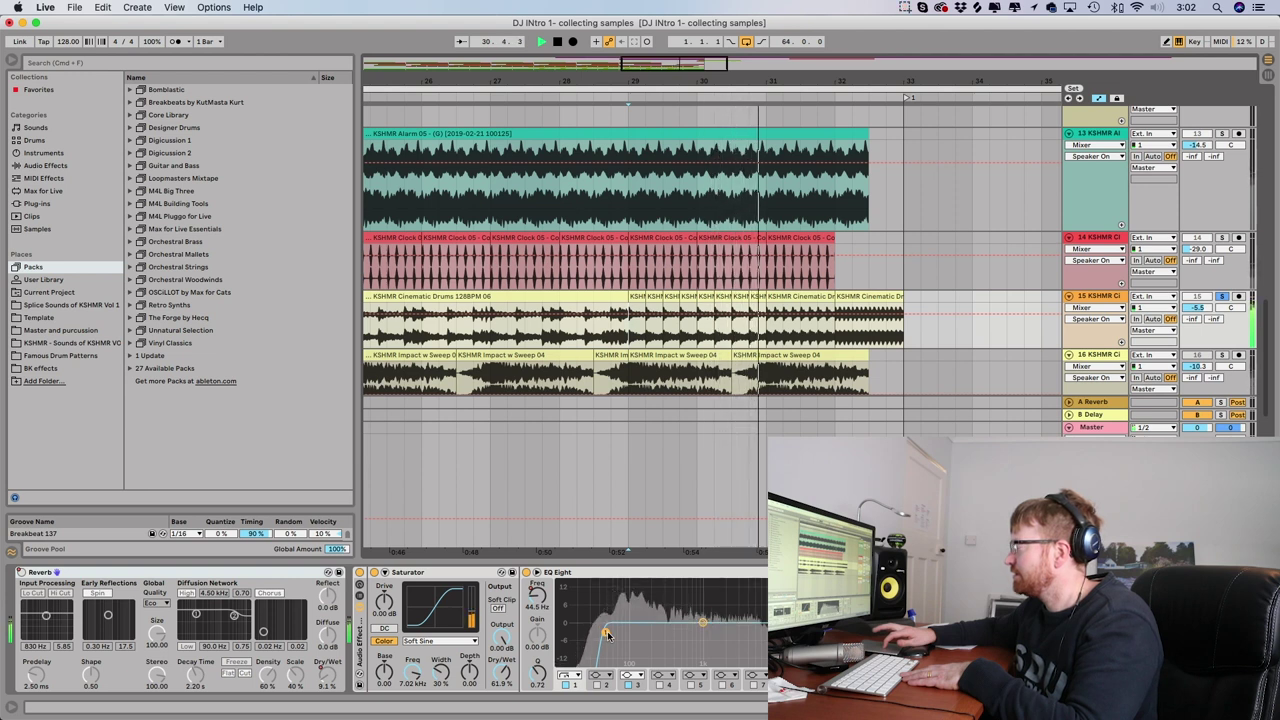
{"action": "left_click_drag", "start_coordinate": [612, 636], "coordinate": [675, 632]}
{"action": "key", "text": "space"}
Step: Audition the first KSHMR Impact w Sweep 04 clip on track 16 from its start in bar 16
{"action": "scroll", "coordinate": [815, 372], "scroll_direction": "down", "scroll_amount": 2}
{"action": "scroll", "coordinate": [815, 372], "scroll_direction": "left", "scroll_amount": 10}
{"action": "scroll", "coordinate": [815, 372], "scroll_direction": "down", "scroll_amount": 2}
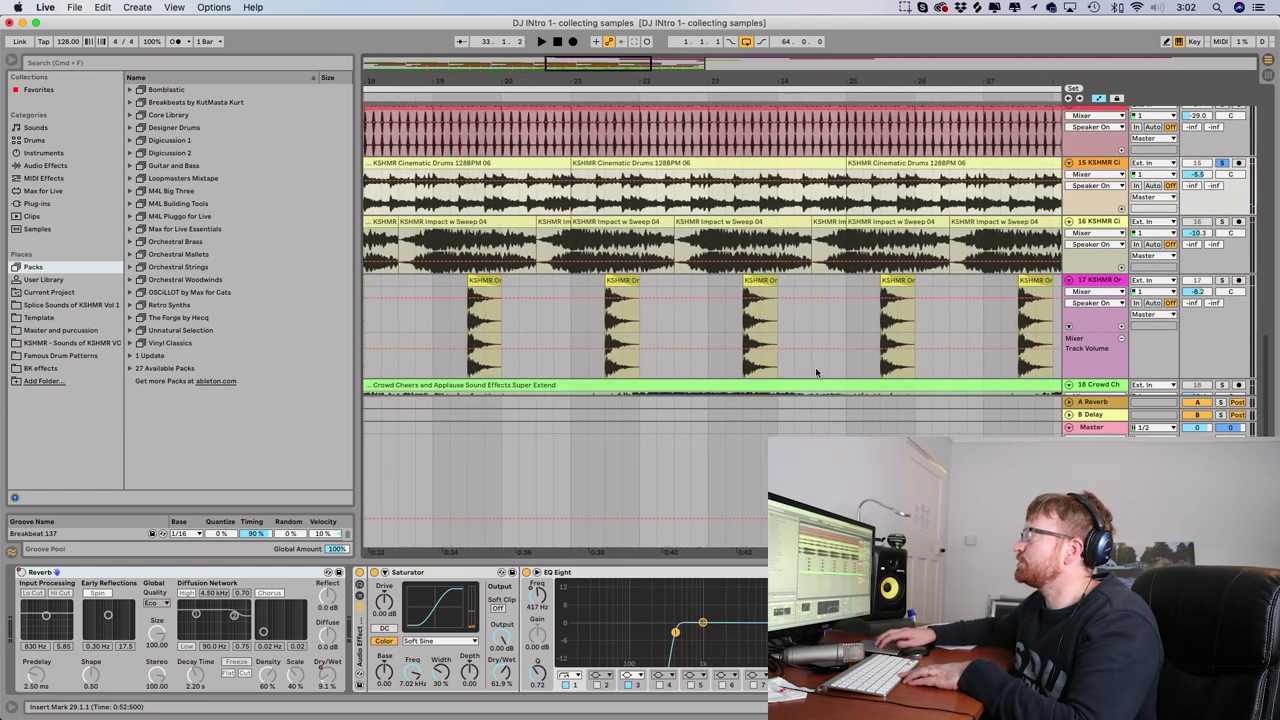
{"action": "scroll", "coordinate": [815, 372], "scroll_direction": "left", "scroll_amount": 1}
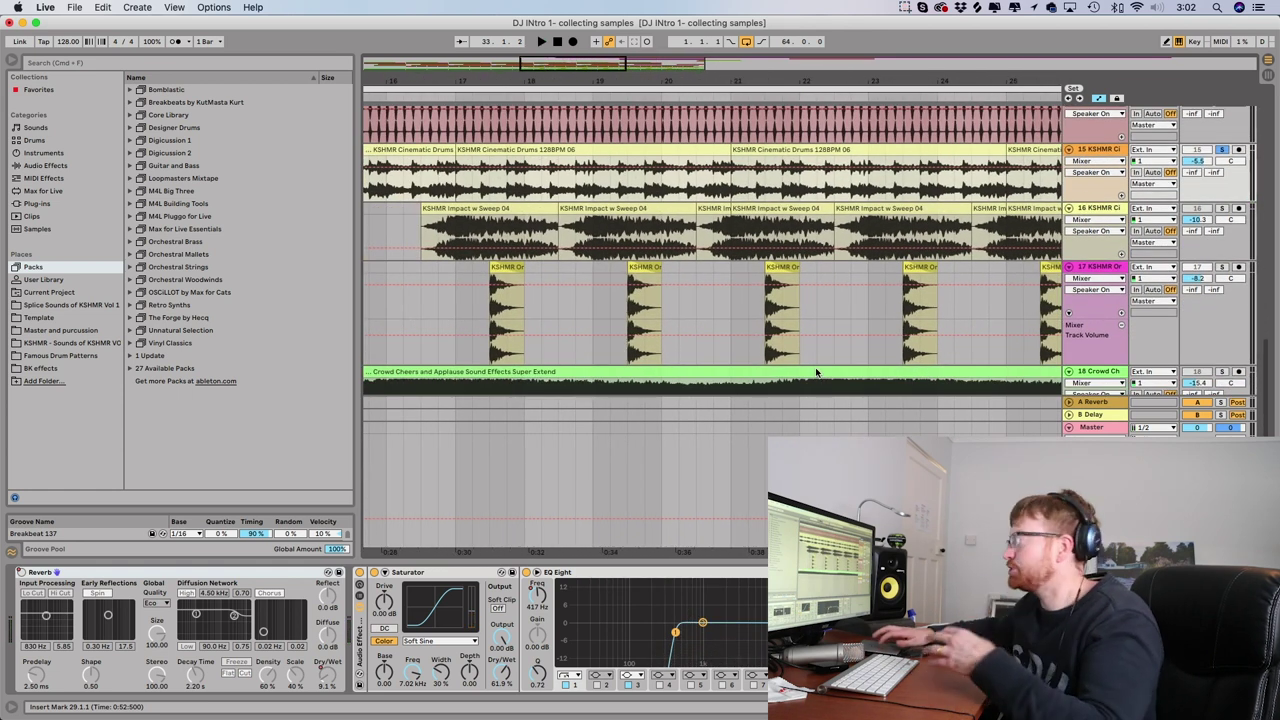
{"action": "left_click", "coordinate": [502, 208]}
{"action": "key", "text": "space"}
{"action": "key", "text": "space"}
Step: Solo track 17 and audition its first clip in bar 17
{"action": "left_click", "coordinate": [1222, 268]}
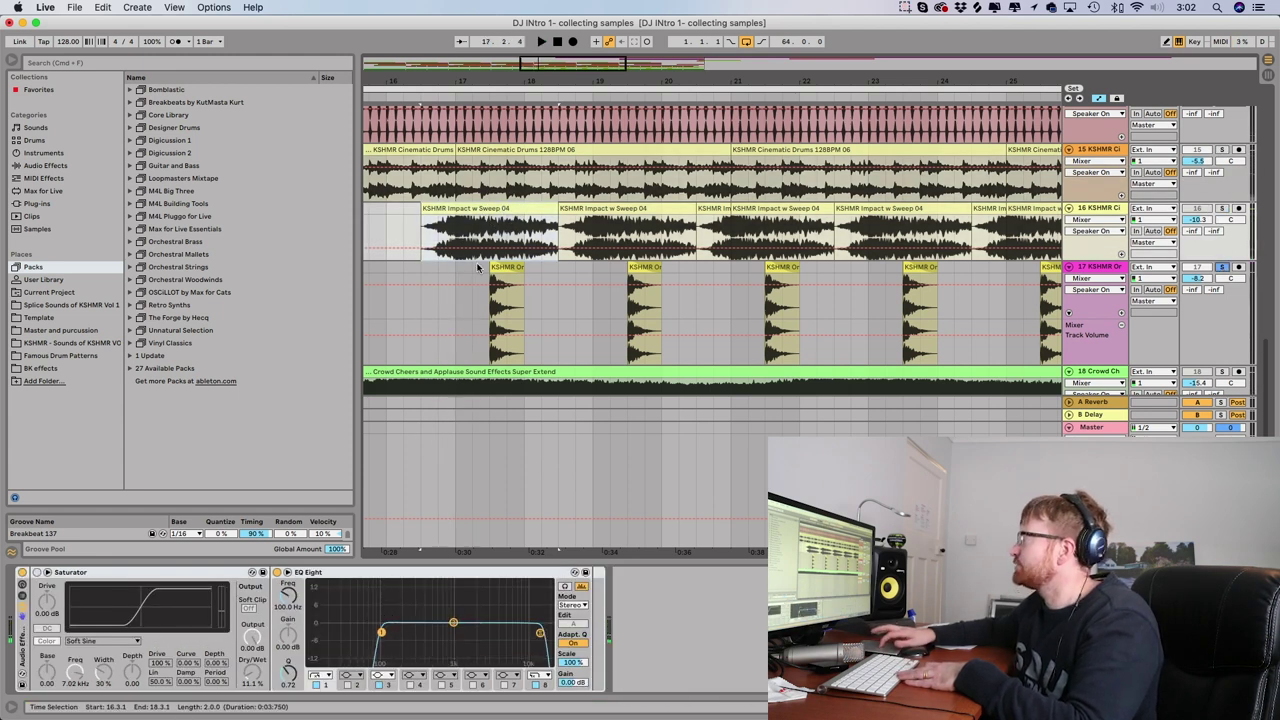
{"action": "left_click", "coordinate": [477, 267]}
{"action": "key", "text": "space"}
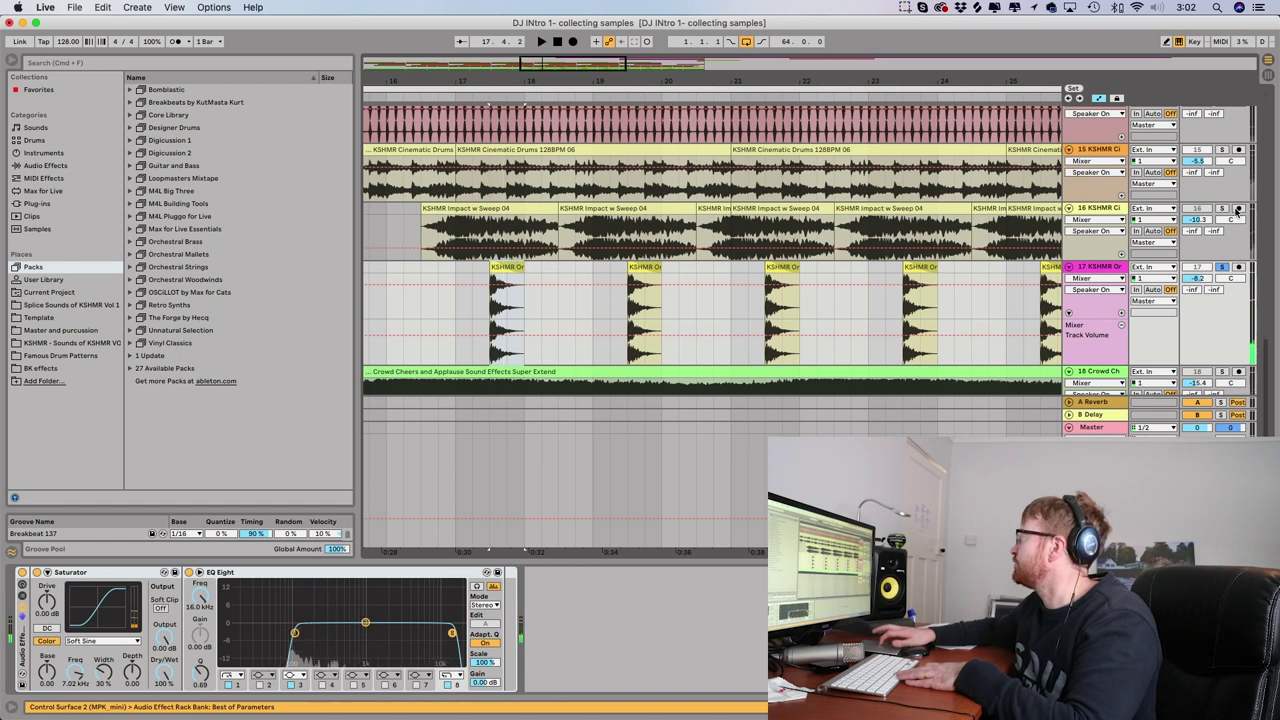
Step: Solo tracks 14 to 17 together and audition the layered sounds from the first Impact w Sweep clip onward
{"action": "left_click", "coordinate": [537, 210]}
{"action": "key", "text": "space"}
{"action": "key", "text": "space"}
{"action": "scroll", "coordinate": [537, 210], "scroll_direction": "up", "scroll_amount": 3}
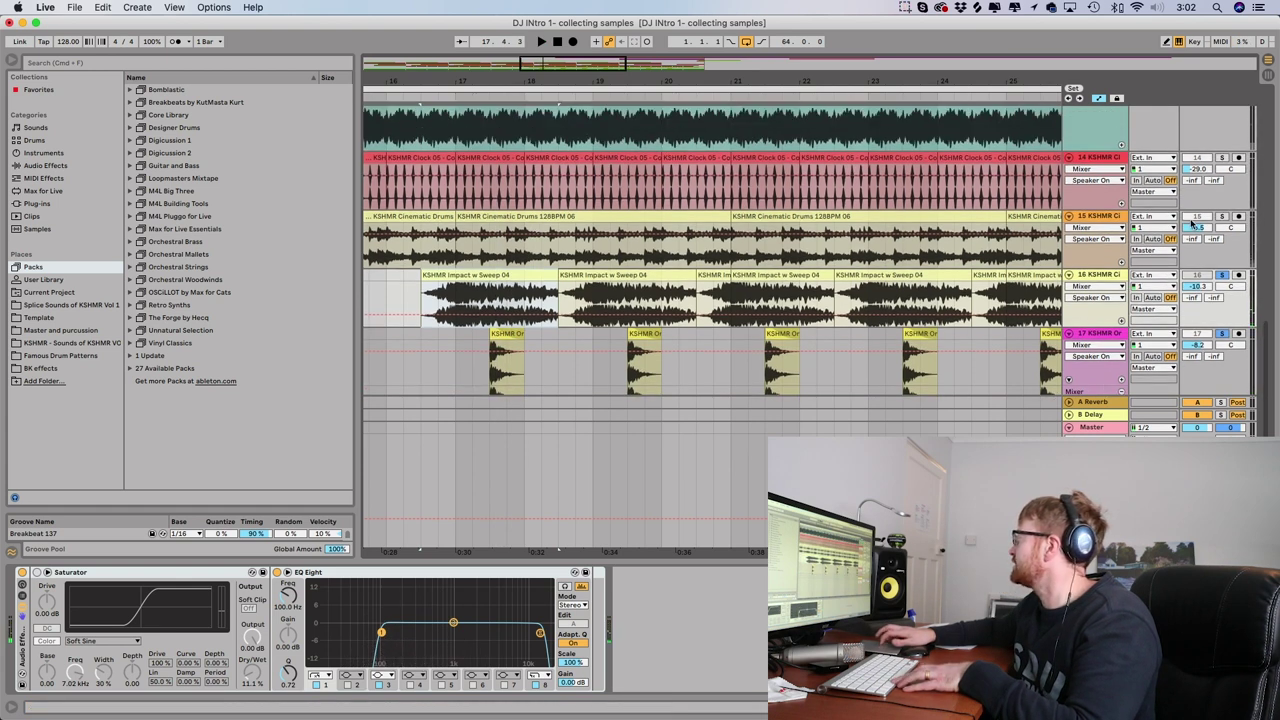
{"action": "left_click", "coordinate": [1221, 158]}
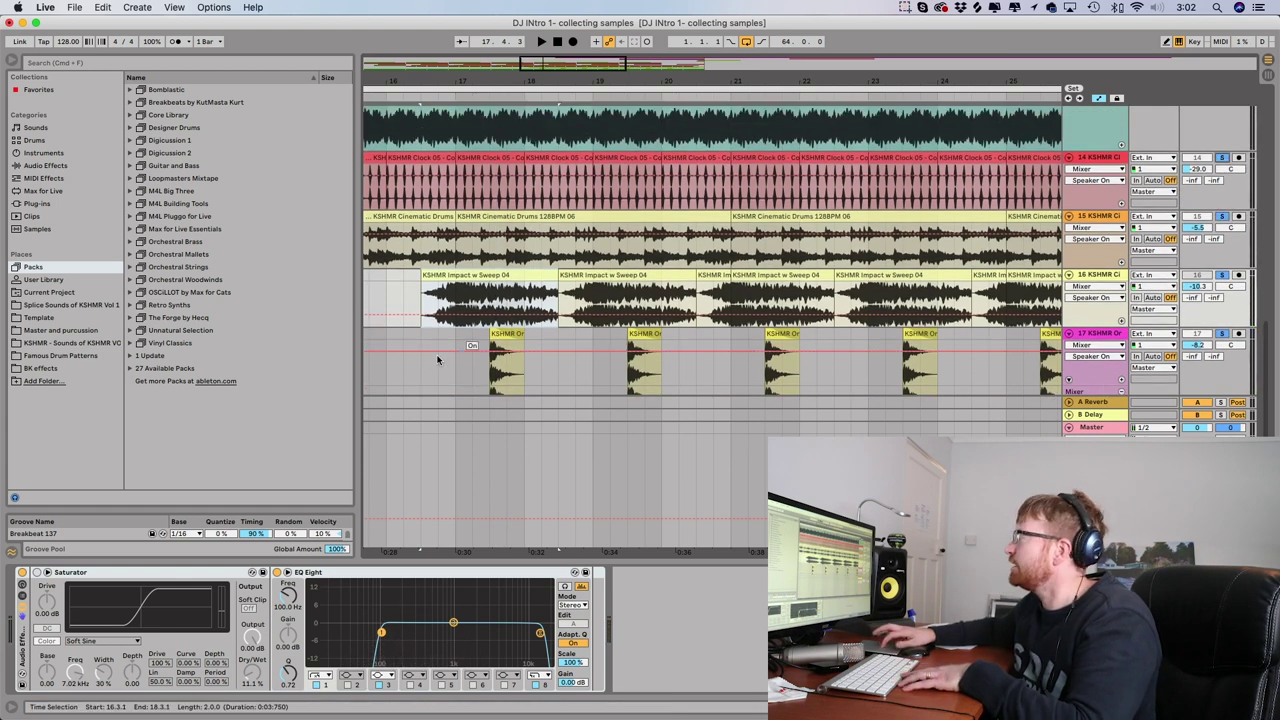
{"action": "left_click", "coordinate": [417, 367]}
{"action": "key", "text": "space"}
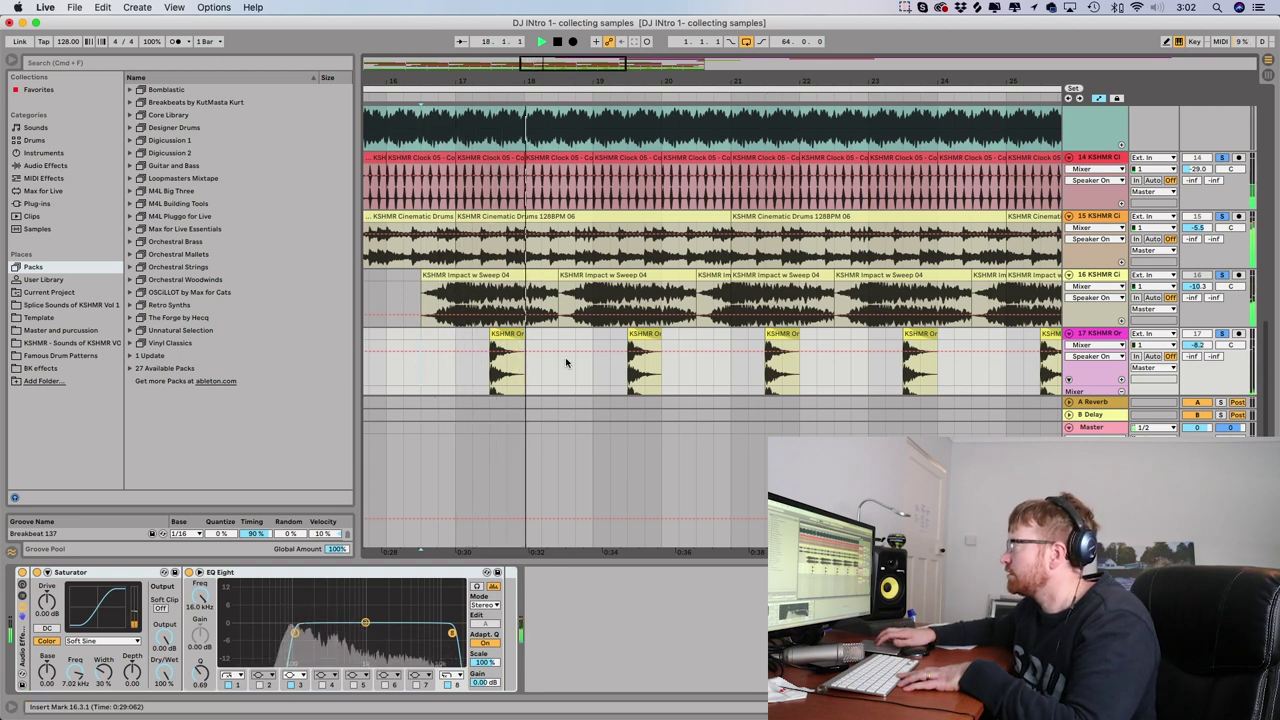
Step: Look over crowd tracks 18 and 19, and release the solos on tracks 14 to 17
{"action": "scroll", "coordinate": [566, 363], "scroll_direction": "down", "scroll_amount": 2}
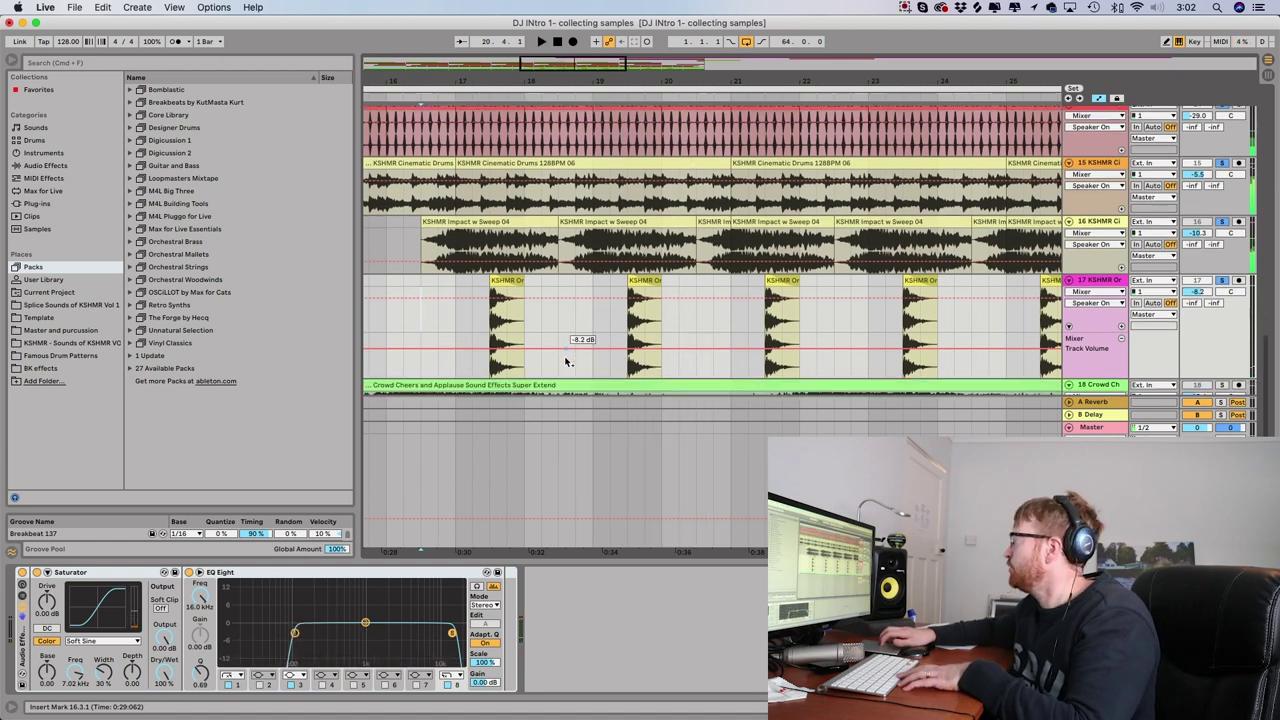
{"action": "scroll", "coordinate": [566, 362], "scroll_direction": "down", "scroll_amount": 3}
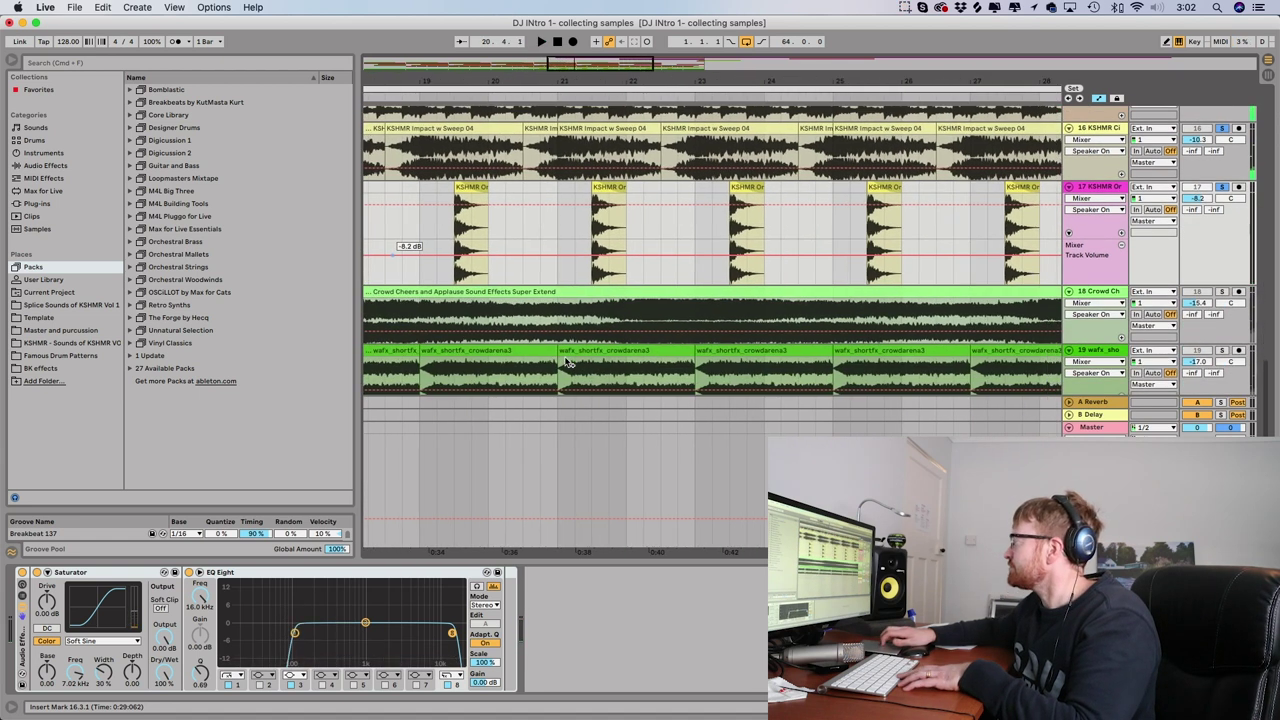
{"action": "scroll", "coordinate": [566, 362], "scroll_direction": "left", "scroll_amount": 3}
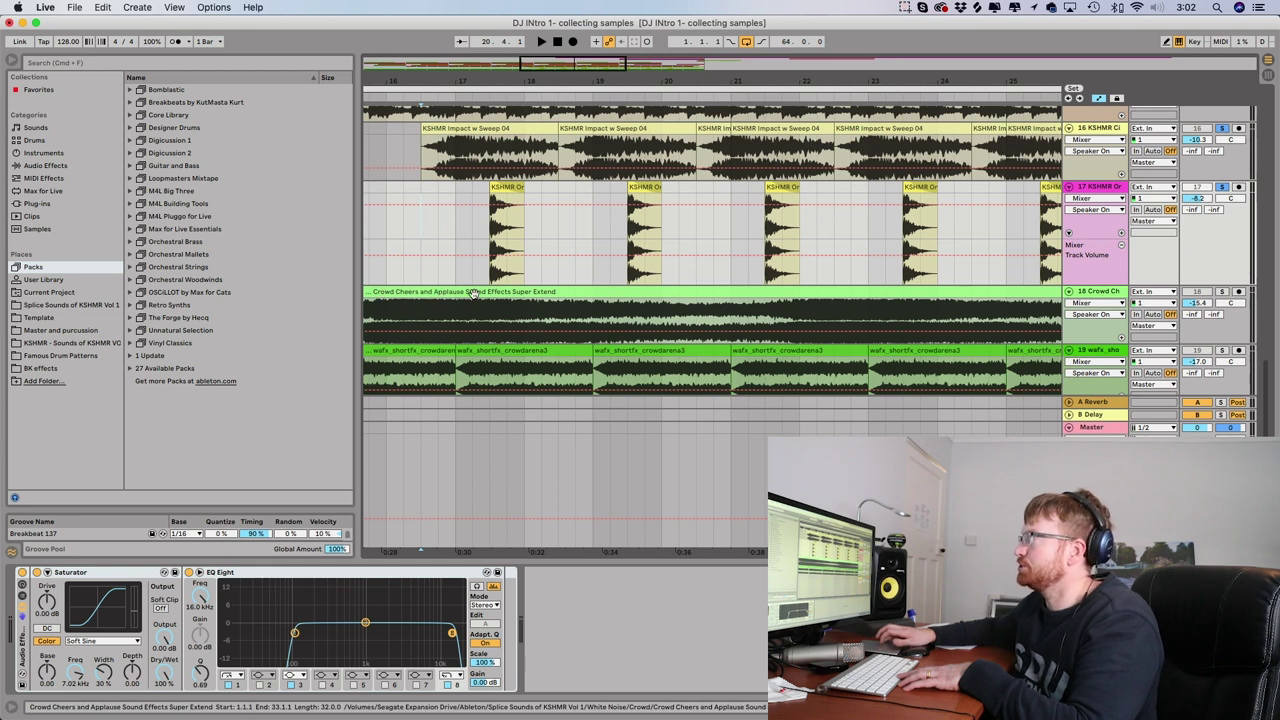
{"action": "scroll", "coordinate": [474, 292], "scroll_direction": "up", "scroll_amount": 5}
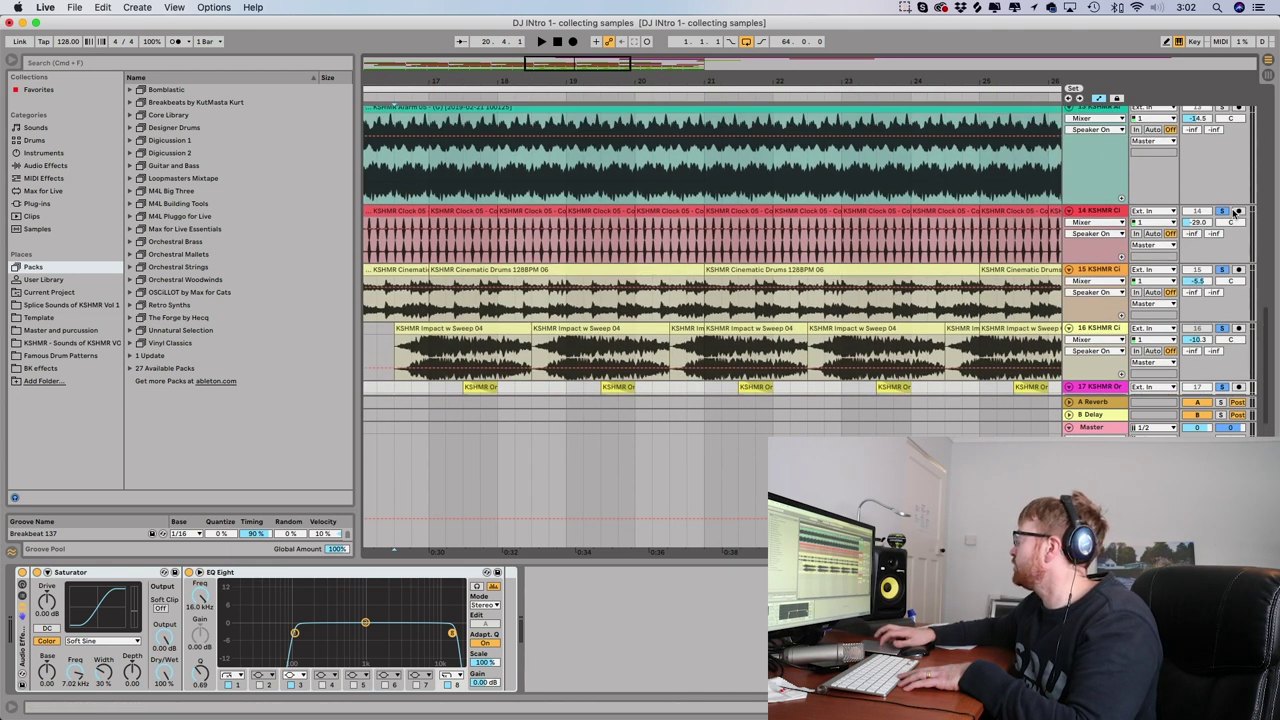
{"action": "scroll", "coordinate": [1078, 281], "scroll_direction": "down", "scroll_amount": 2}
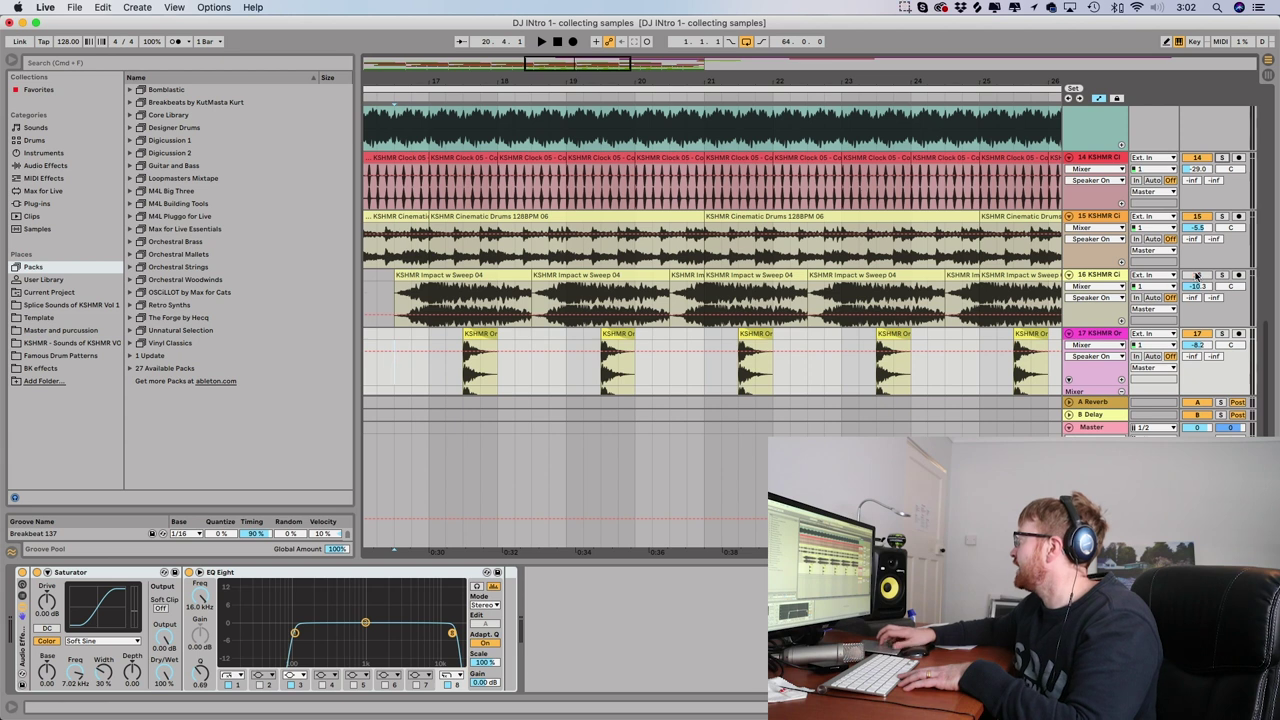
Step: Show the Auto Filter frequency automation on track 1, The De Geer Drop, around the build-up from bar 25 to 33
{"action": "scroll", "coordinate": [1100, 290], "scroll_direction": "down", "scroll_amount": 4}
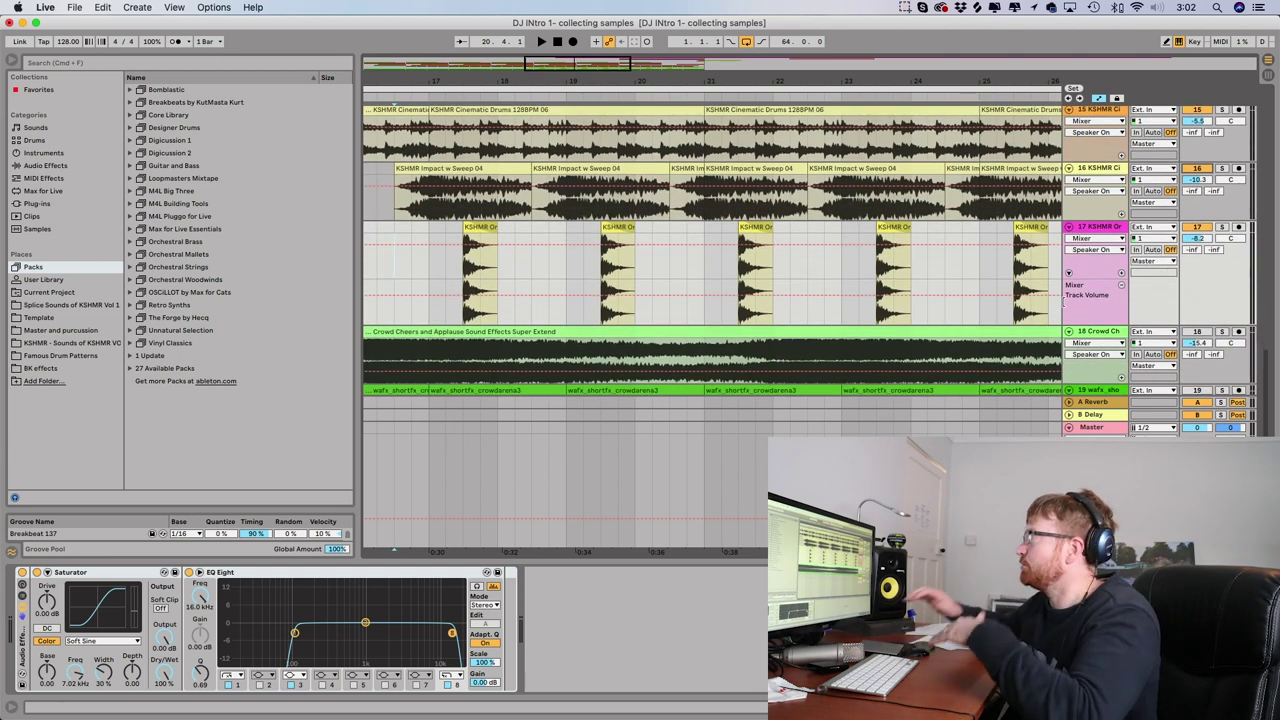
{"action": "scroll", "coordinate": [912, 252], "scroll_direction": "up", "scroll_amount": 10}
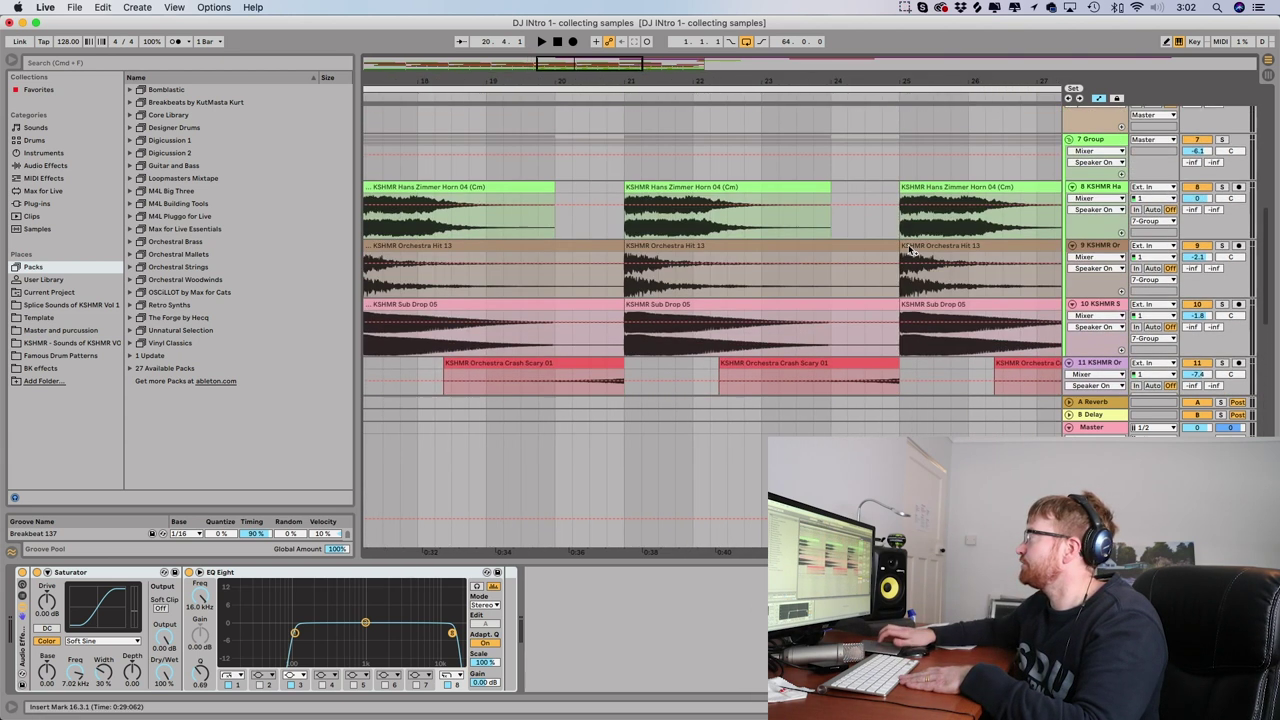
{"action": "scroll", "coordinate": [912, 252], "scroll_direction": "up", "scroll_amount": 2}
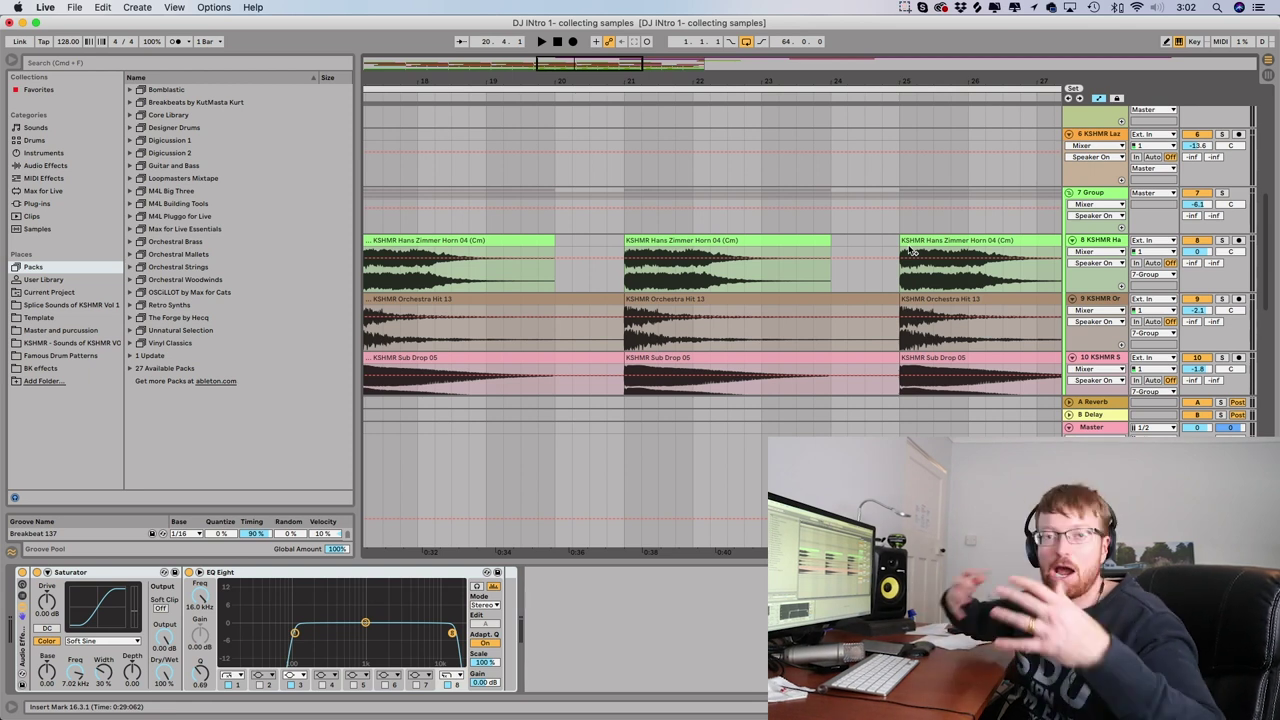
{"action": "scroll", "coordinate": [877, 205], "scroll_direction": "up", "scroll_amount": 5}
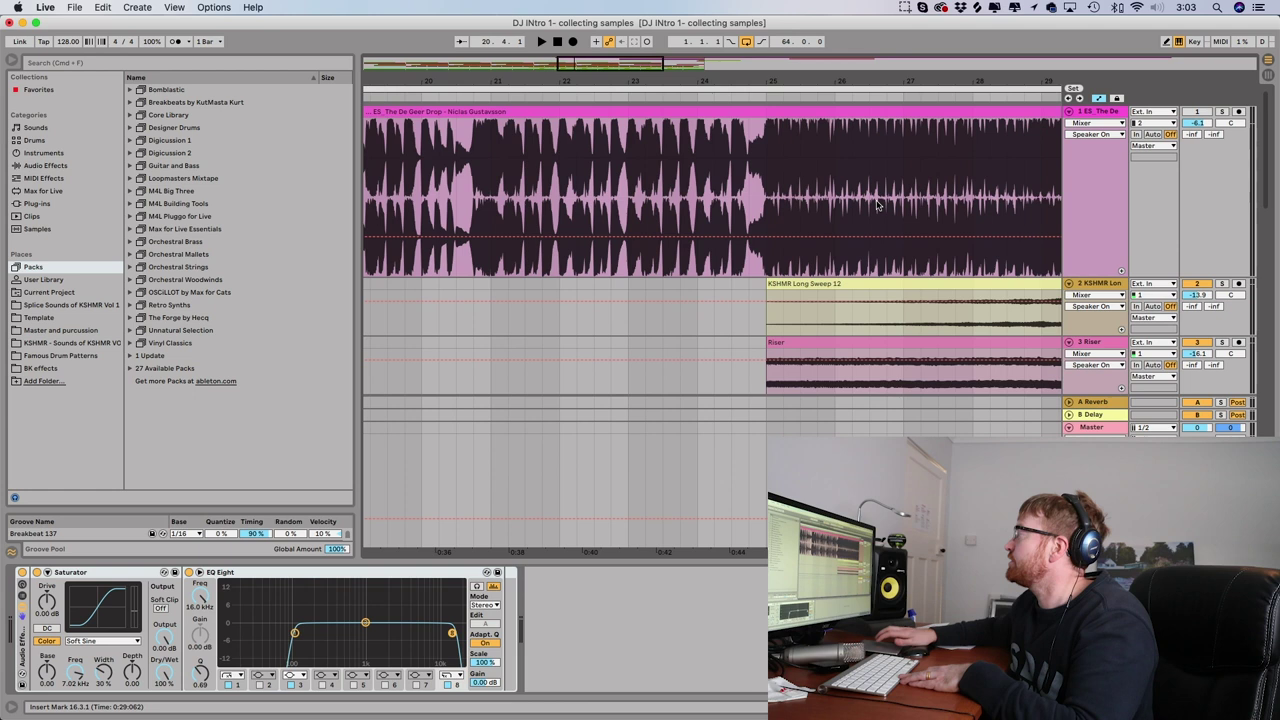
{"action": "left_click_drag", "start_coordinate": [783, 91], "coordinate": [566, 83]}
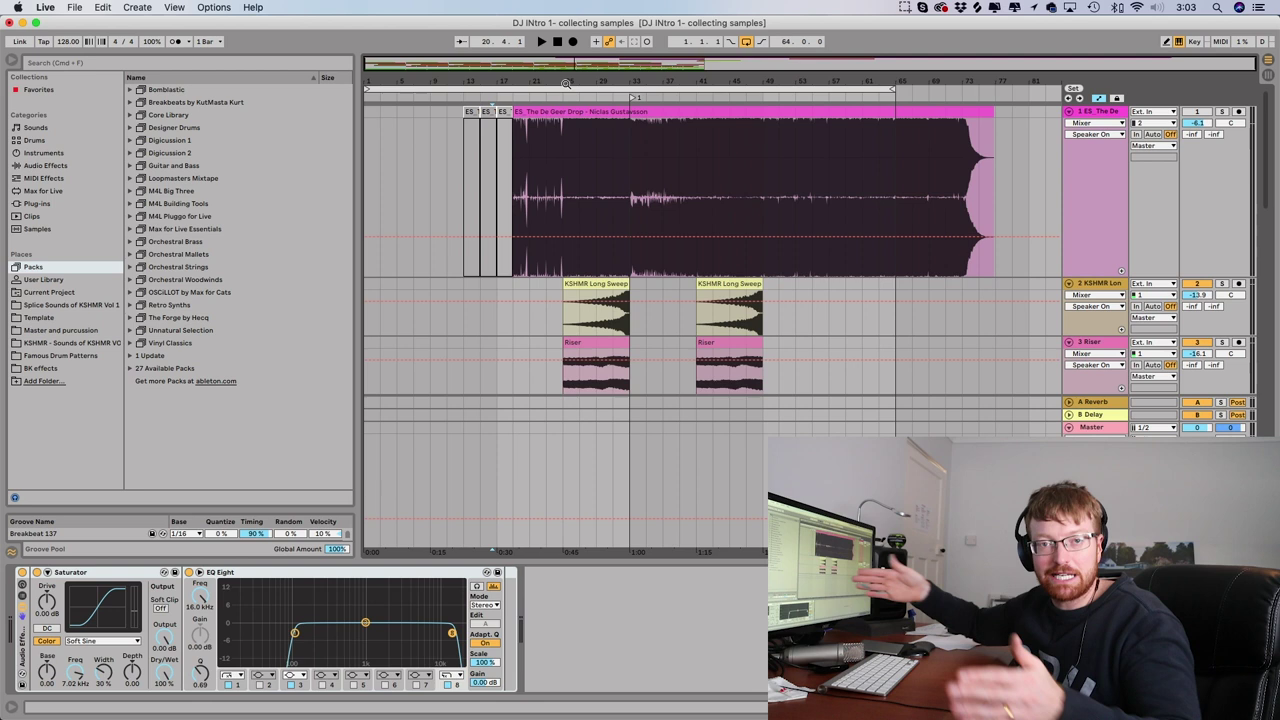
{"action": "left_click_drag", "start_coordinate": [610, 84], "coordinate": [708, 272]}
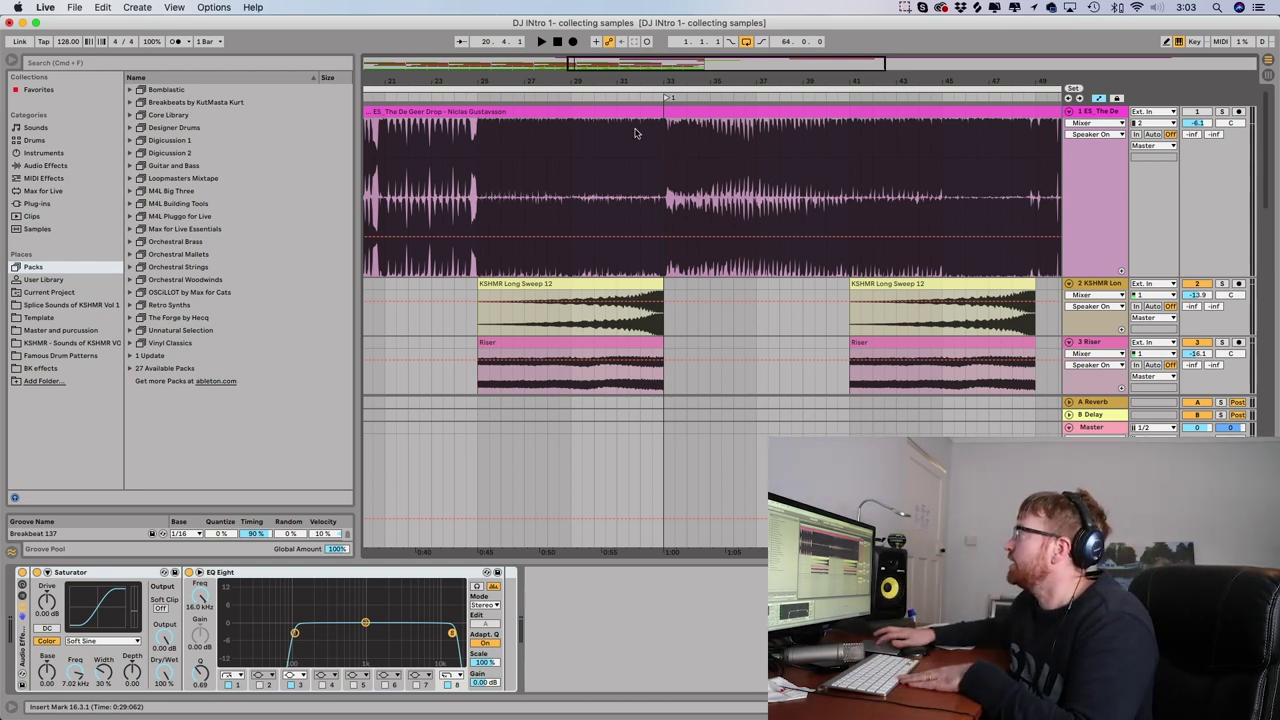
{"action": "left_click", "coordinate": [1096, 110]}
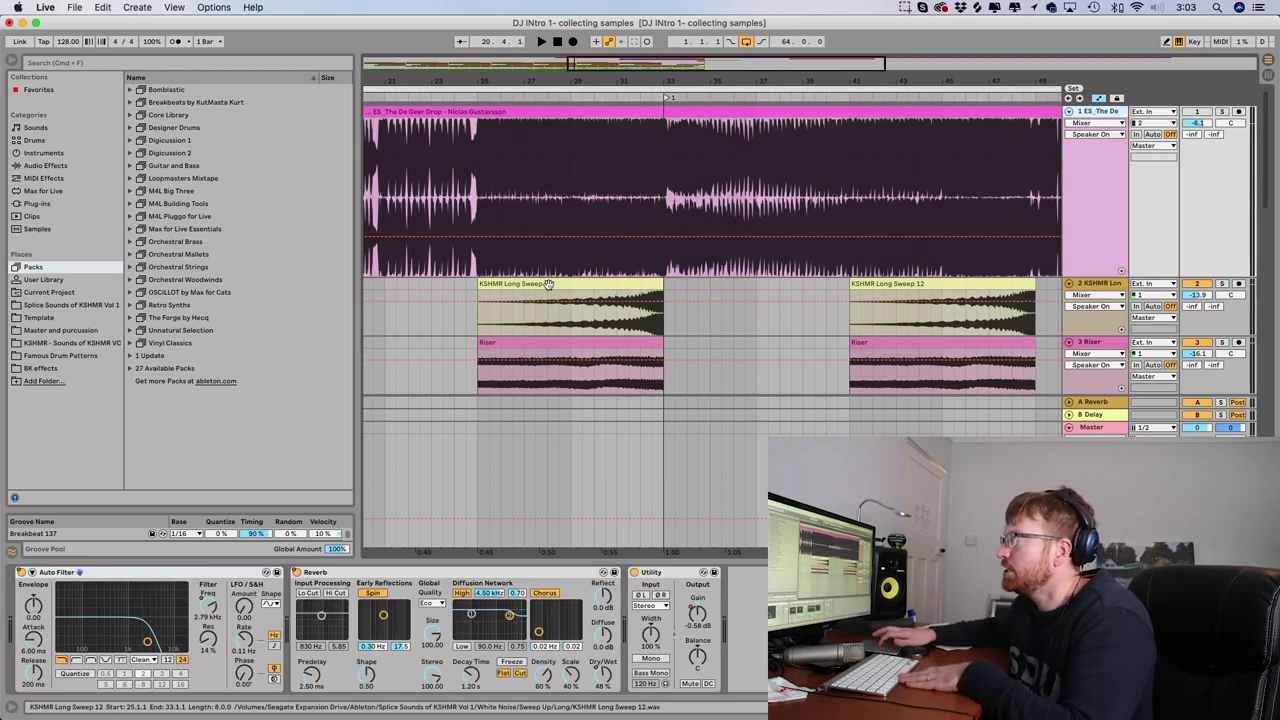
{"action": "left_click", "coordinate": [95, 572]}
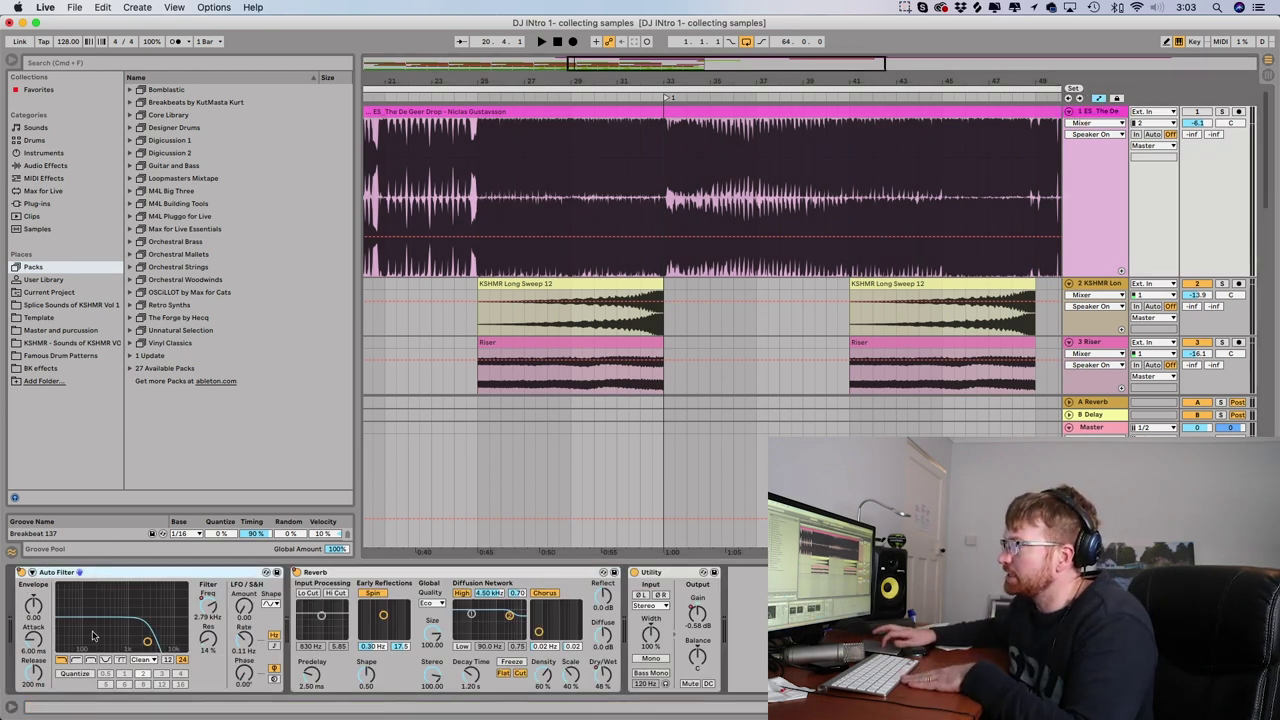
{"action": "left_click", "coordinate": [206, 609]}
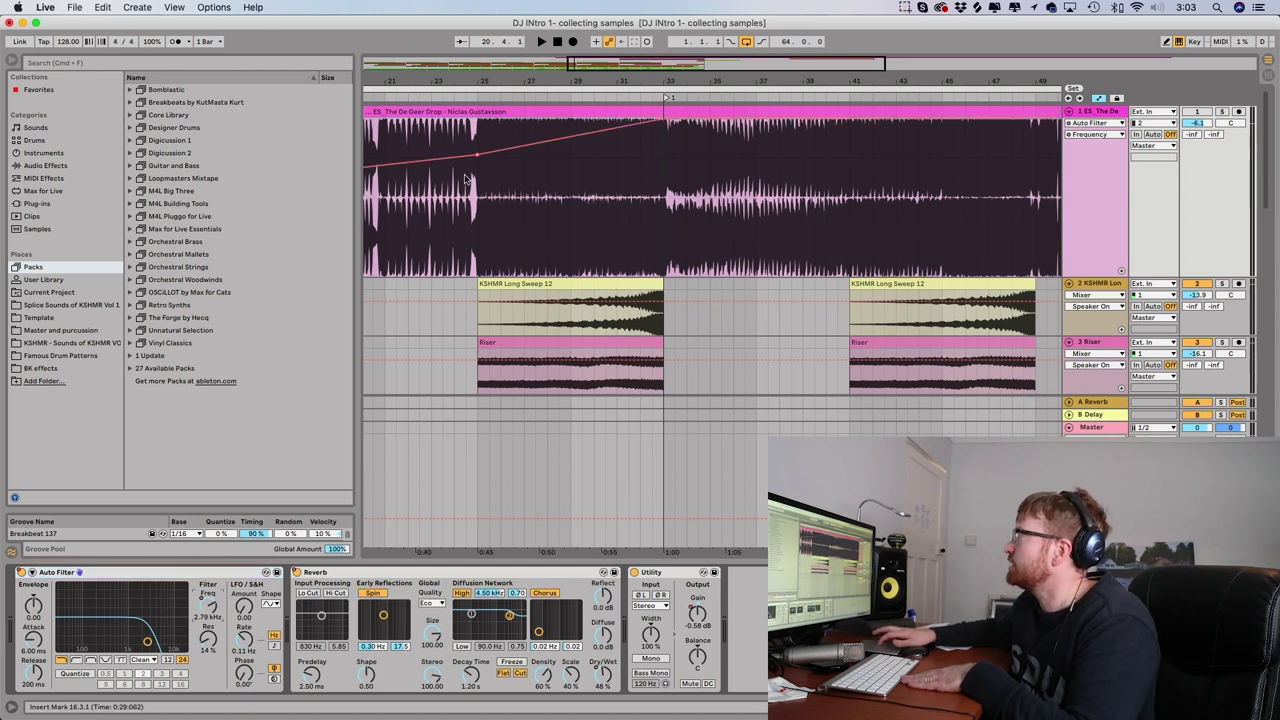